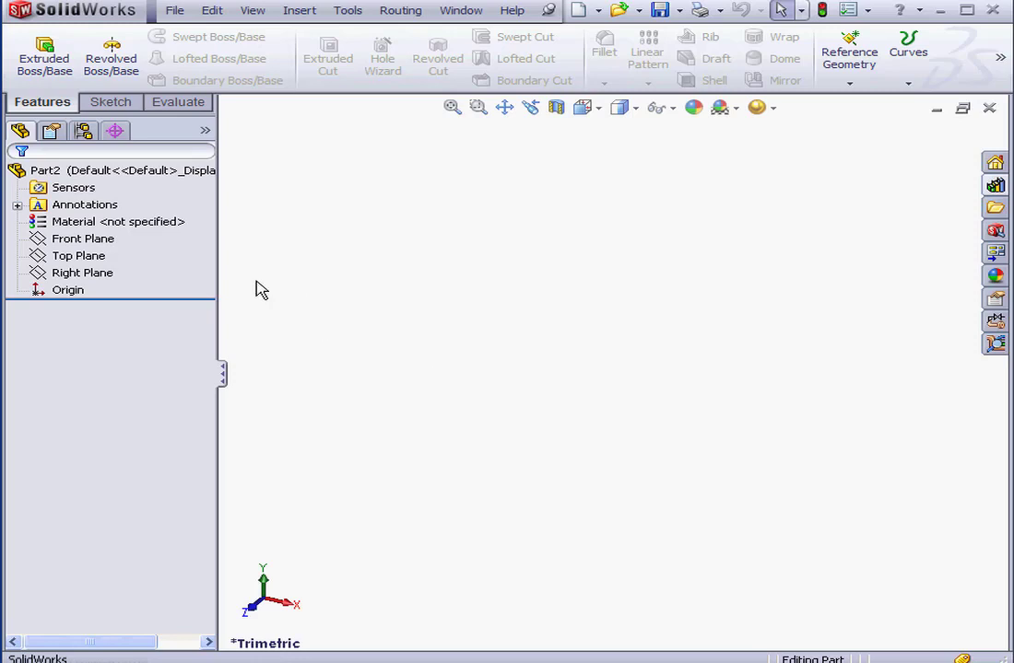
# Start a Front Plane sketch and draw a vertical line up from the origin
pyautogui.rightClick(102, 239)
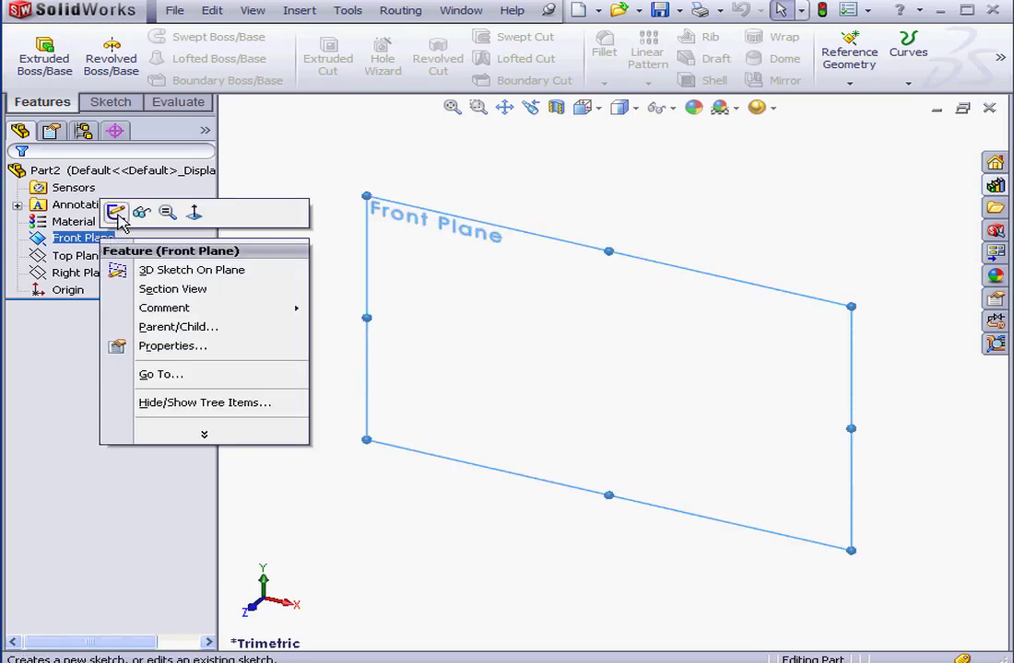
pyautogui.click(115, 212)
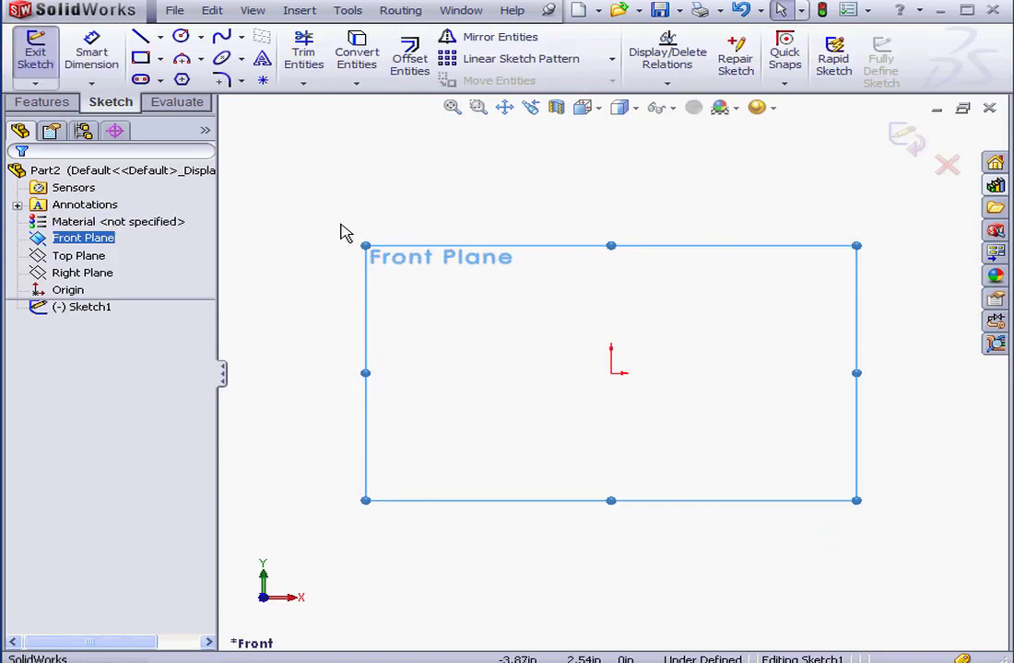
pyautogui.click(140, 36)
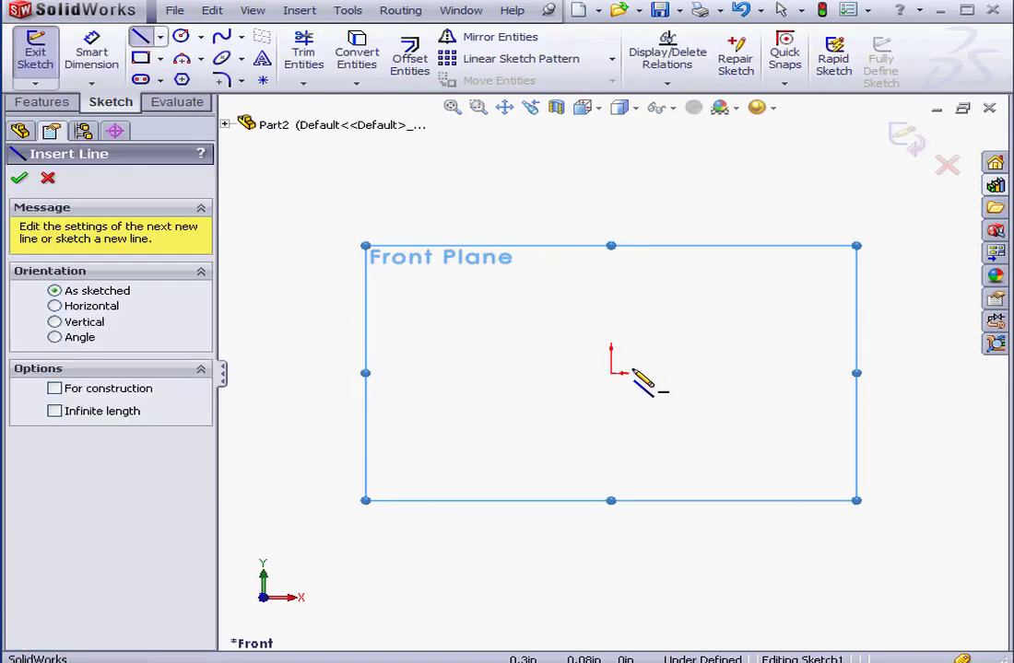
pyautogui.click(611, 373)
pyautogui.click(611, 200)
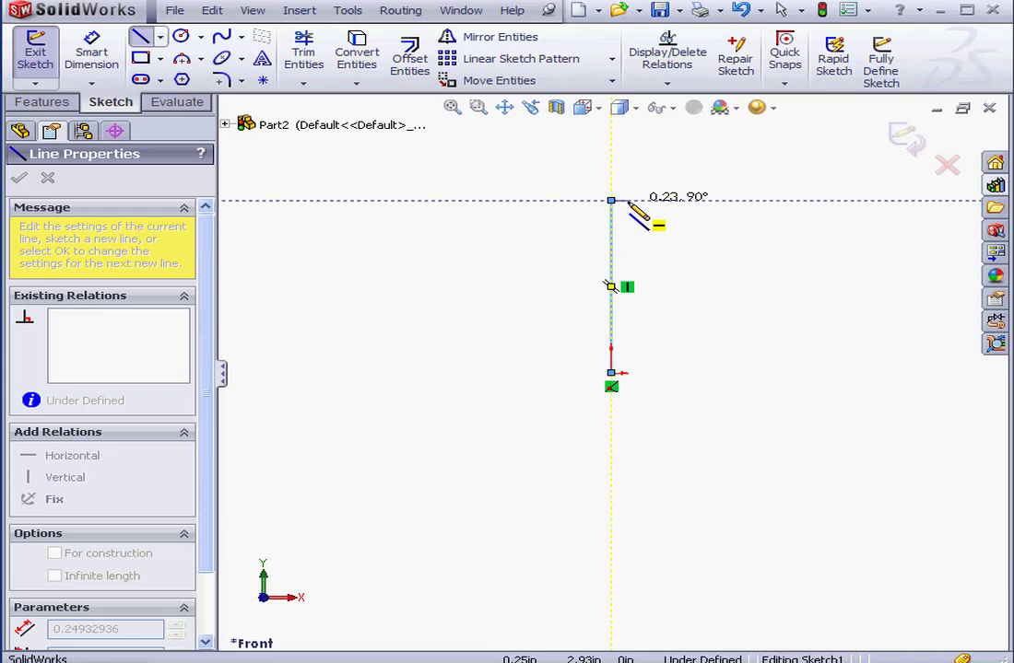
pyautogui.click(112, 43)
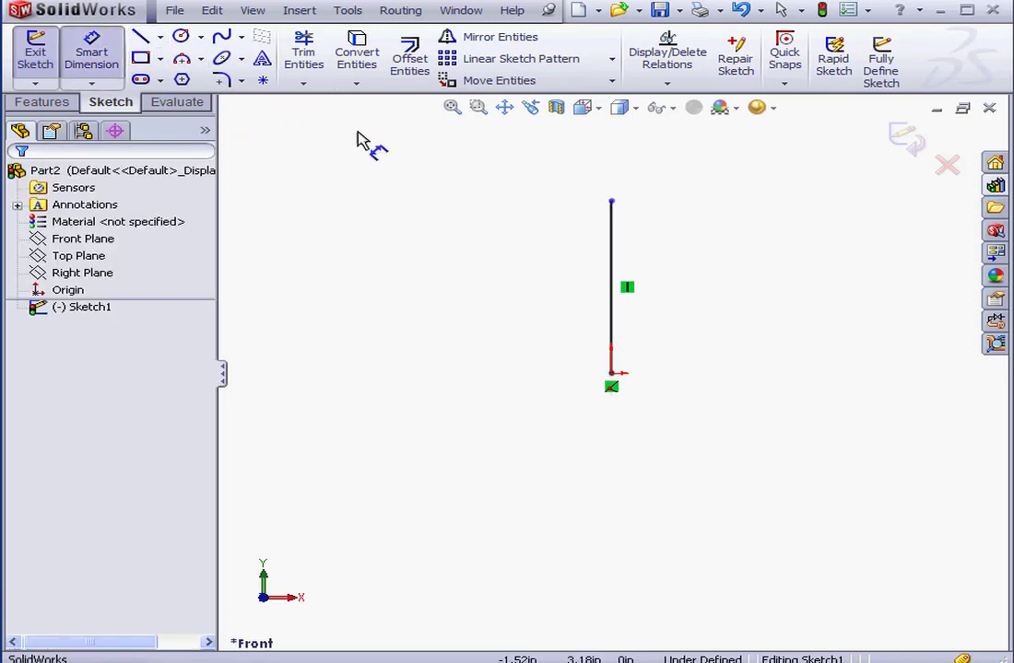
# Dimension the vertical line to 3.5 in, name the dimension Lenght, and exit Sketch1
pyautogui.click(614, 278)
pyautogui.click(687, 277)
pyautogui.click(689, 276)
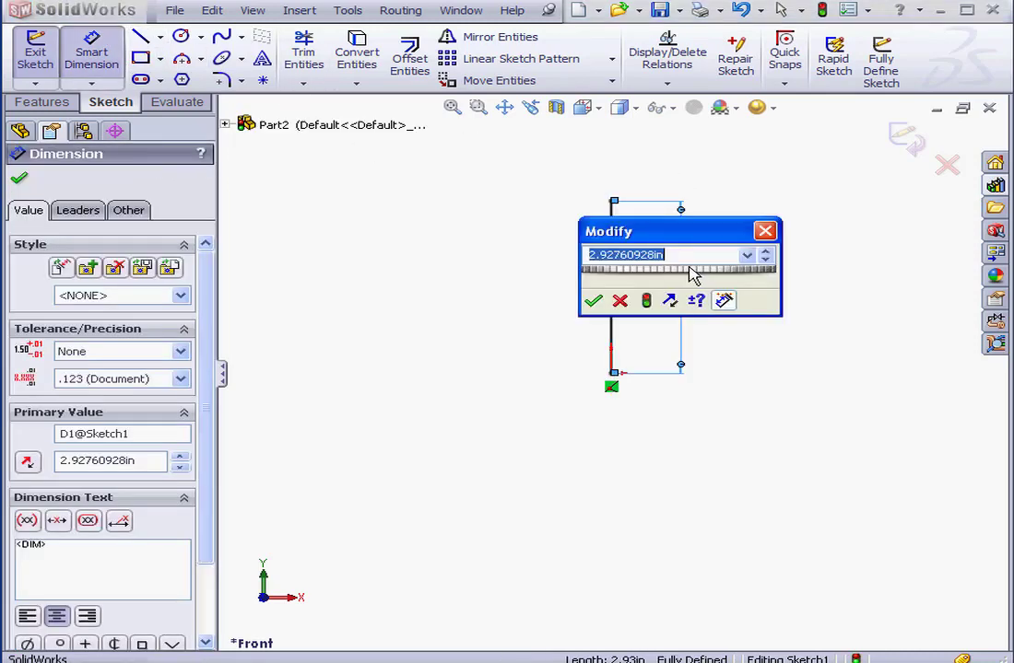
pyautogui.write('3')
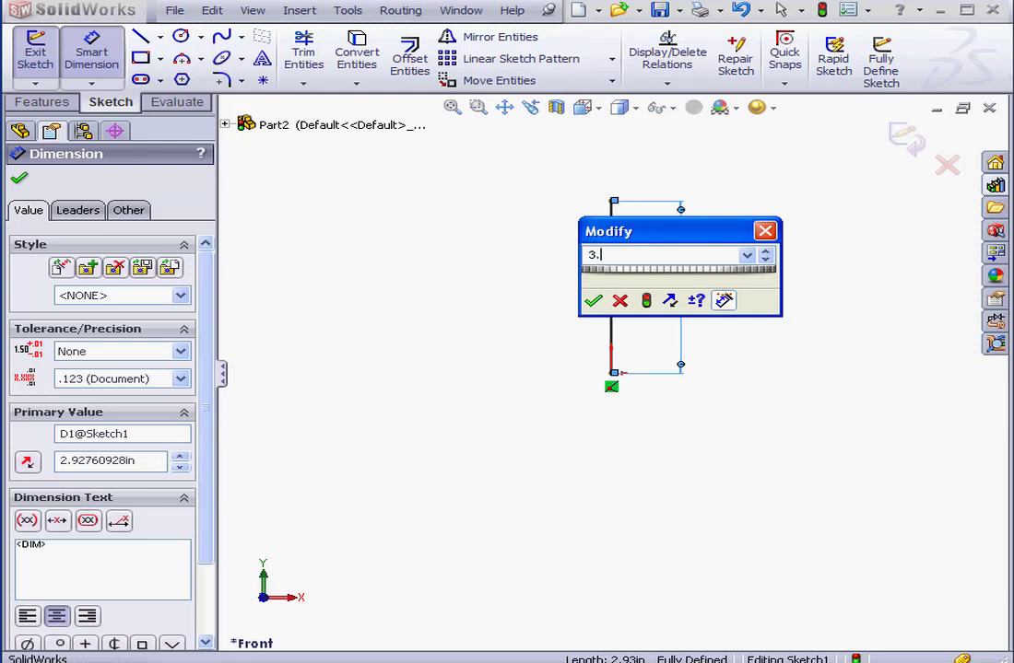
pyautogui.write('.5')
pyautogui.click(591, 301)
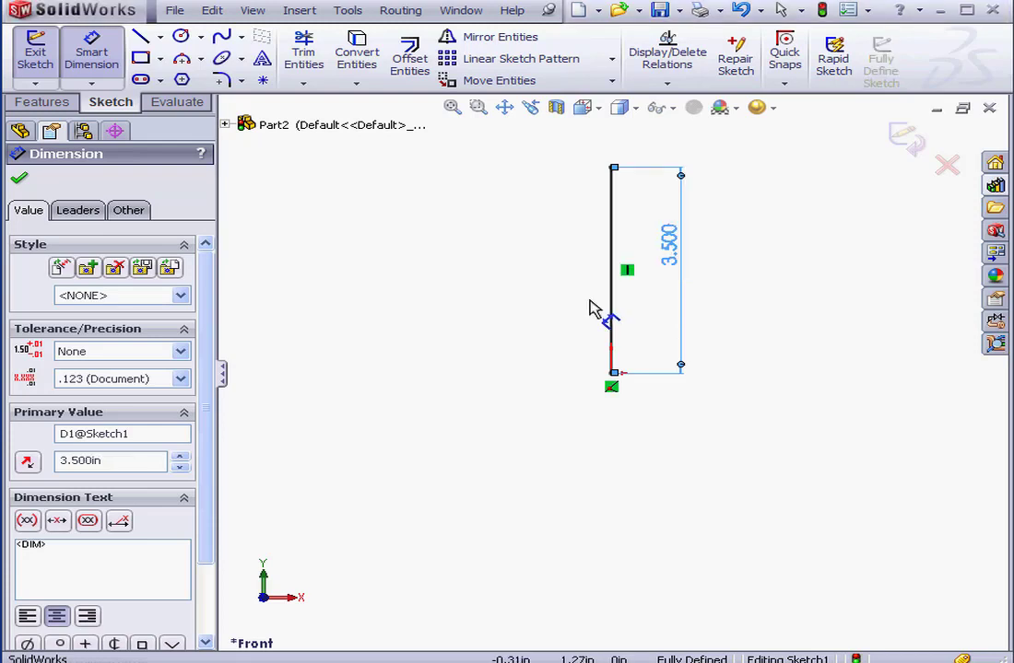
pyautogui.moveTo(134, 434); pyautogui.dragTo(9, 433)
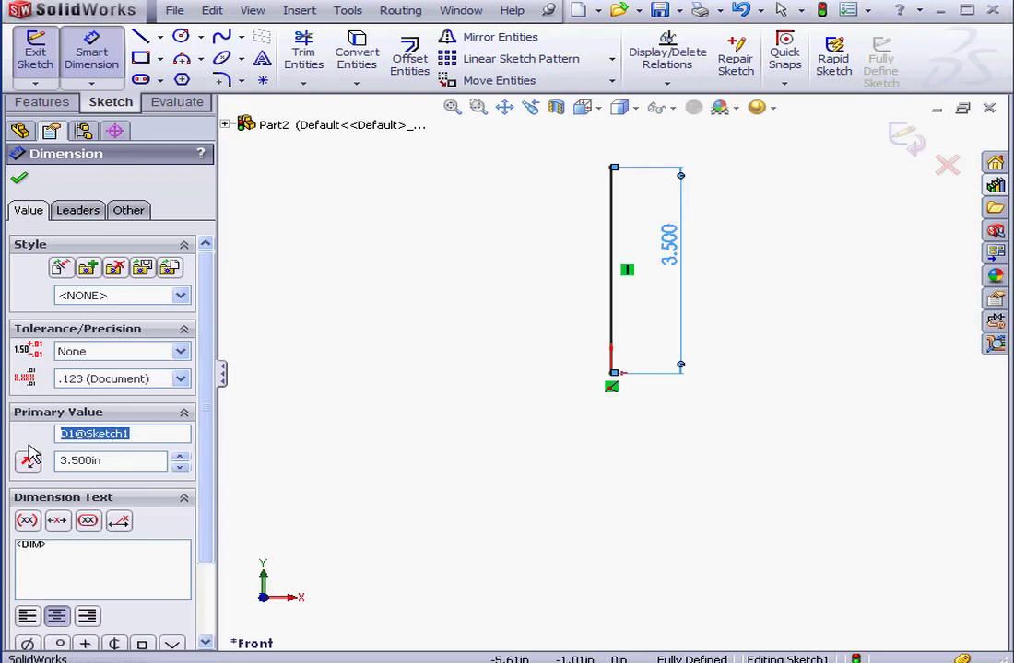
pyautogui.write('Lenght')
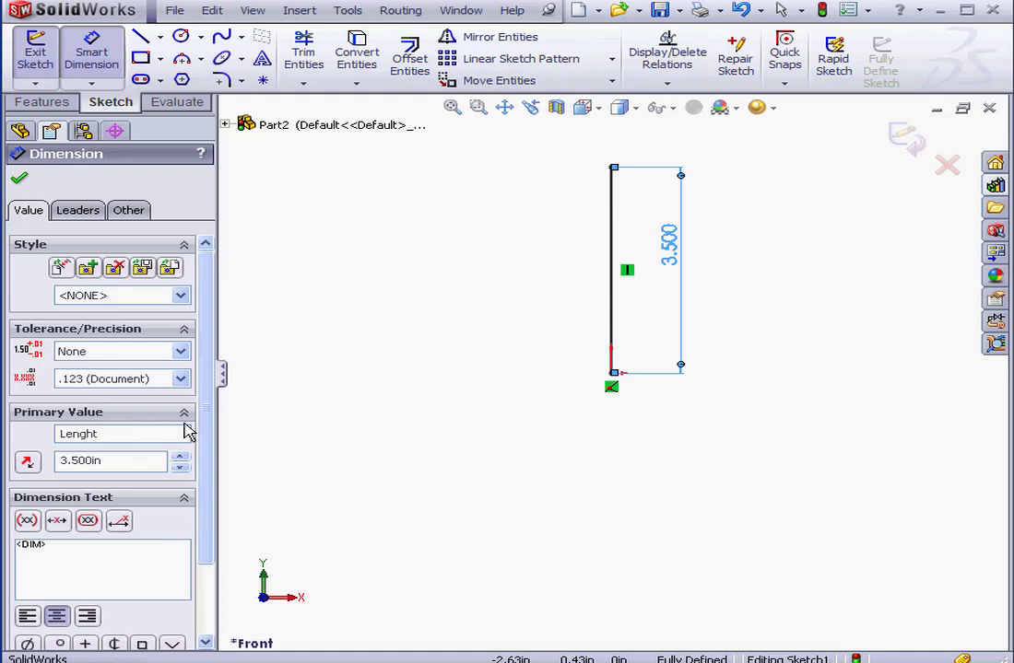
pyautogui.click(911, 143)
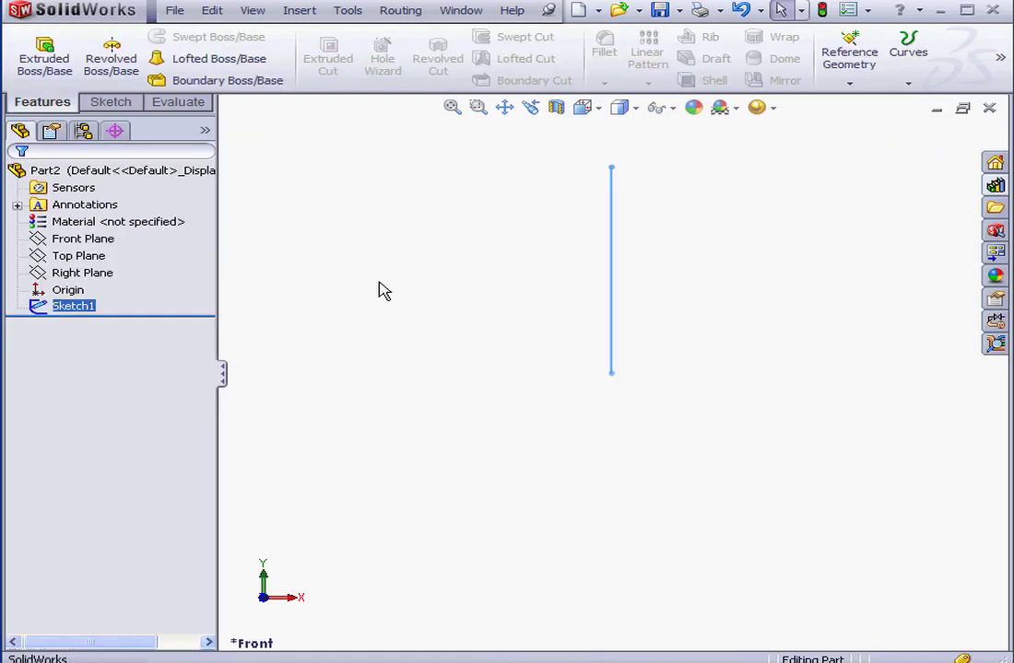
# Start a second sketch on the Front Plane
pyautogui.rightClick(111, 241)
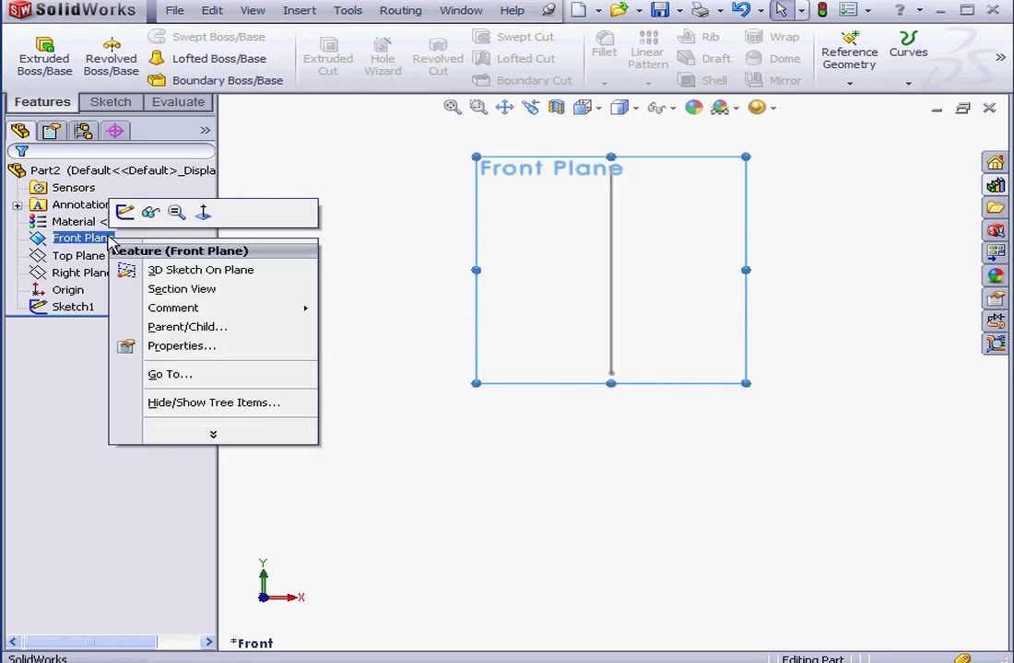
pyautogui.click(124, 211)
pyautogui.click(453, 253)
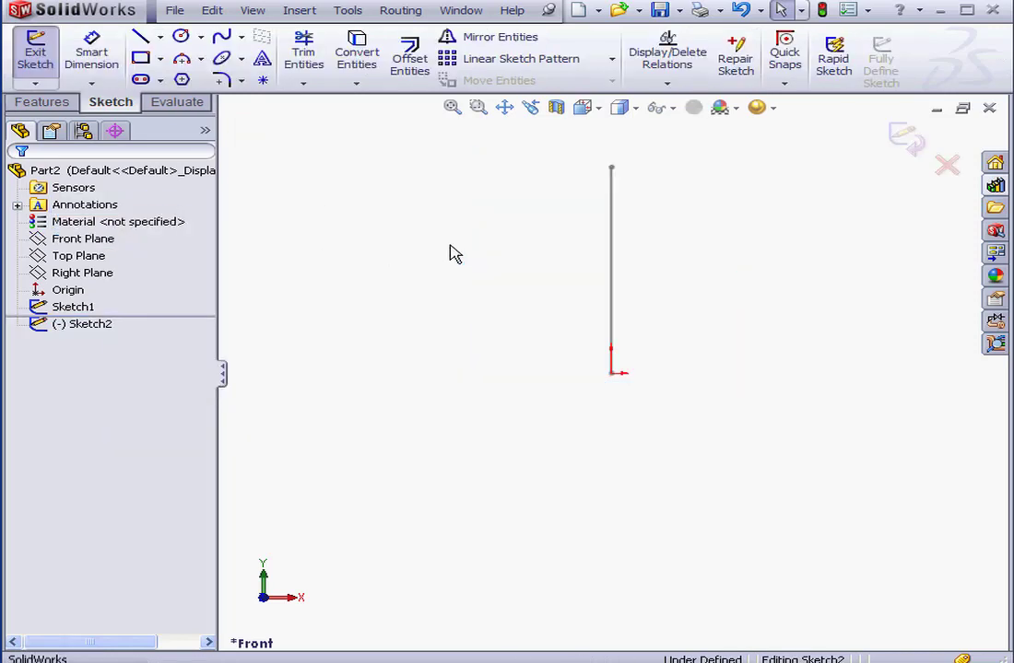
pyautogui.scroll(-2, 642, 261)
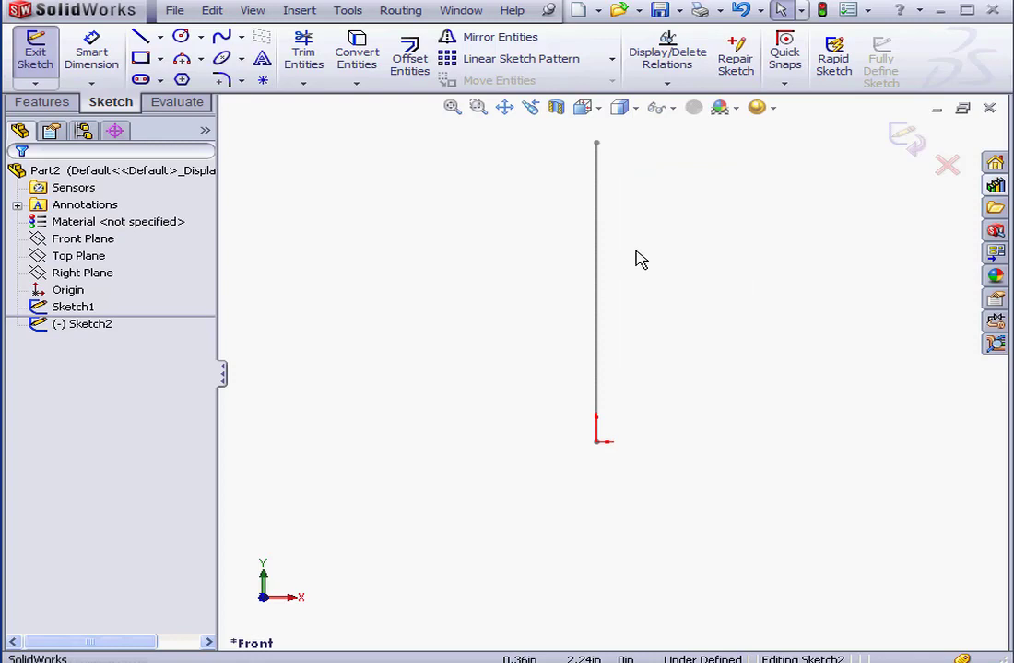
# Draw two short vertical lines left of the first line, one high and one low
pyautogui.click(143, 39)
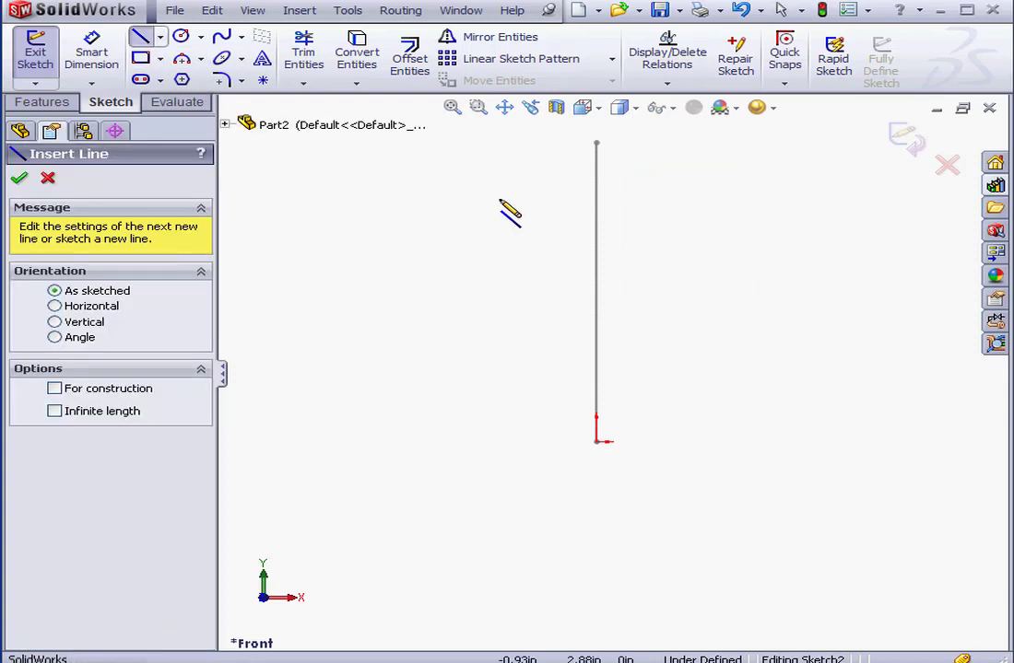
pyautogui.click(491, 151)
pyautogui.click(491, 193)
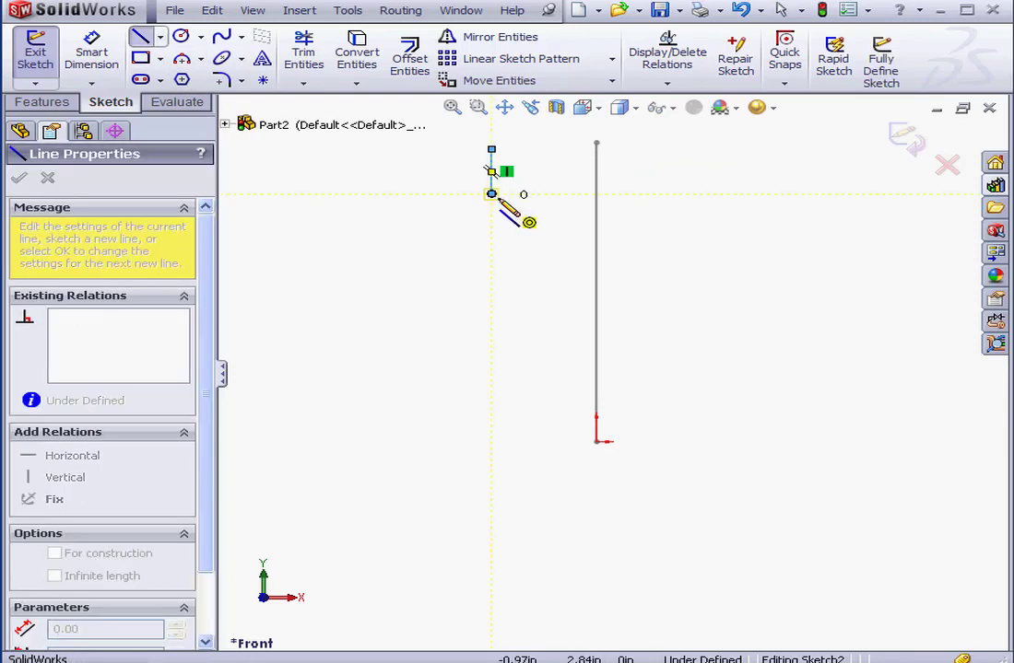
pyautogui.rightClick(499, 205)
pyautogui.click(594, 246)
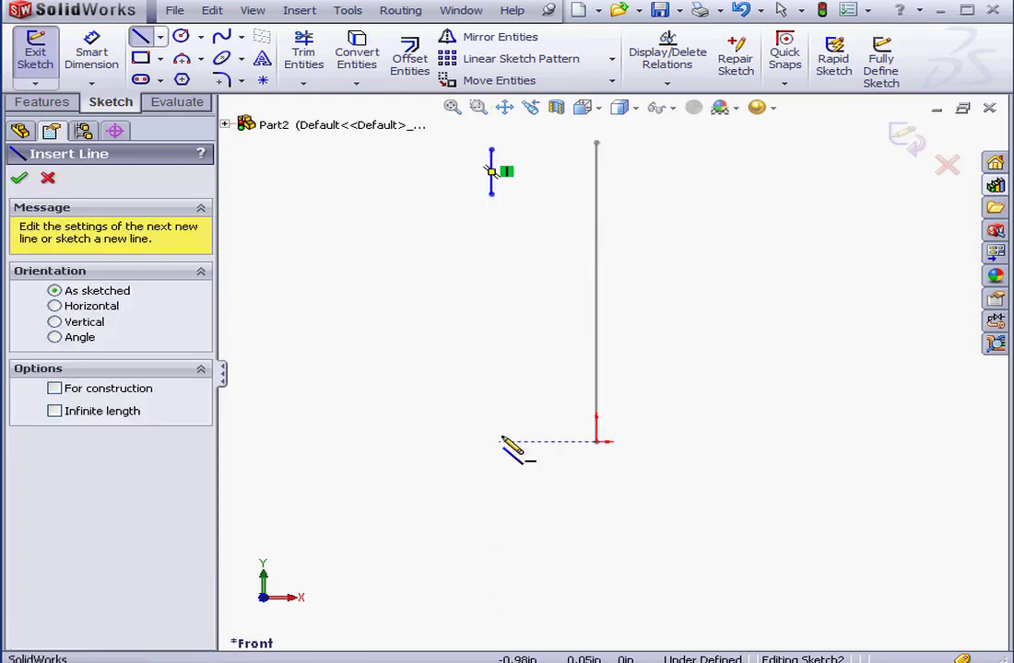
pyautogui.click(464, 440)
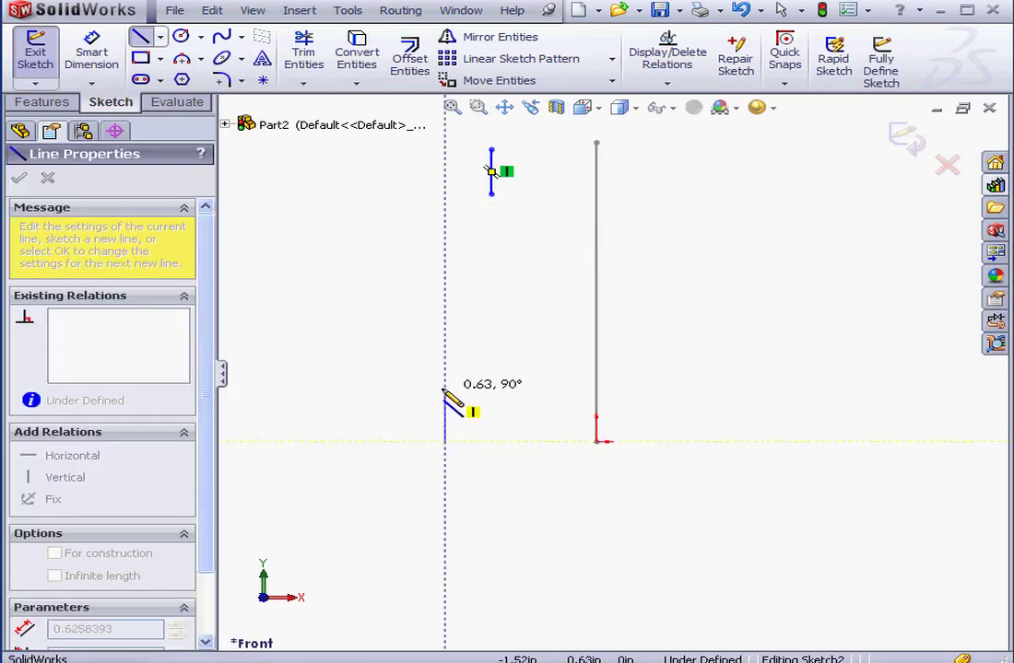
pyautogui.click(446, 388)
pyautogui.rightClick(481, 369)
pyautogui.click(536, 381)
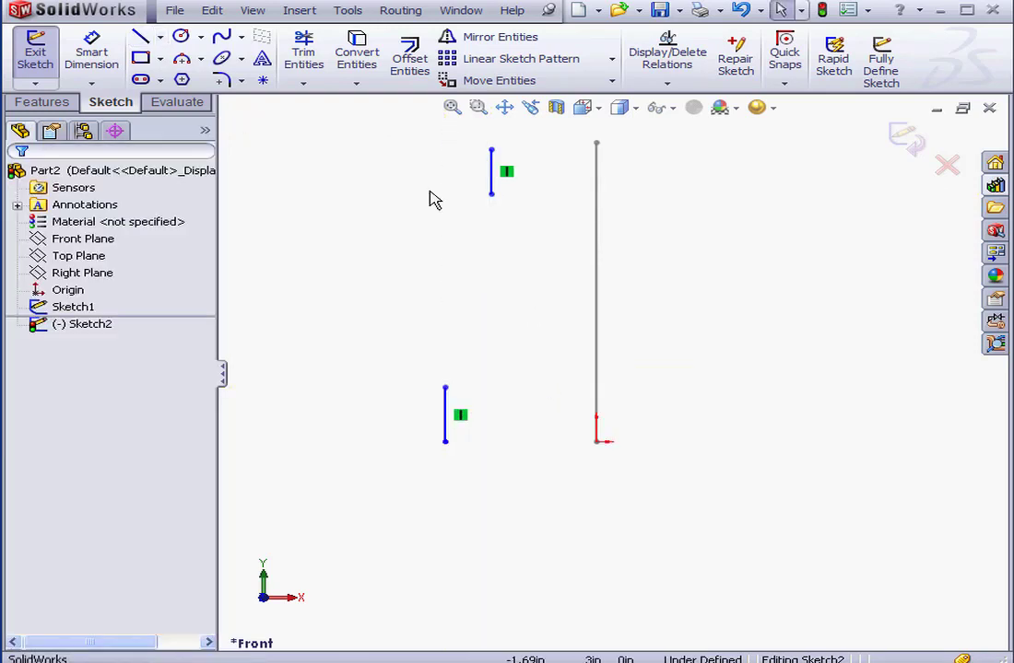
# Draw a spline from the lower short line up to the upper short line
pyautogui.click(221, 36)
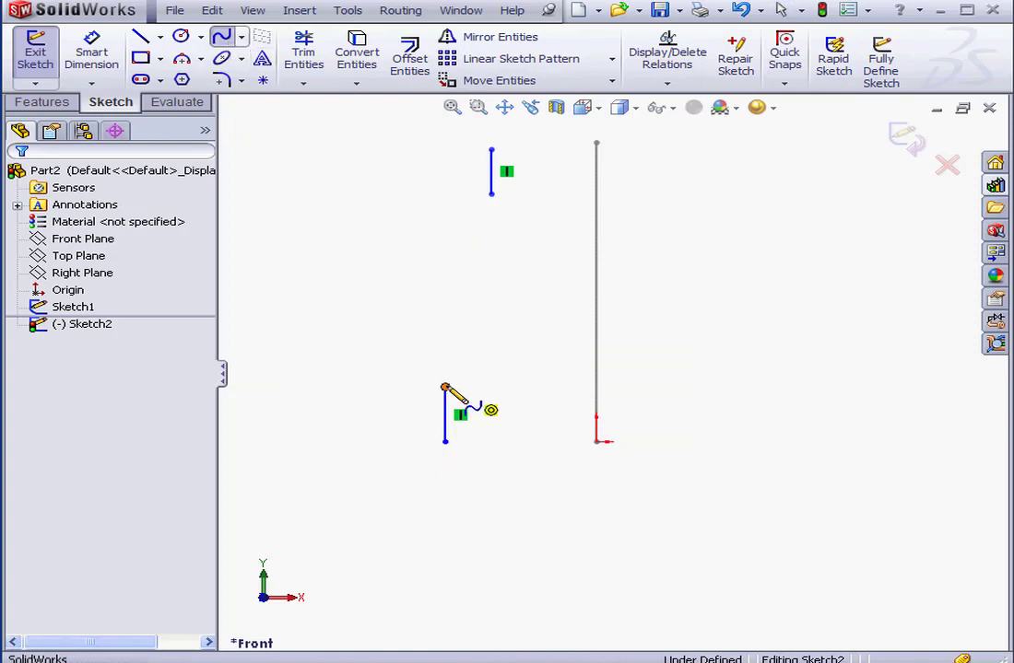
pyautogui.click(445, 414)
pyautogui.click(491, 193)
pyautogui.rightClick(507, 242)
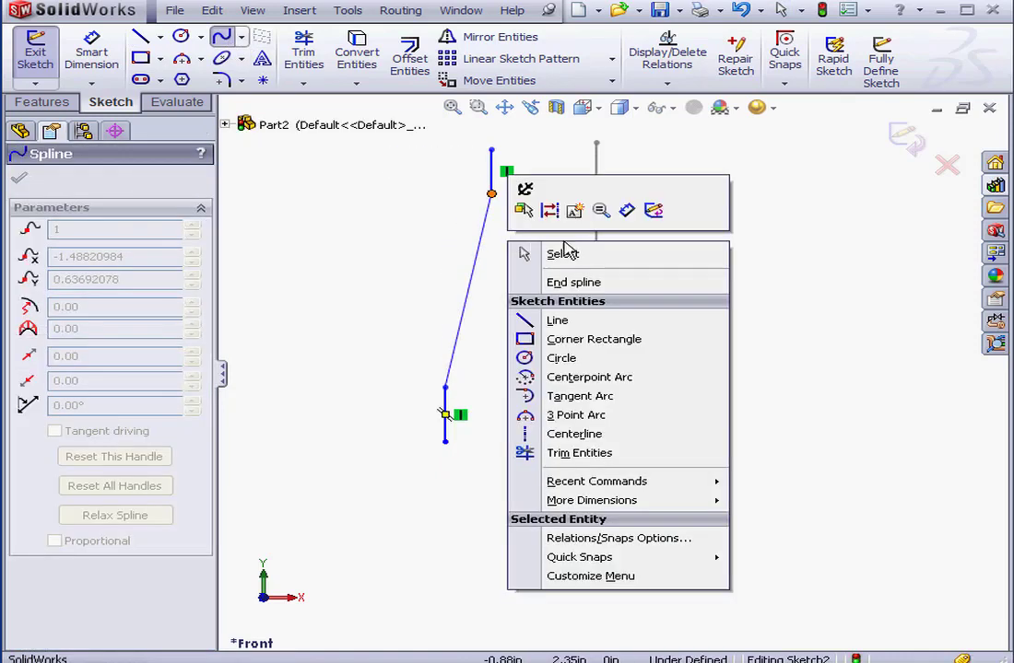
pyautogui.click(559, 253)
# Make the spline tangent to both the lower and upper short lines
pyautogui.click(462, 355)
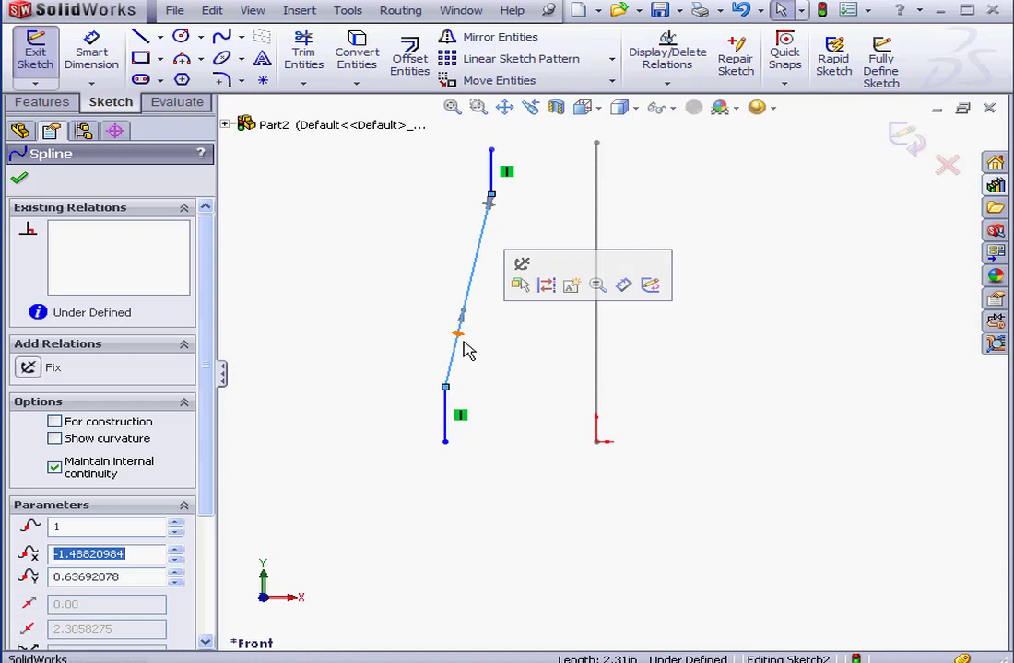
pyautogui.keyDown('ctrl'); pyautogui.click(461, 414); pyautogui.keyUp('ctrl')
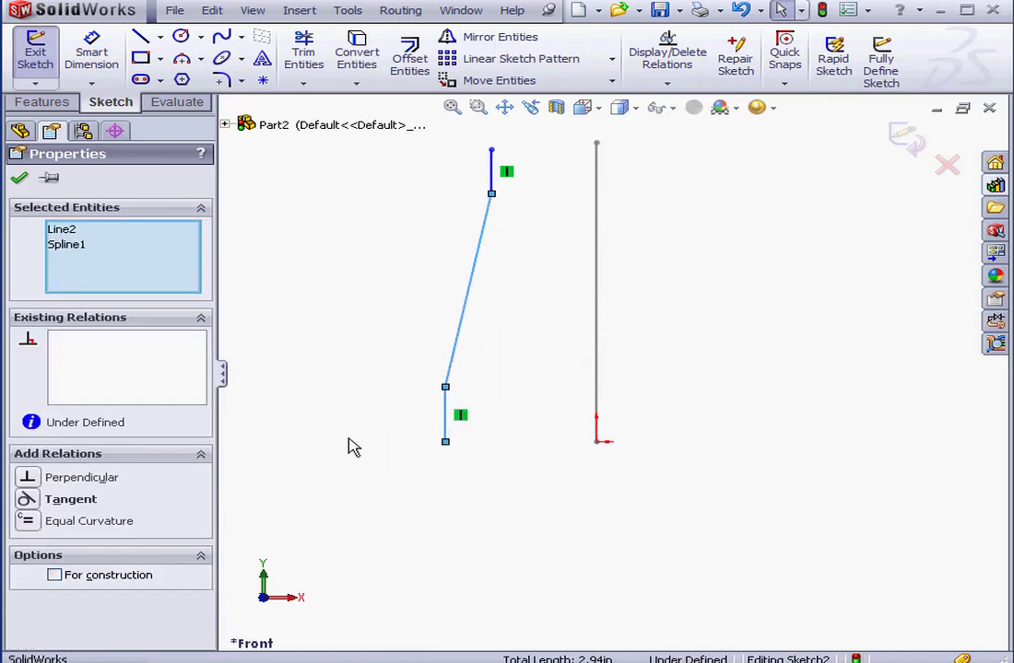
pyautogui.click(28, 499)
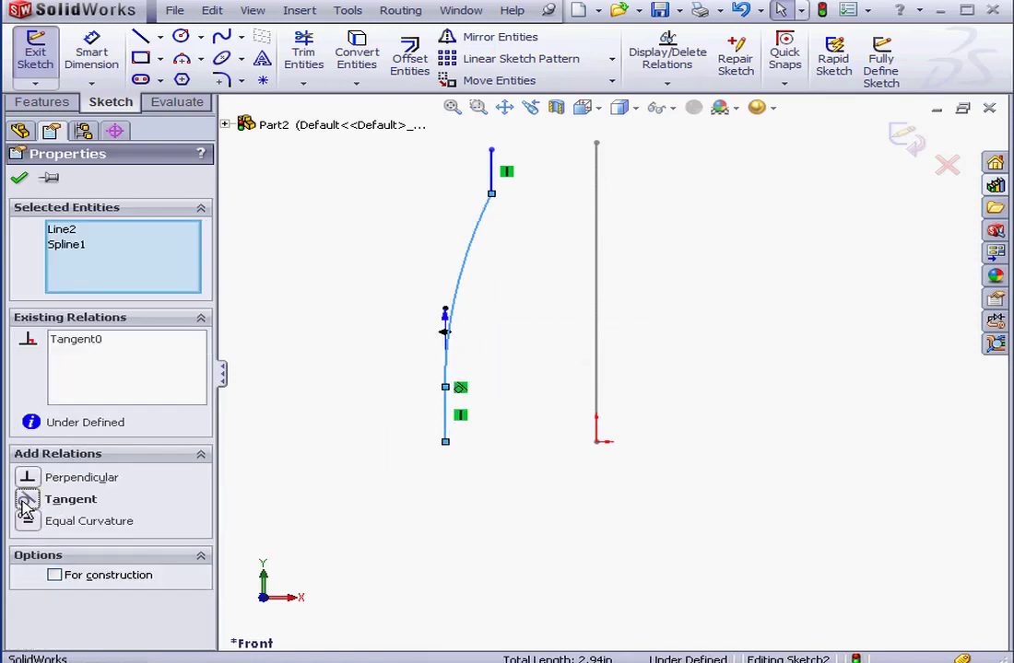
pyautogui.click(328, 310)
pyautogui.click(473, 249)
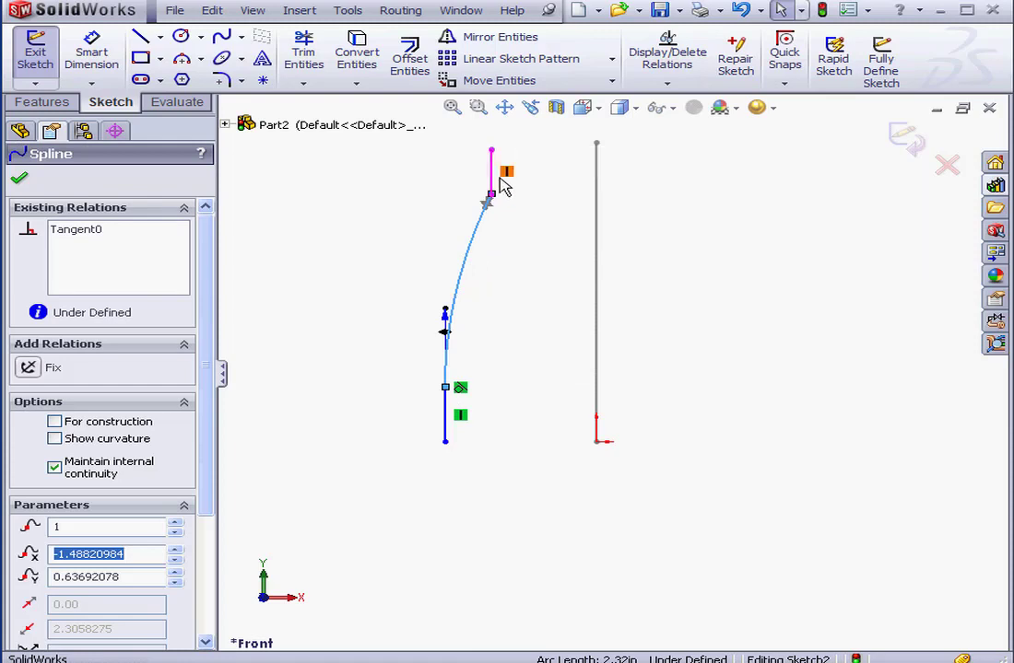
pyautogui.keyDown('ctrl'); pyautogui.click(495, 181); pyautogui.keyUp('ctrl')
pyautogui.click(53, 502)
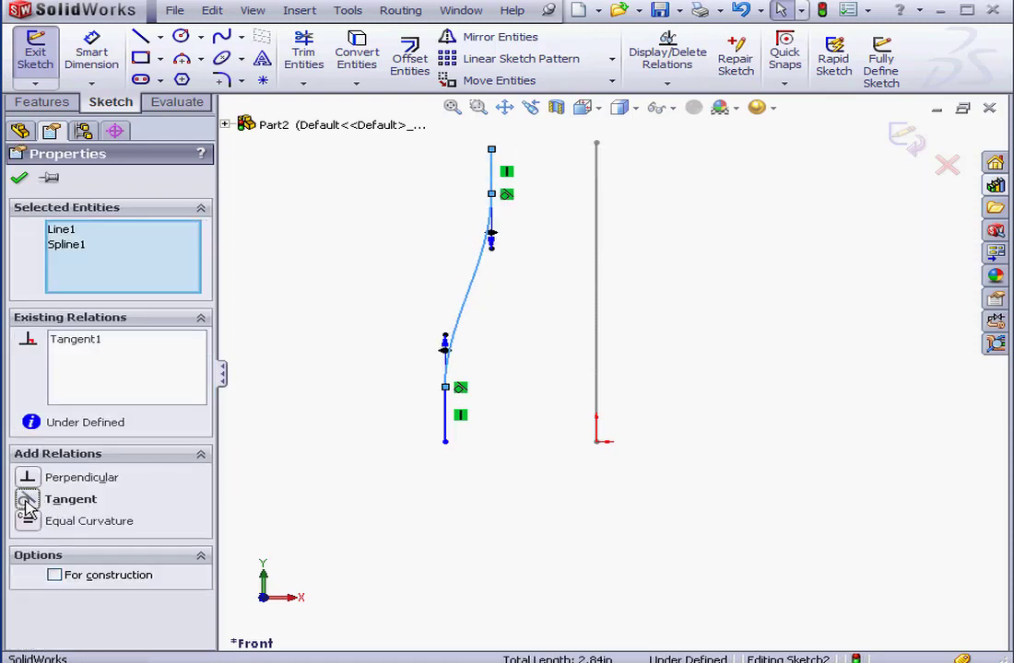
# Draw a vertical centerline from the origin straight down
pyautogui.click(161, 39)
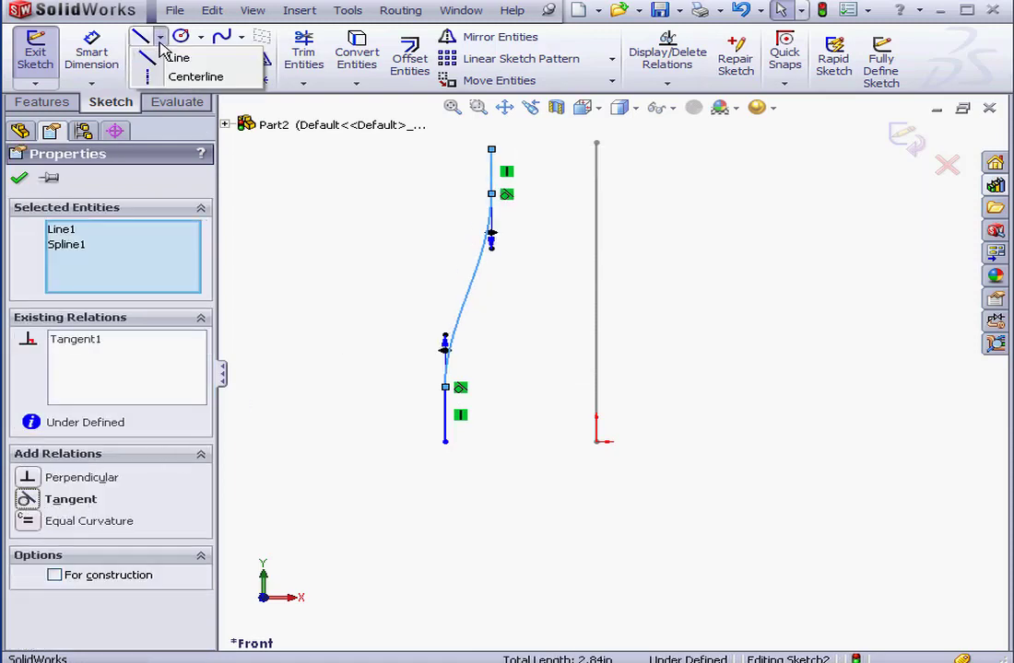
pyautogui.click(194, 77)
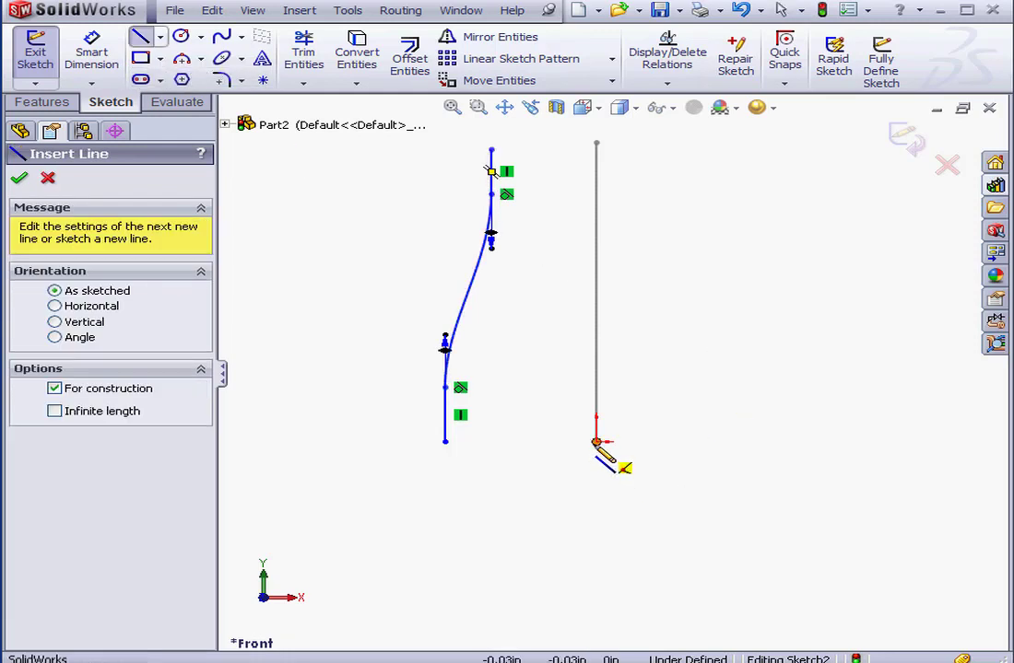
pyautogui.click(596, 442)
pyautogui.click(596, 575)
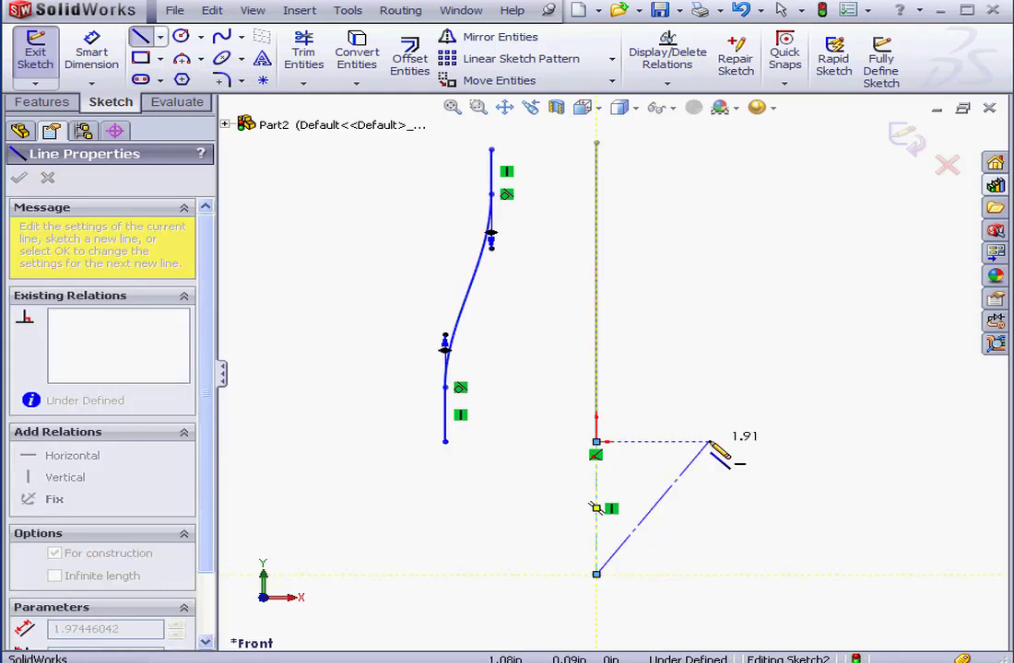
# Dimension the profile's top end to the centerline as 2 in and rename it ID1
pyautogui.click(92, 57)
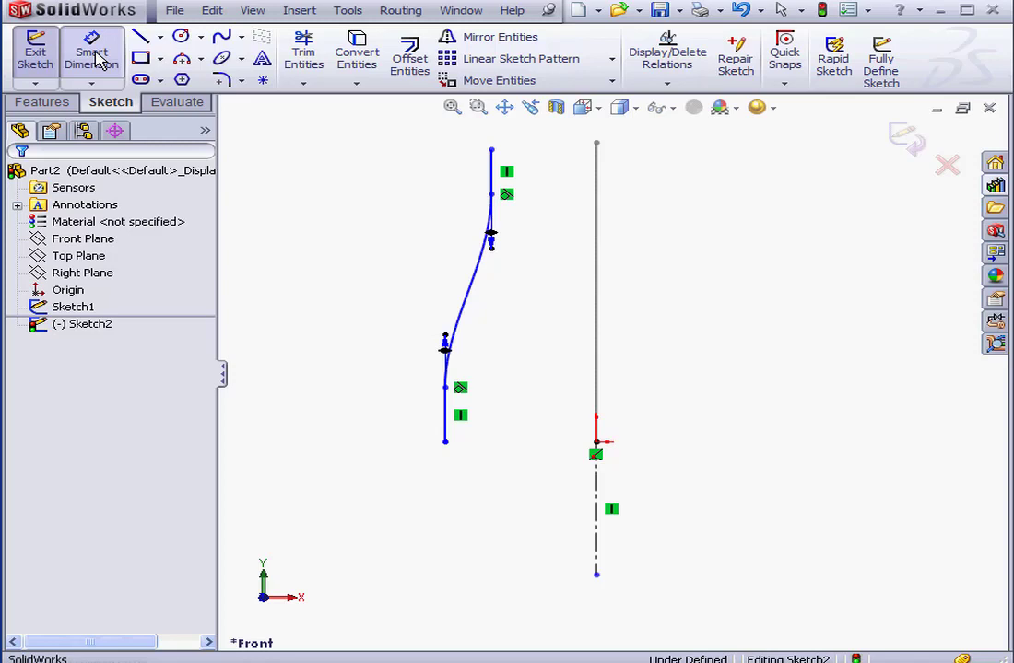
pyautogui.click(492, 151)
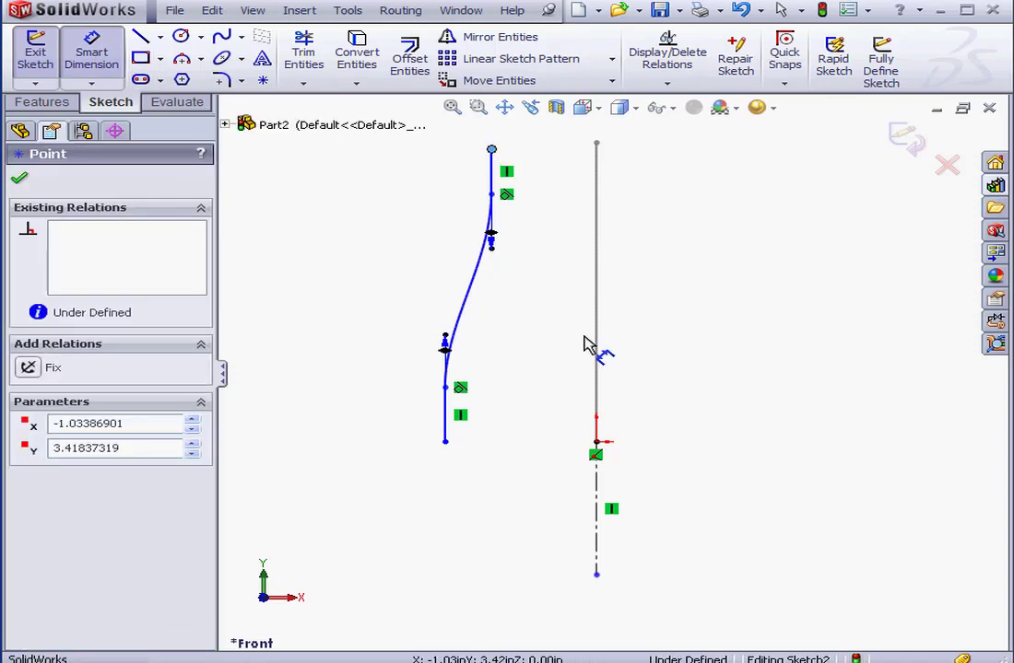
pyautogui.click(599, 502)
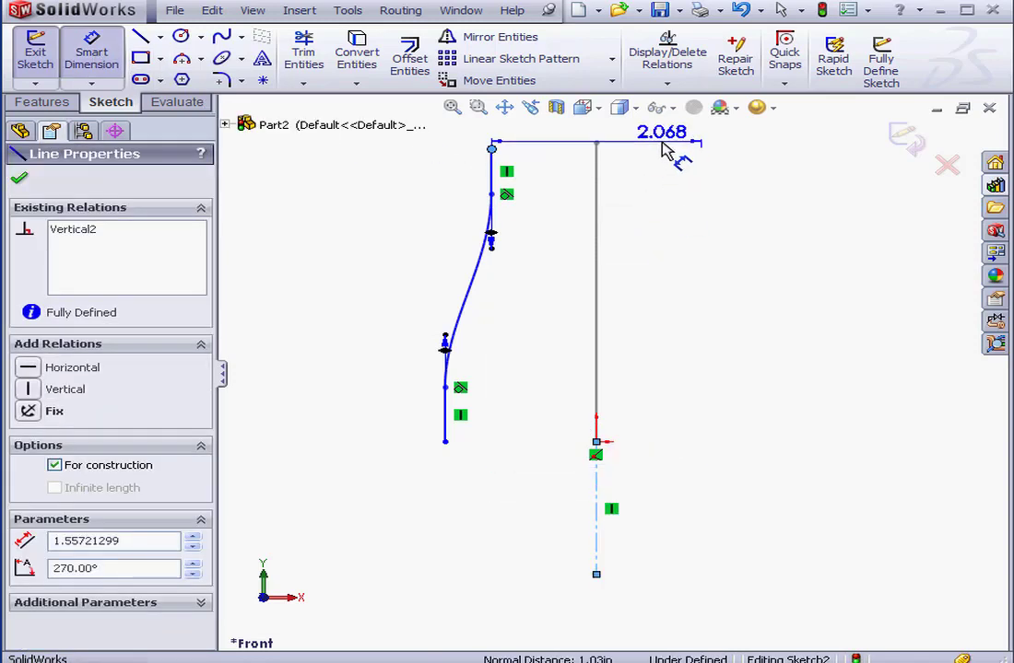
pyautogui.click(670, 153)
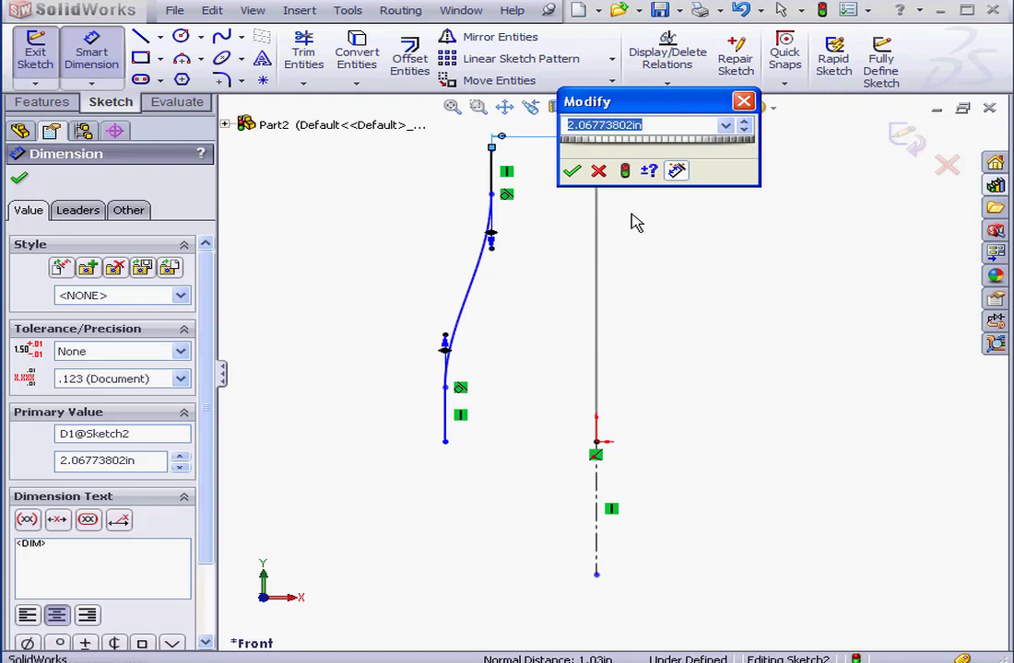
pyautogui.write('2')
pyautogui.click(571, 171)
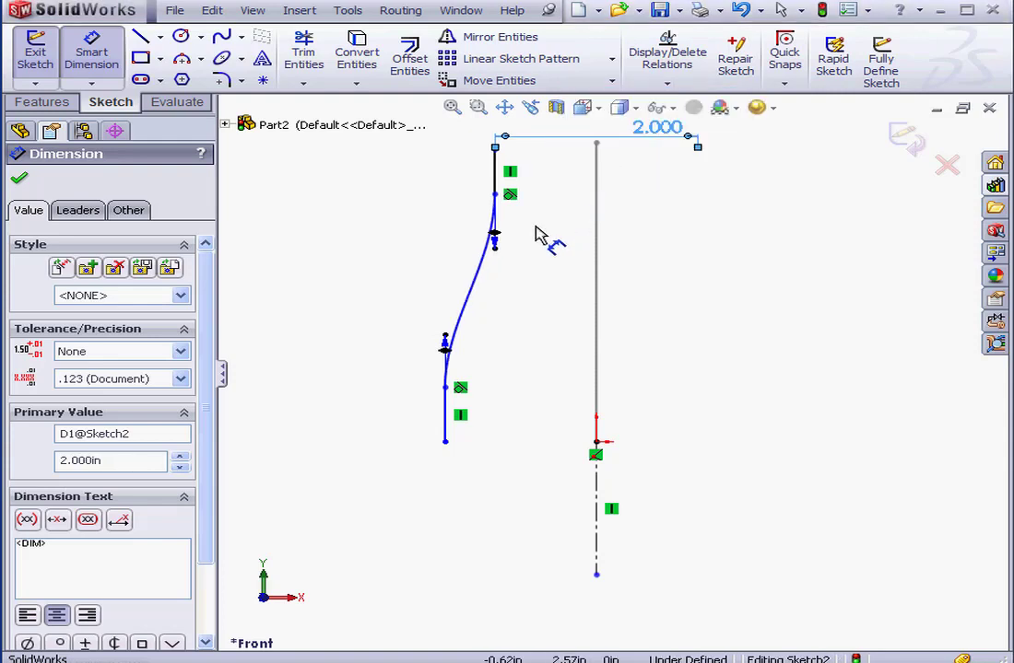
pyautogui.moveTo(154, 430); pyautogui.dragTo(52, 434)
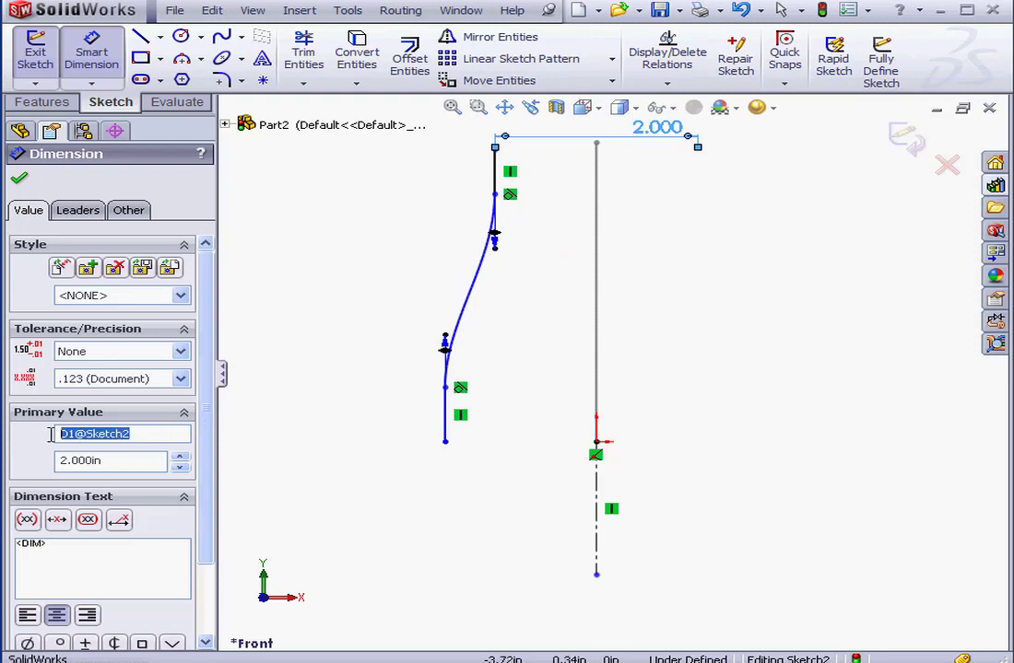
pyautogui.press('BackSpace')
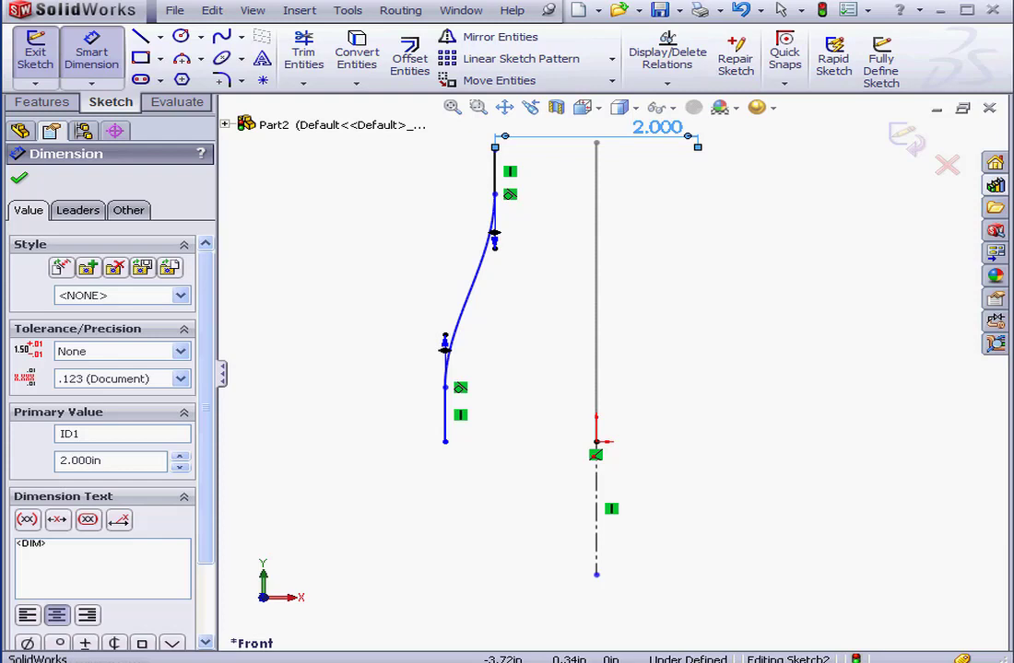
# Dimension the profile's bottom end to the centerline as 3 in and rename it ID2
pyautogui.click(446, 442)
pyautogui.click(600, 514)
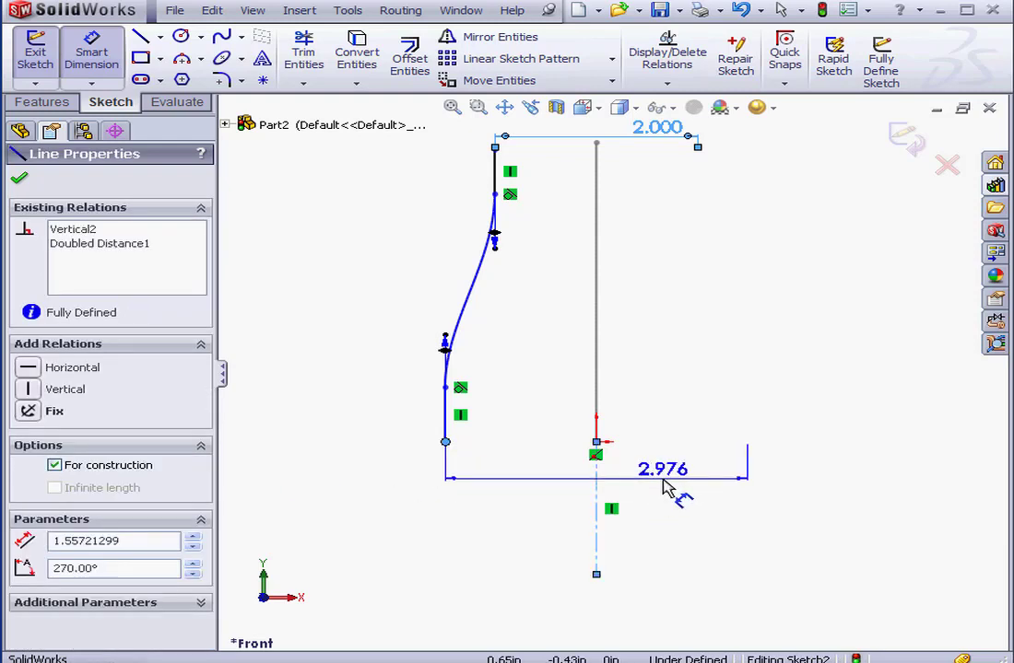
pyautogui.click(673, 485)
pyautogui.write('3')
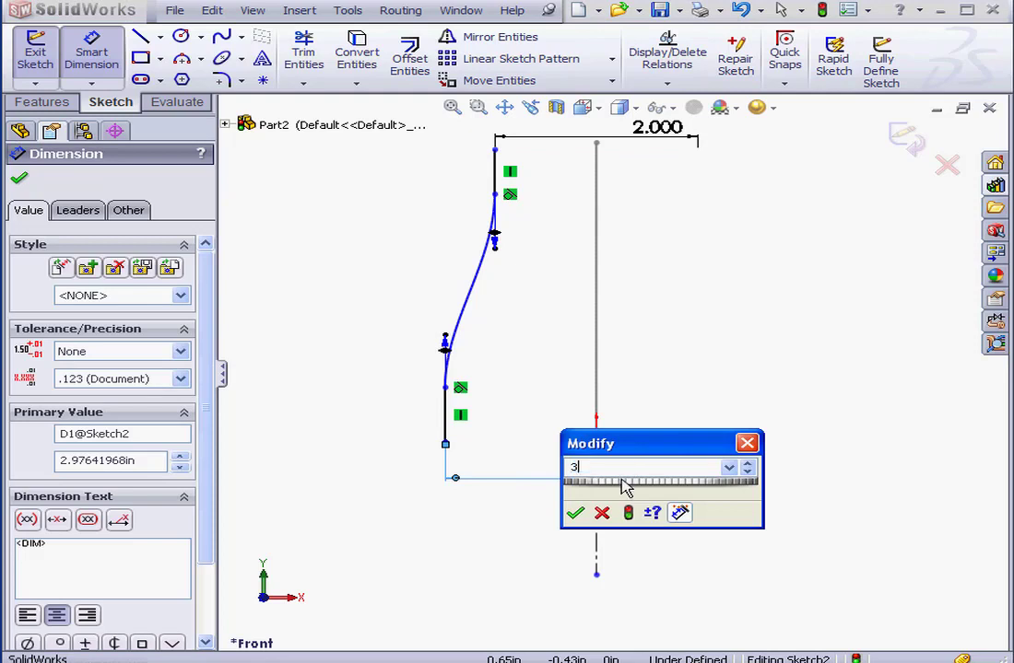
pyautogui.click(575, 513)
pyautogui.moveTo(166, 438); pyautogui.dragTo(25, 417)
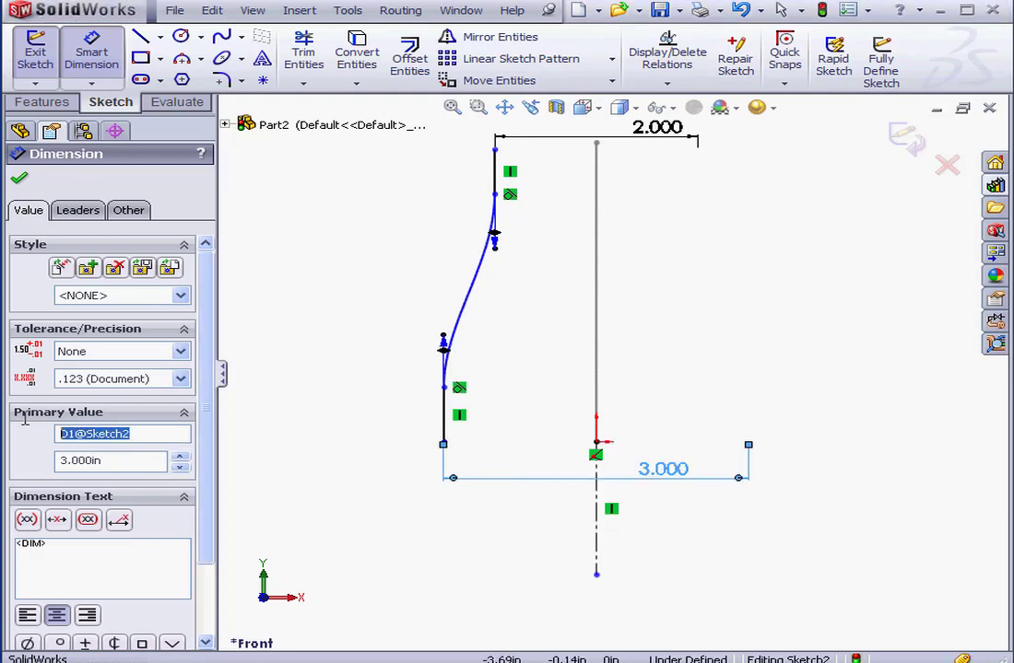
pyautogui.press('BackSpace')
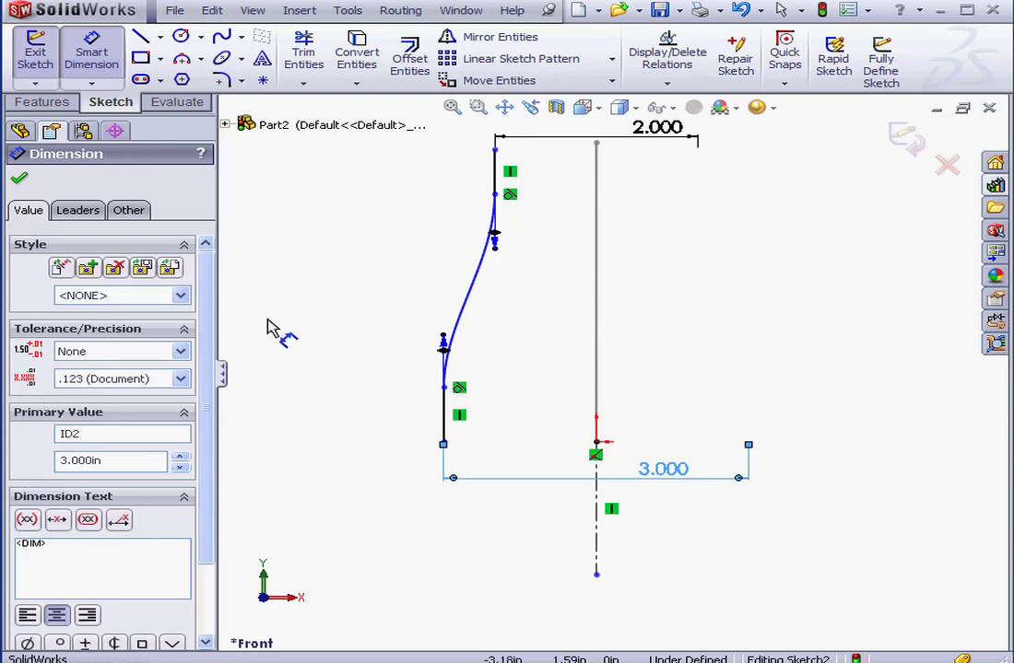
# Make the profile's bottom endpoint horizontal with the centerline's bottom point
pyautogui.click(90, 57)
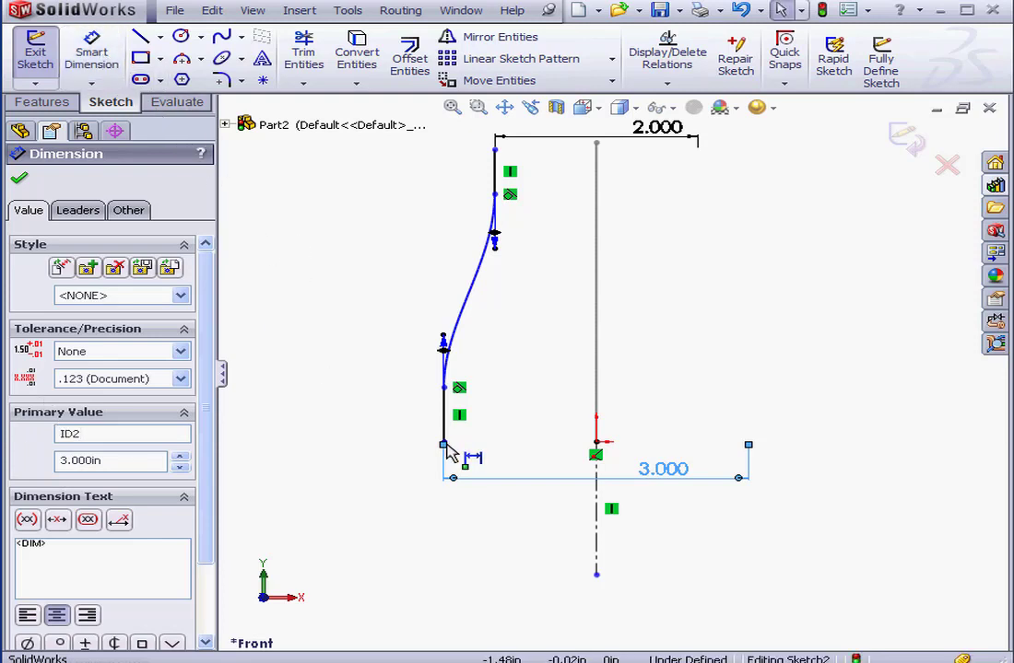
pyautogui.click(19, 178)
pyautogui.click(443, 444)
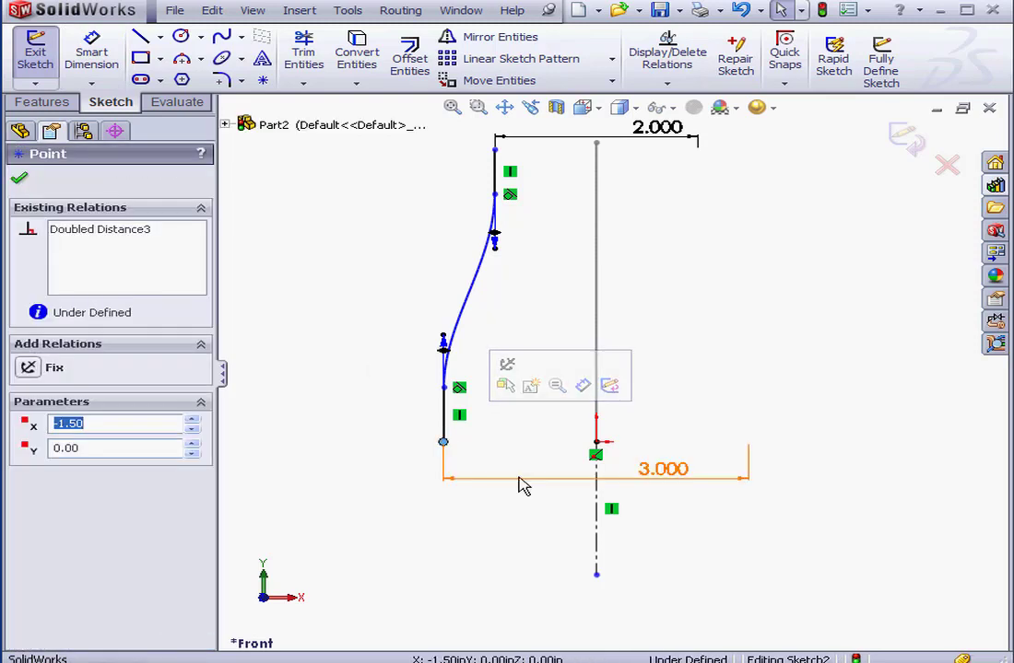
pyautogui.keyDown('ctrl'); pyautogui.click(596, 443); pyautogui.keyUp('ctrl')
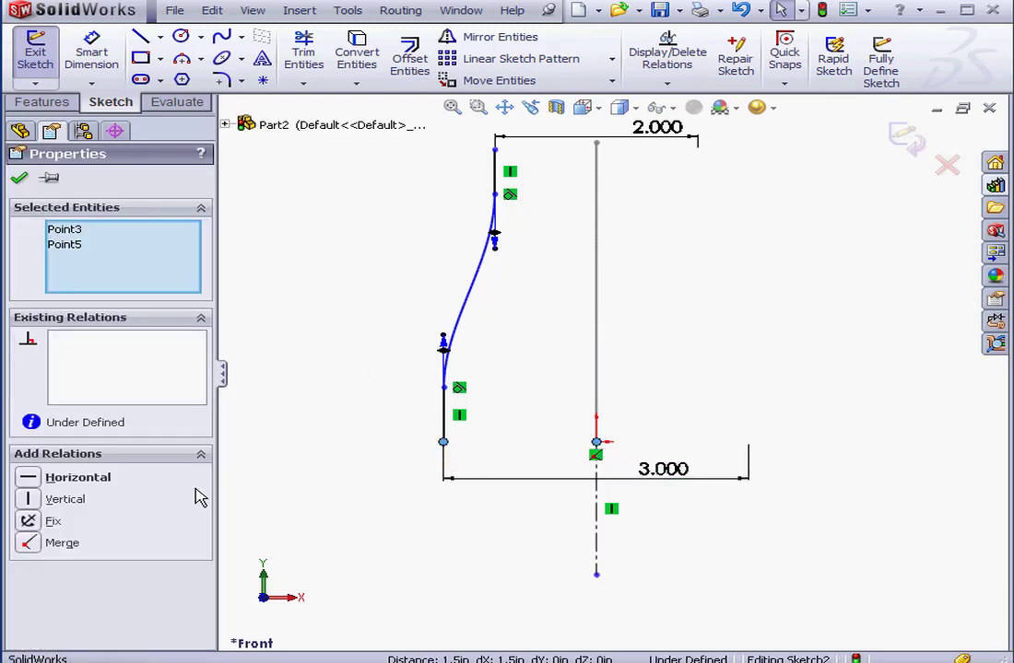
pyautogui.click(28, 477)
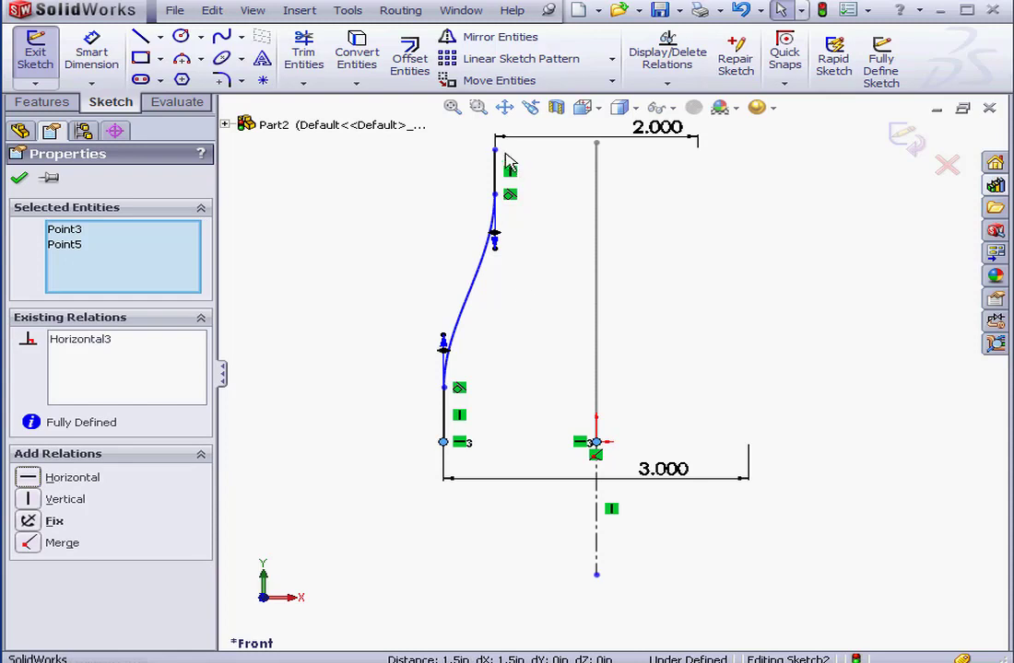
# Select the profile's top endpoint together with the matching top point
pyautogui.click(496, 150)
pyautogui.press('Escape')
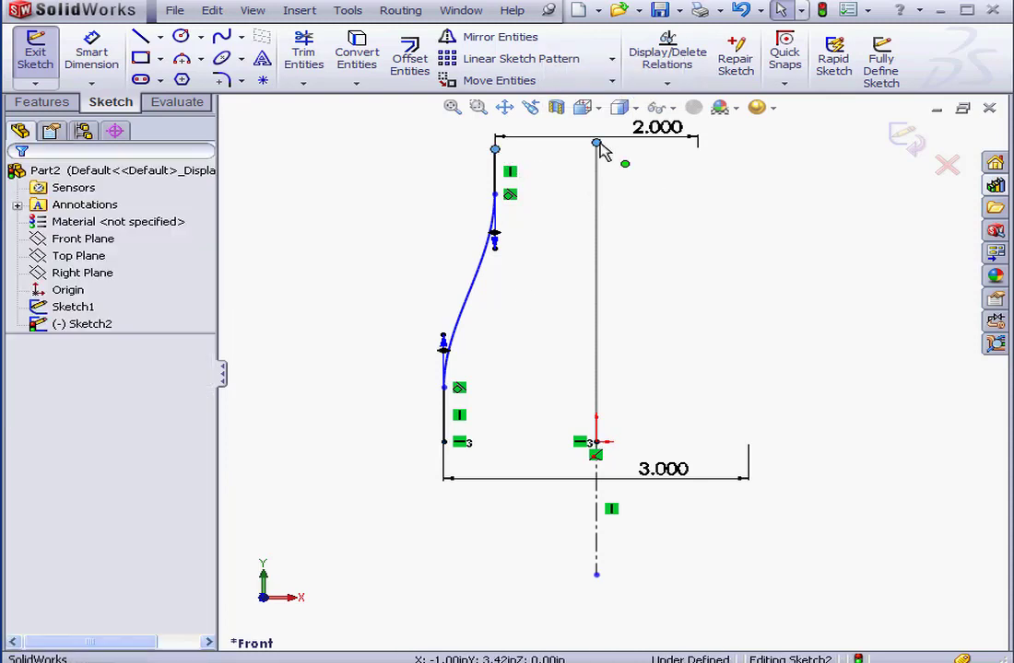
pyautogui.click(597, 145)
pyautogui.keyDown('ctrl'); pyautogui.click(496, 194); pyautogui.keyUp('ctrl')
# Make the top points horizontal and the two short straight lines equal
pyautogui.click(27, 477)
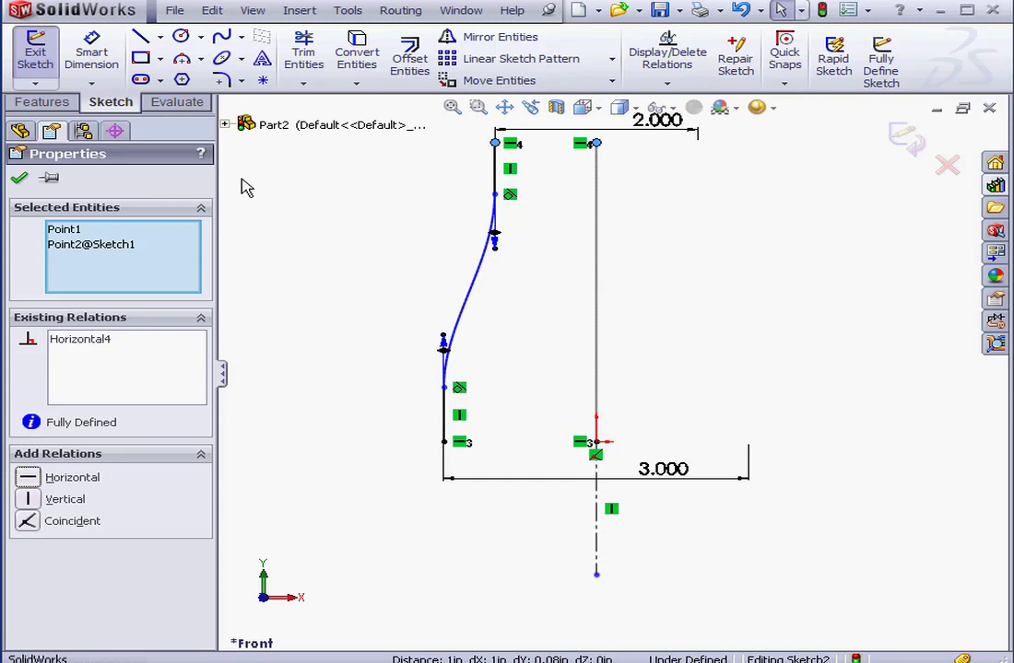
pyautogui.click(446, 419)
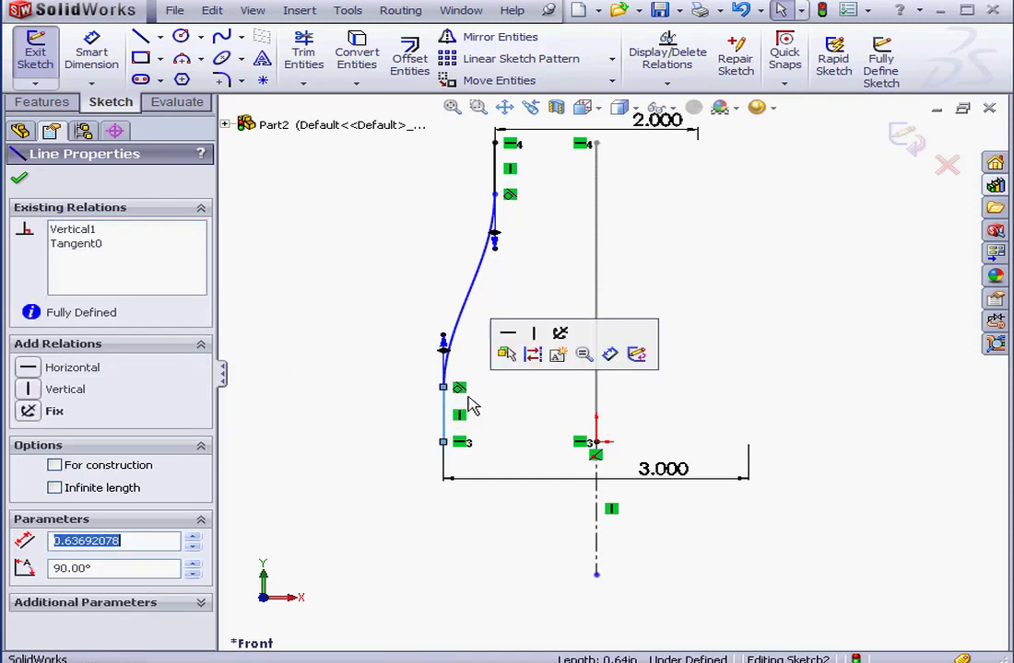
pyautogui.keyDown('ctrl'); pyautogui.click(498, 184); pyautogui.keyUp('ctrl')
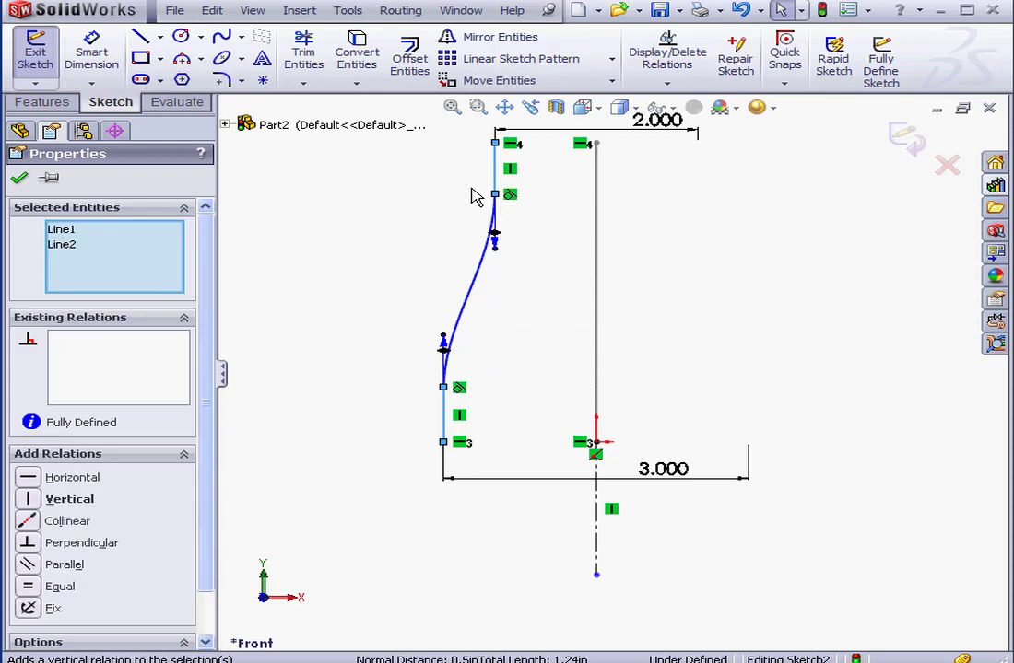
pyautogui.click(30, 587)
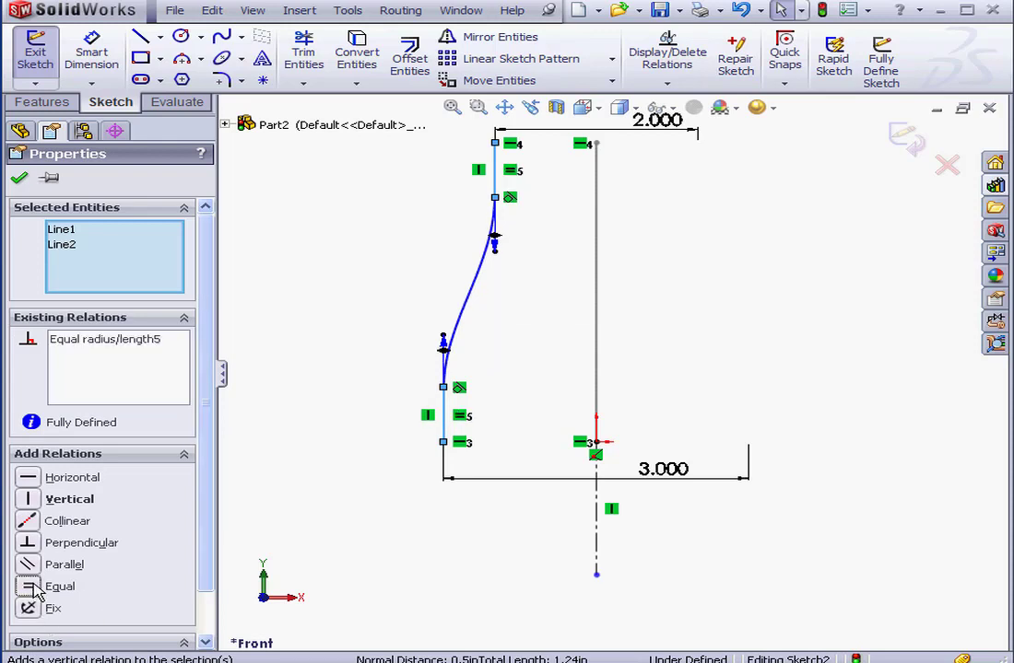
# Dimension the lower short line to 0.5 in and exit Sketch2
pyautogui.click(91, 53)
pyautogui.click(446, 419)
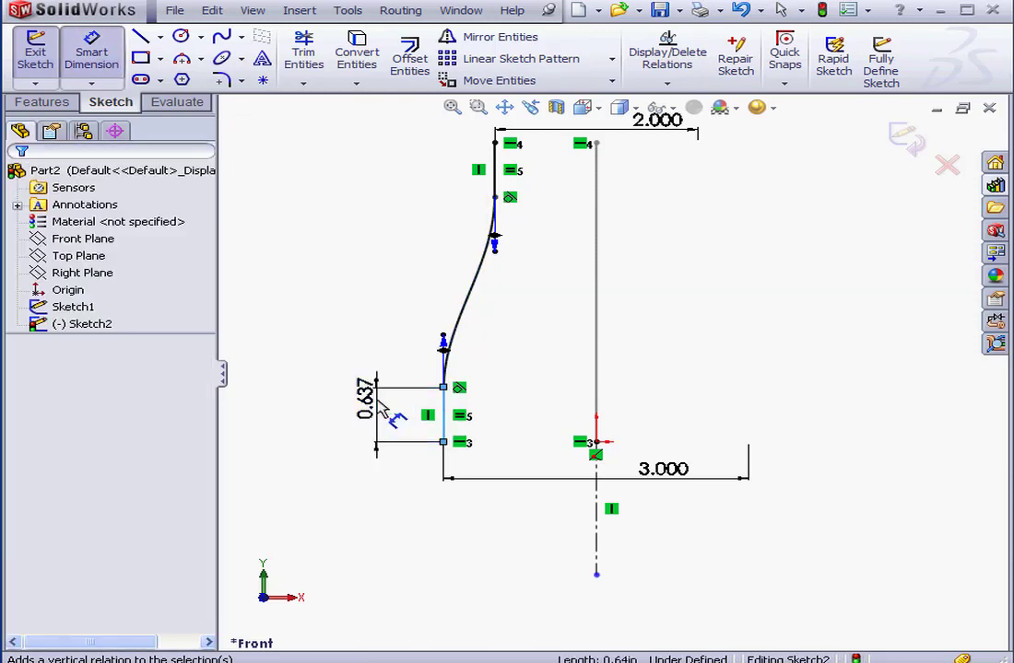
pyautogui.click(389, 416)
pyautogui.write('.')
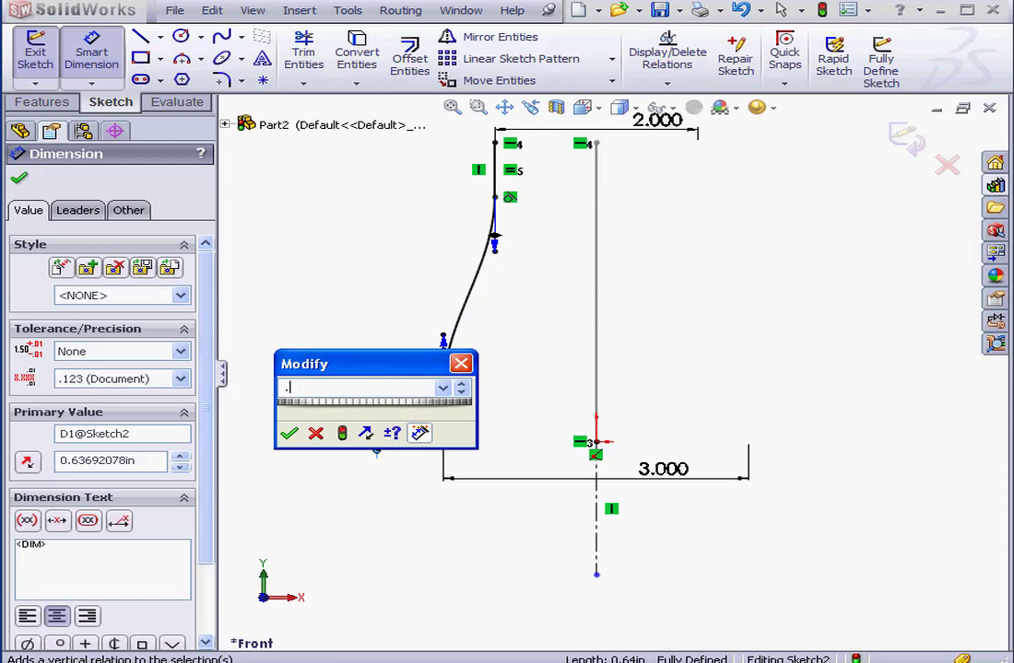
pyautogui.write('5')
pyautogui.click(290, 434)
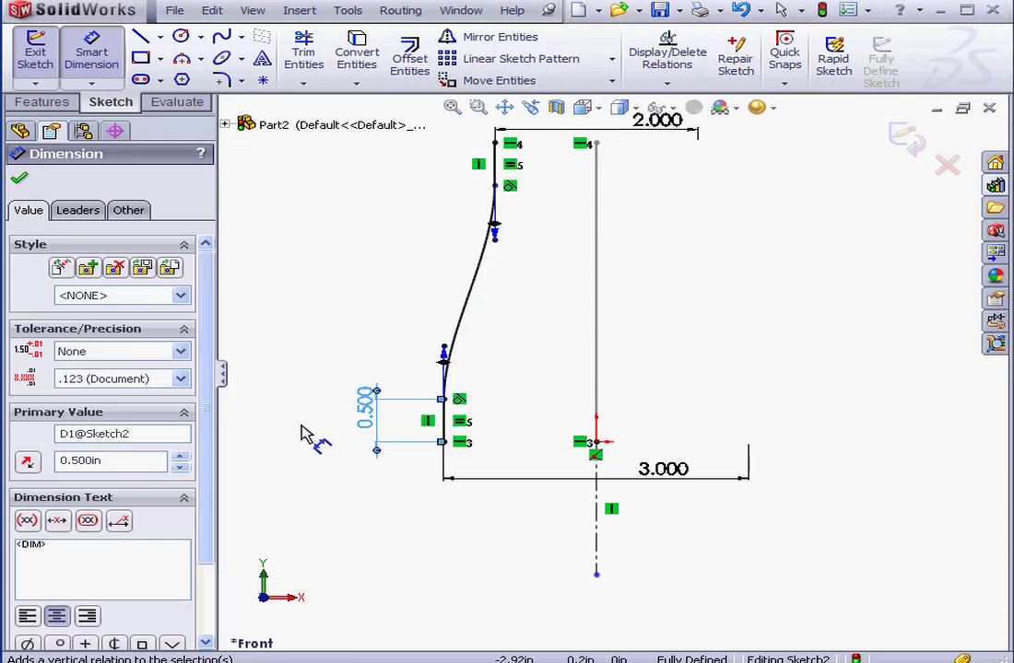
pyautogui.click(905, 136)
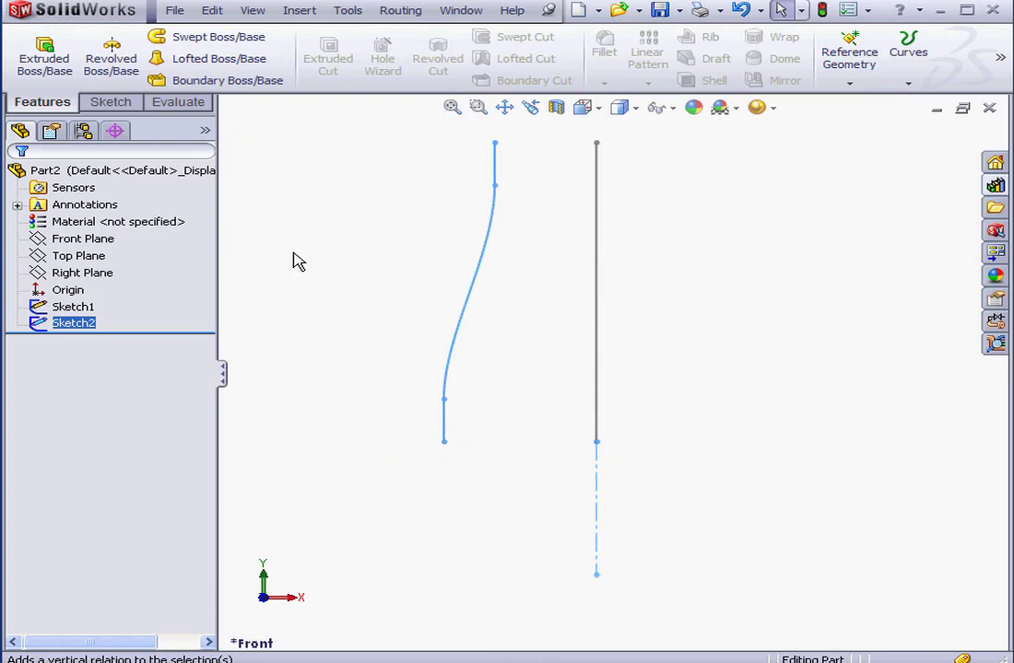
# Start a sketch on the Top Plane and switch to an isometric view
pyautogui.rightClick(96, 257)
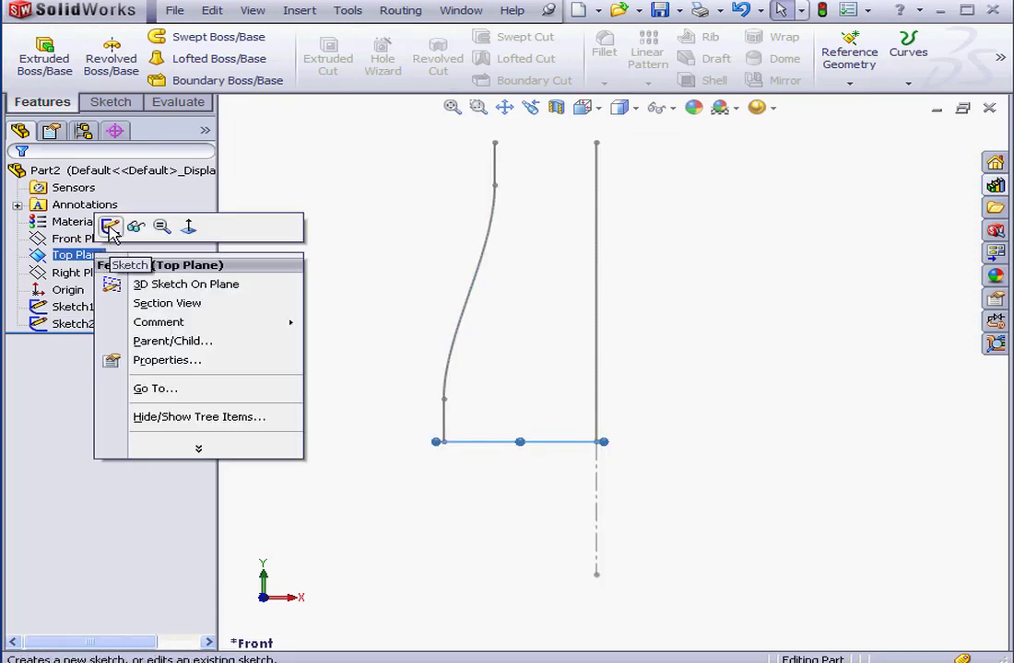
pyautogui.click(109, 227)
pyautogui.click(582, 107)
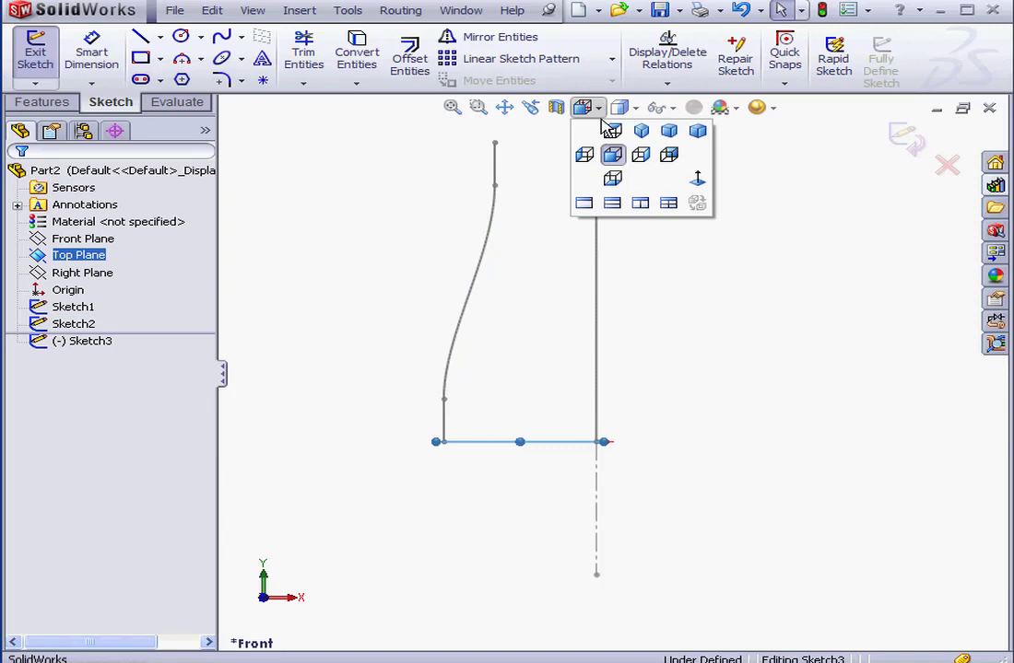
pyautogui.click(636, 146)
pyautogui.click(493, 347)
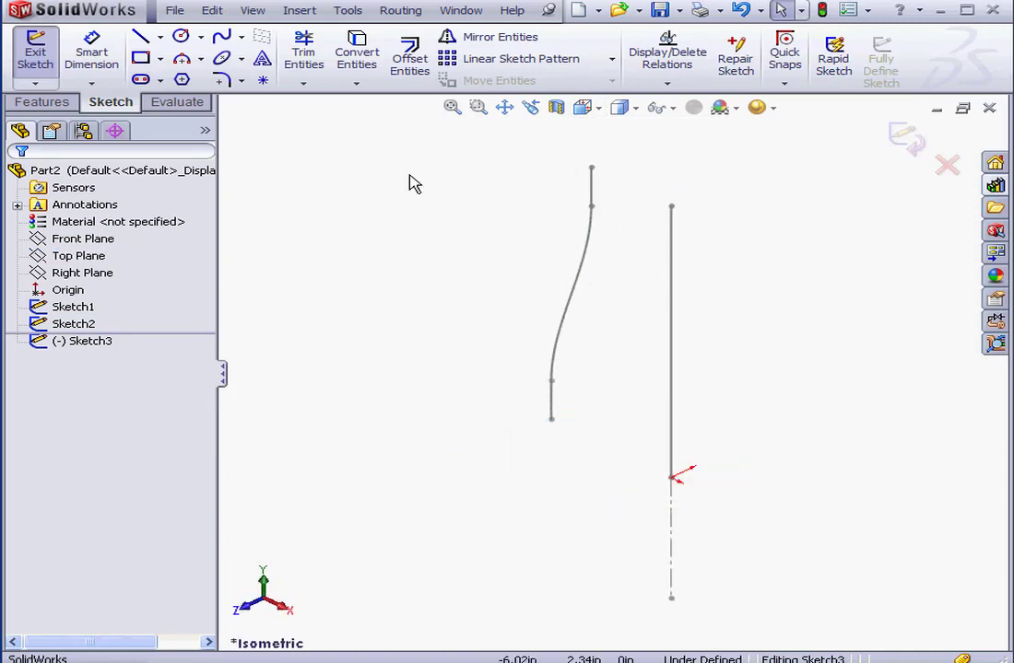
# Draw a circle centred on the origin through the profile's bottom end, then exit the sketch
pyautogui.click(180, 36)
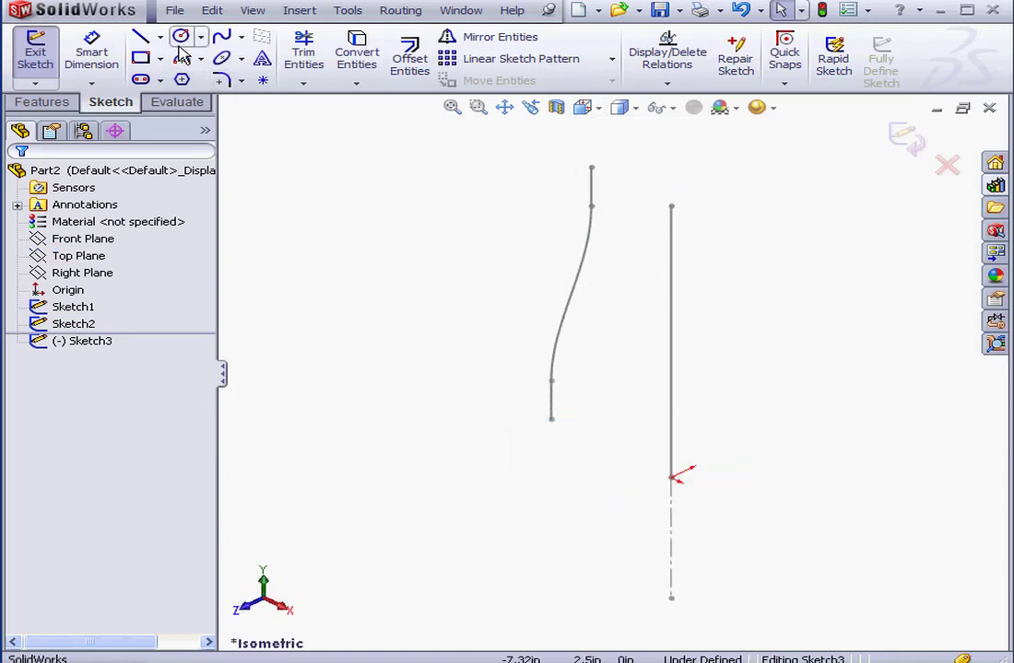
pyautogui.click(670, 477)
pyautogui.click(552, 422)
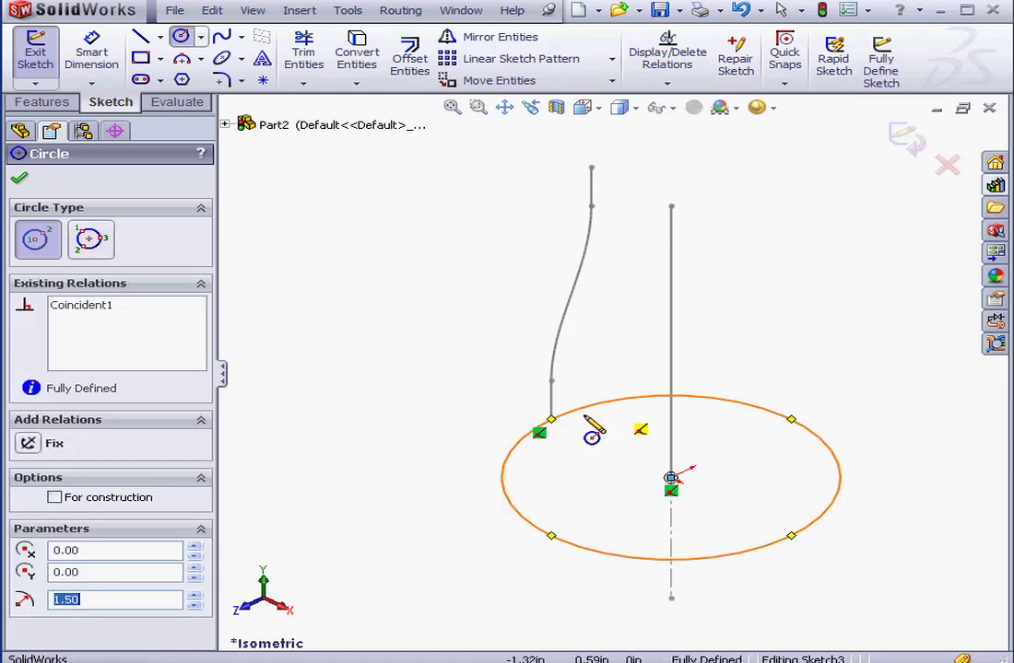
pyautogui.rightClick(601, 371)
pyautogui.click(652, 382)
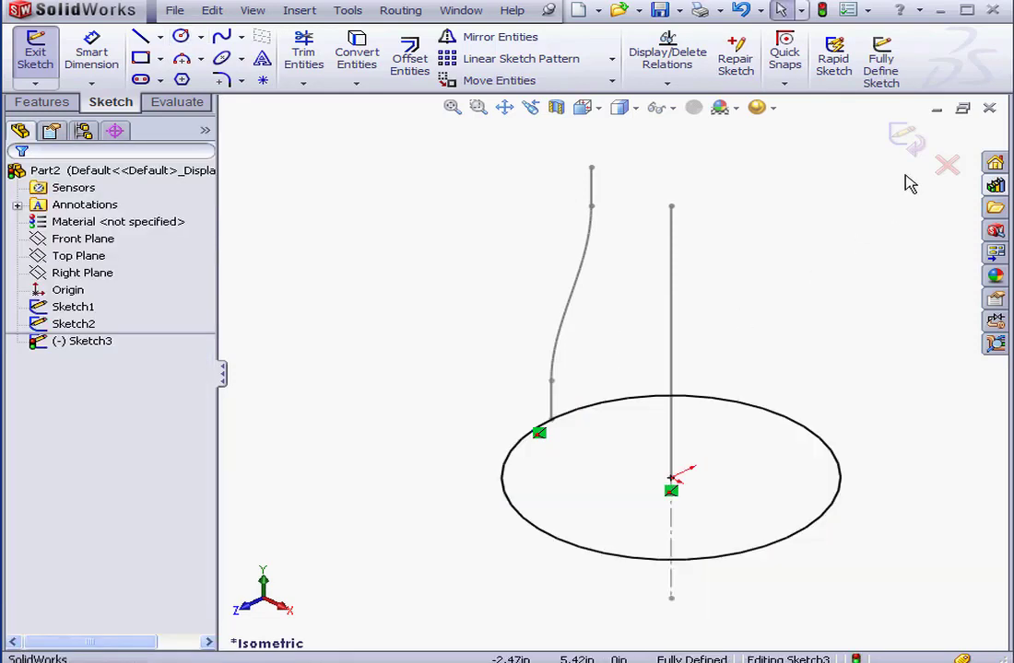
pyautogui.click(902, 137)
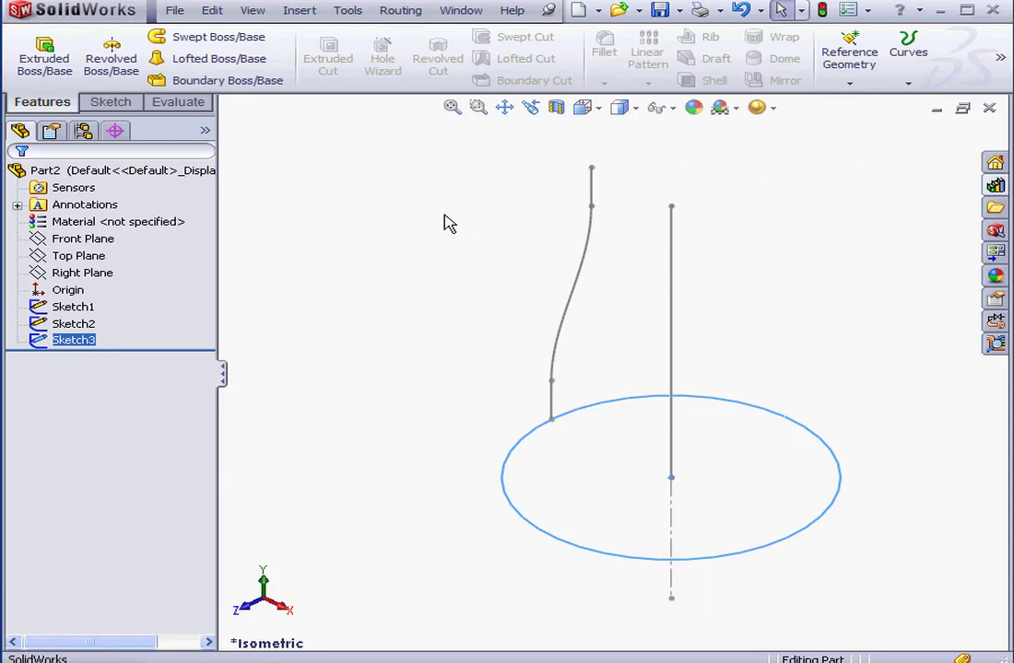
# Sweep the Sketch3 circle along Sketch1 with Sketch2 as the guide curve
pyautogui.click(162, 38)
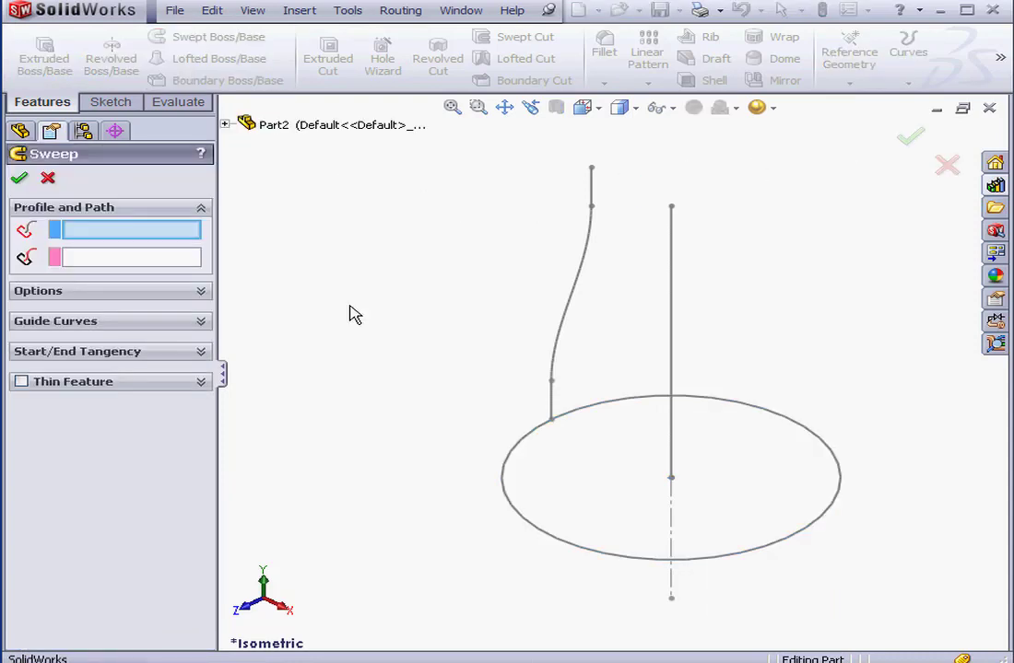
pyautogui.click(507, 495)
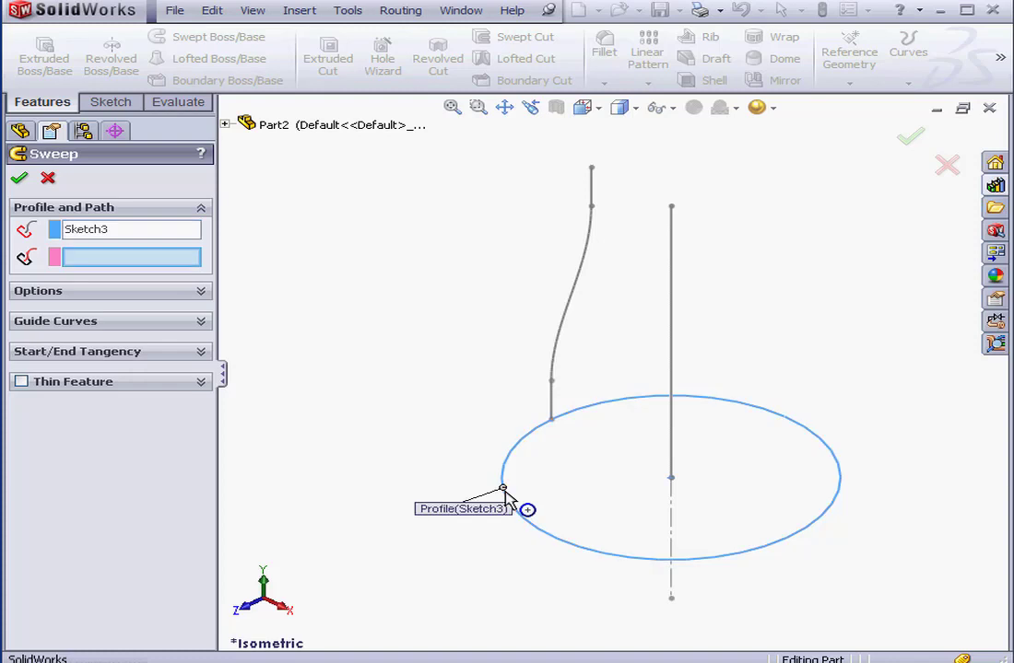
pyautogui.click(672, 424)
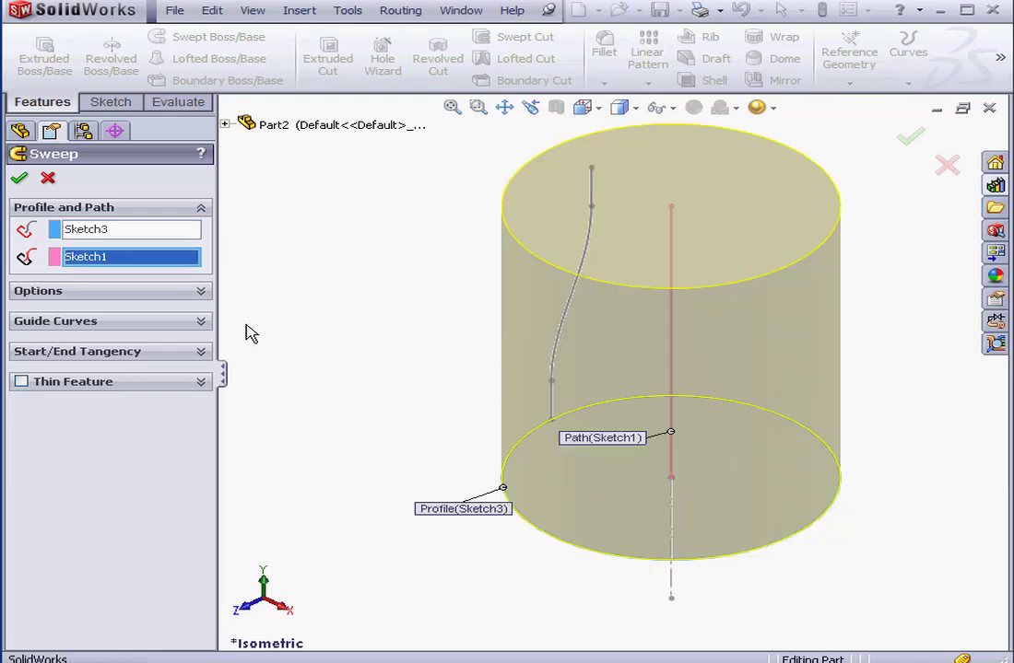
pyautogui.click(203, 323)
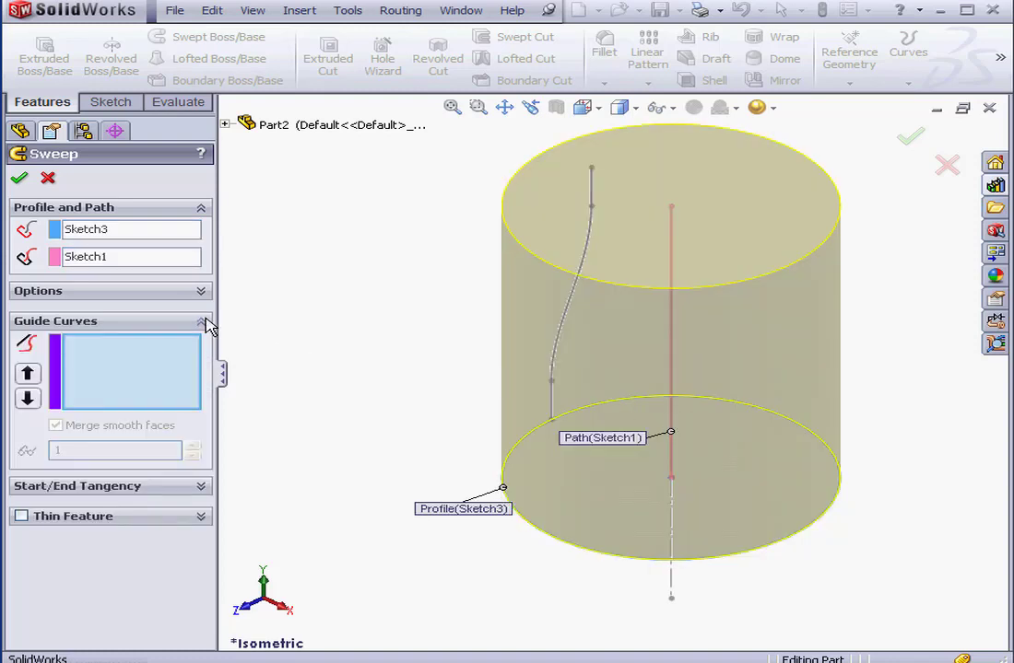
pyautogui.click(571, 336)
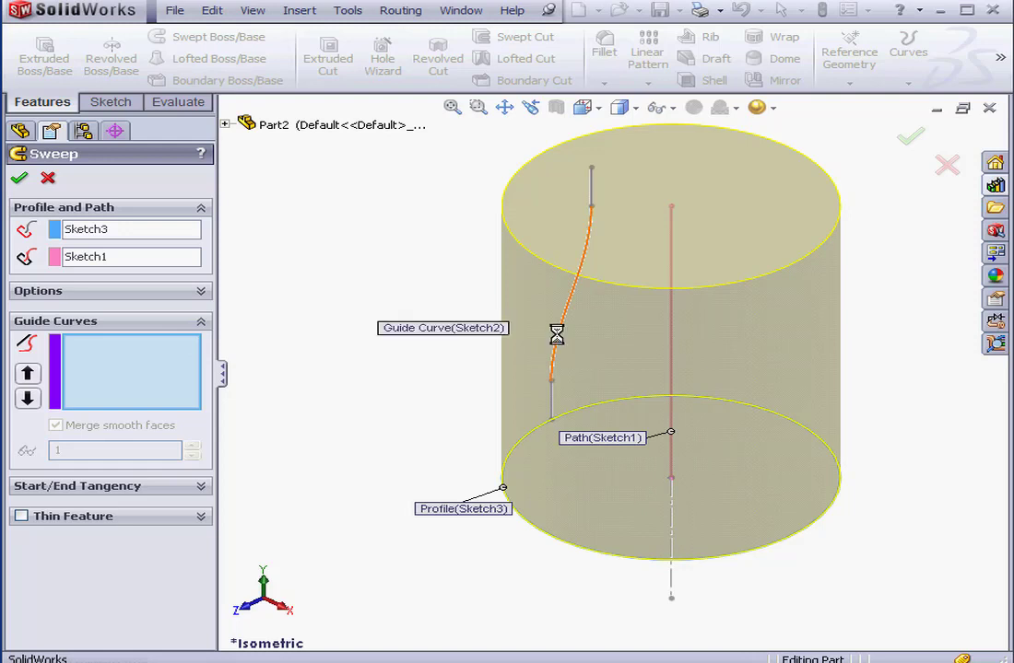
pyautogui.click(20, 180)
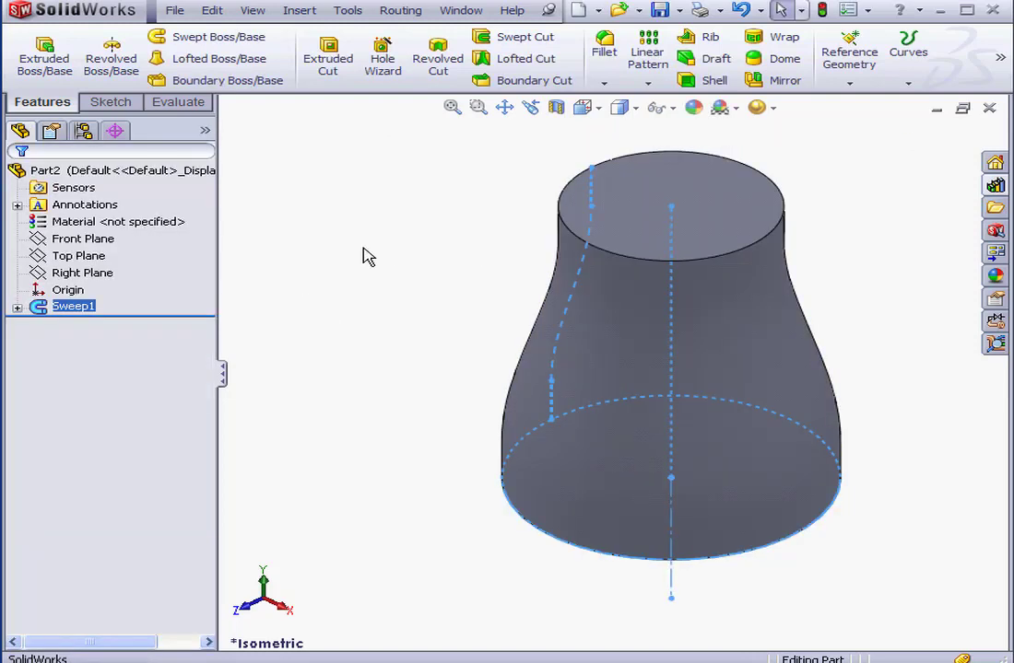
# Shell the body 0.2 in thick, removing the top and bottom faces
pyautogui.click(709, 80)
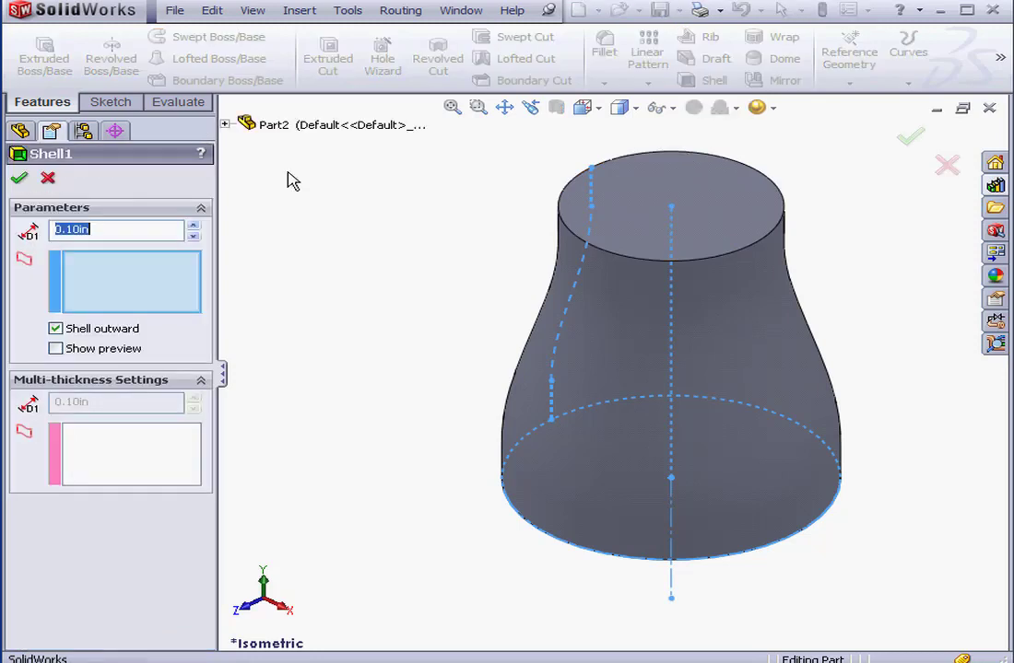
pyautogui.click(91, 229)
pyautogui.write('0.2')
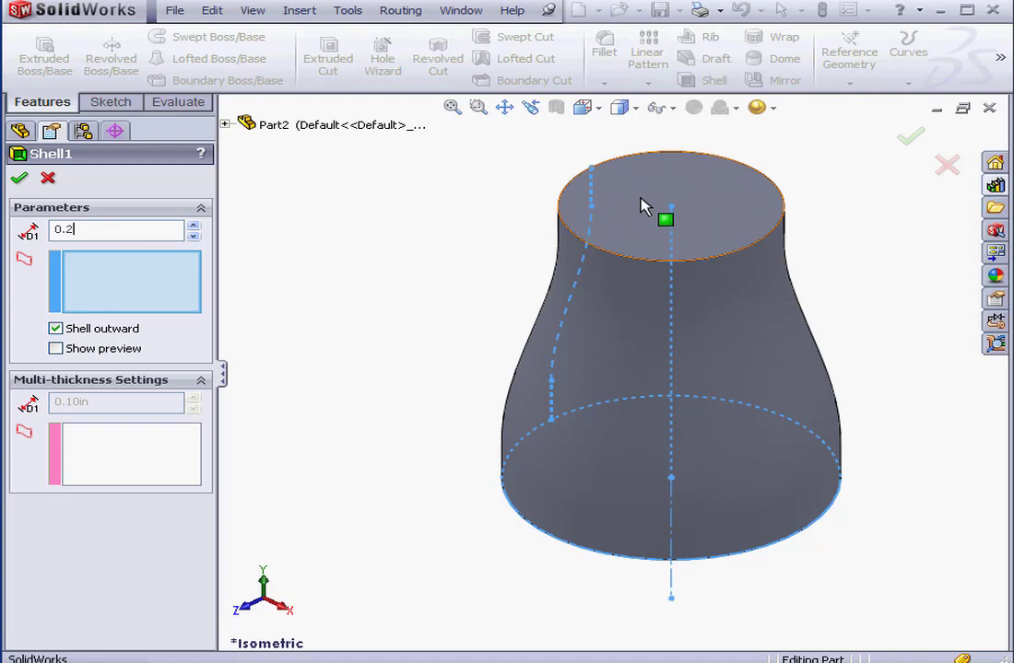
pyautogui.click(639, 203)
pyautogui.moveTo(715, 441); pyautogui.dragTo(715, 353, button='middle')
pyautogui.click(737, 518)
pyautogui.moveTo(690, 419); pyautogui.dragTo(642, 501, button='middle')
pyautogui.click(55, 349)
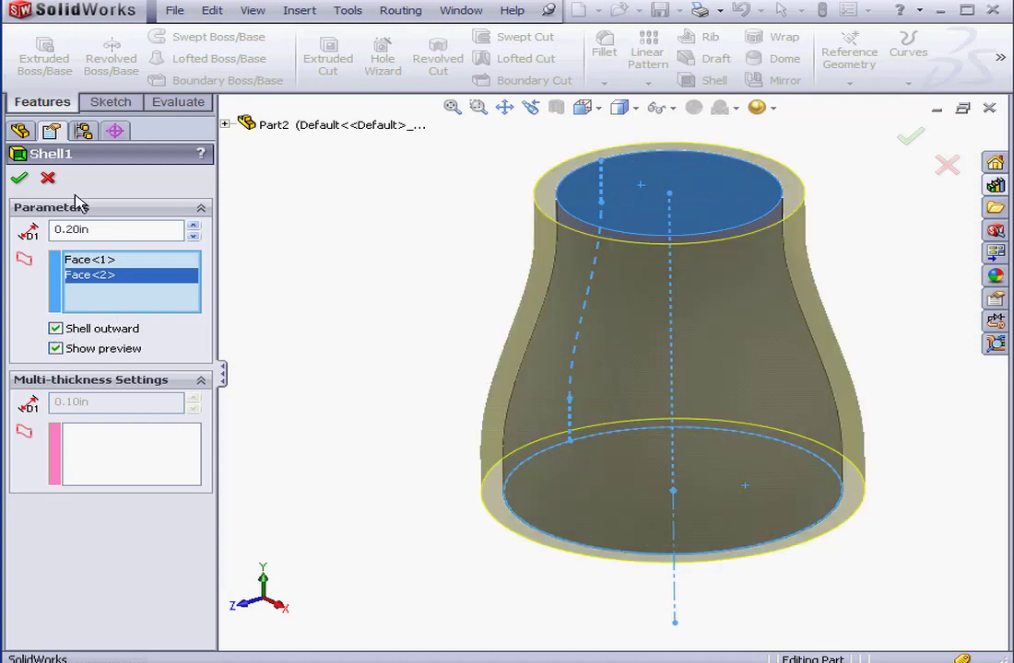
pyautogui.click(19, 179)
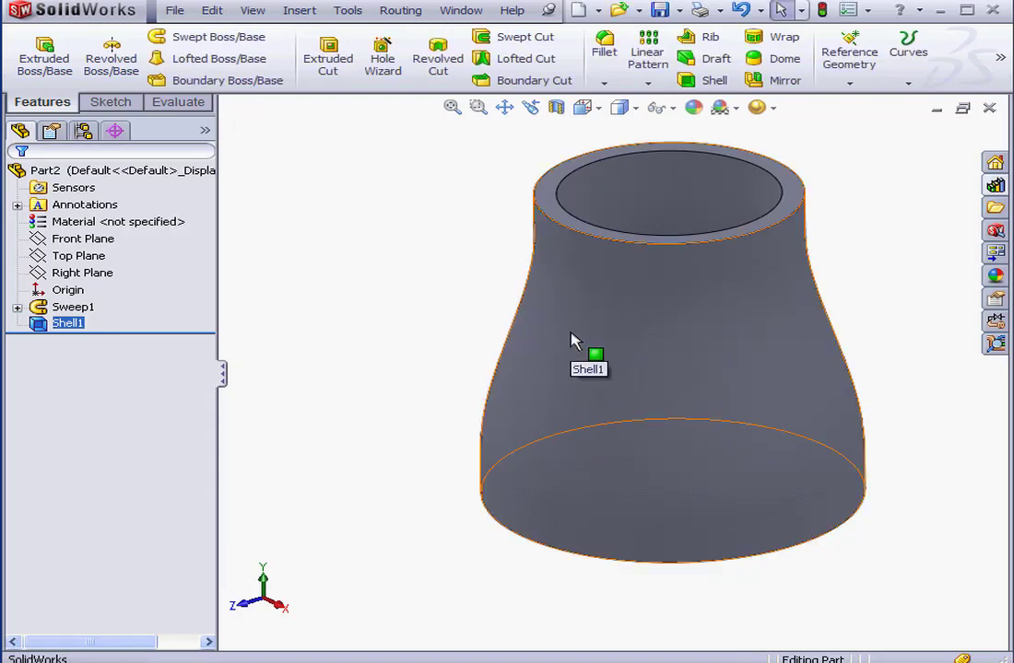
pyautogui.rightClick(85, 204)
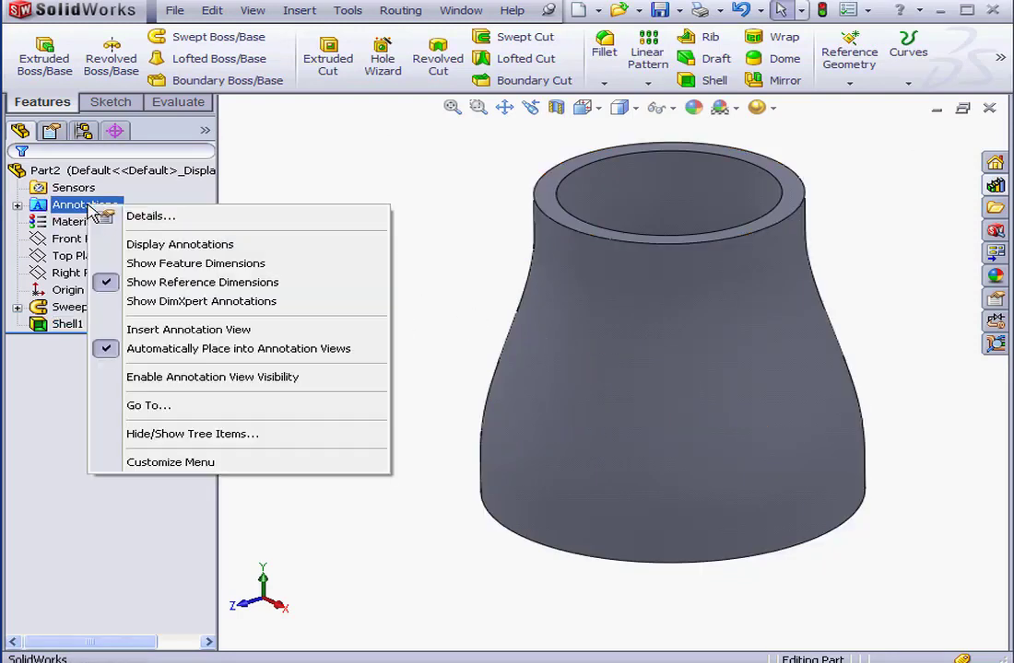
pyautogui.click(175, 264)
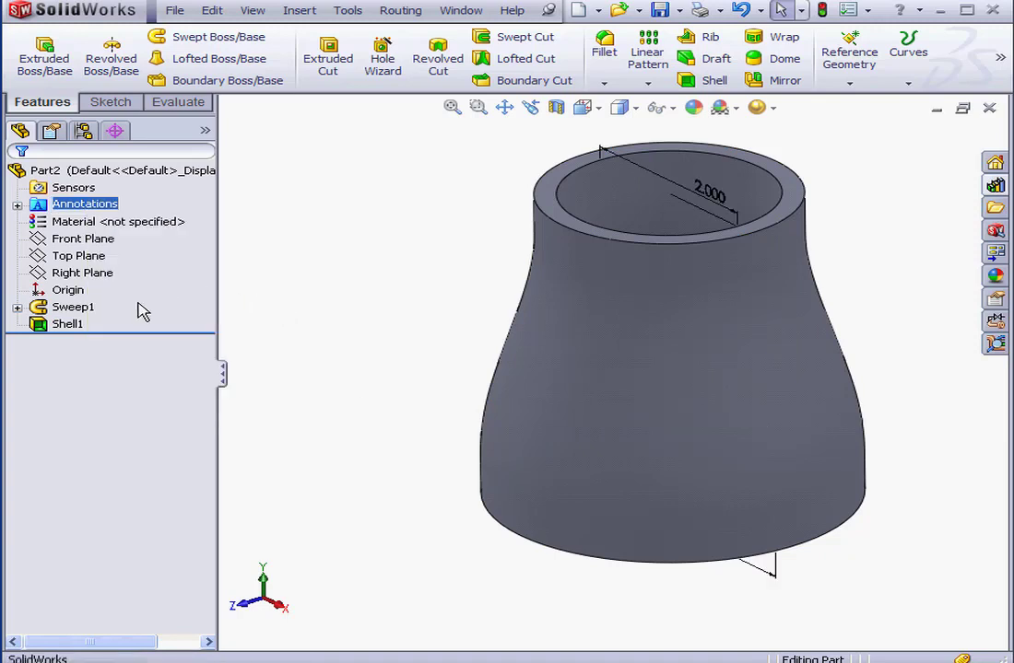
pyautogui.moveTo(699, 480); pyautogui.dragTo(654, 437, button='middle')
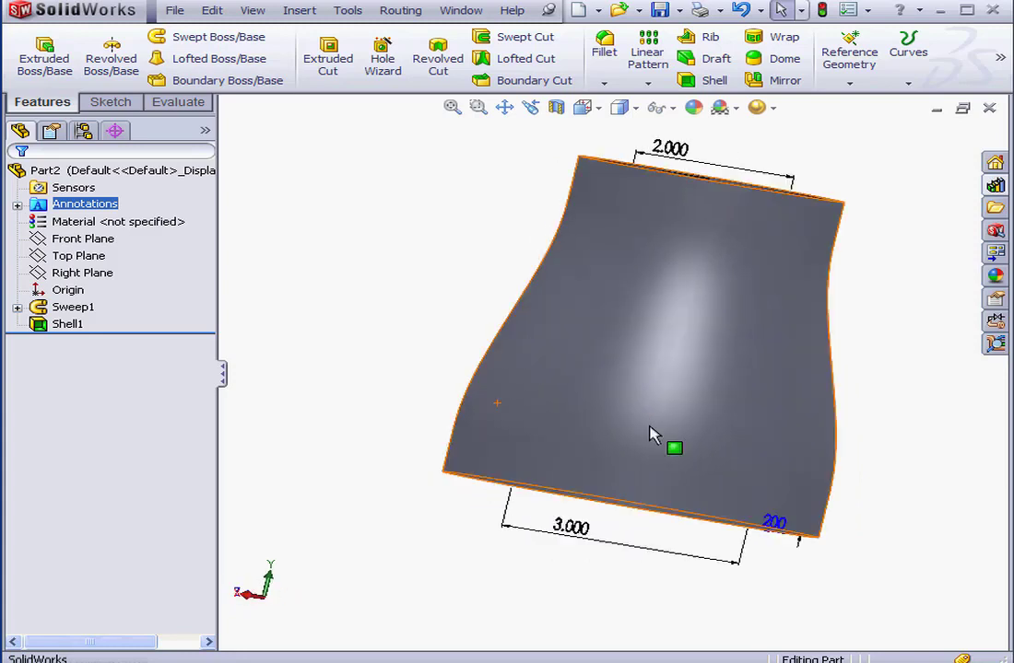
pyautogui.click(768, 529)
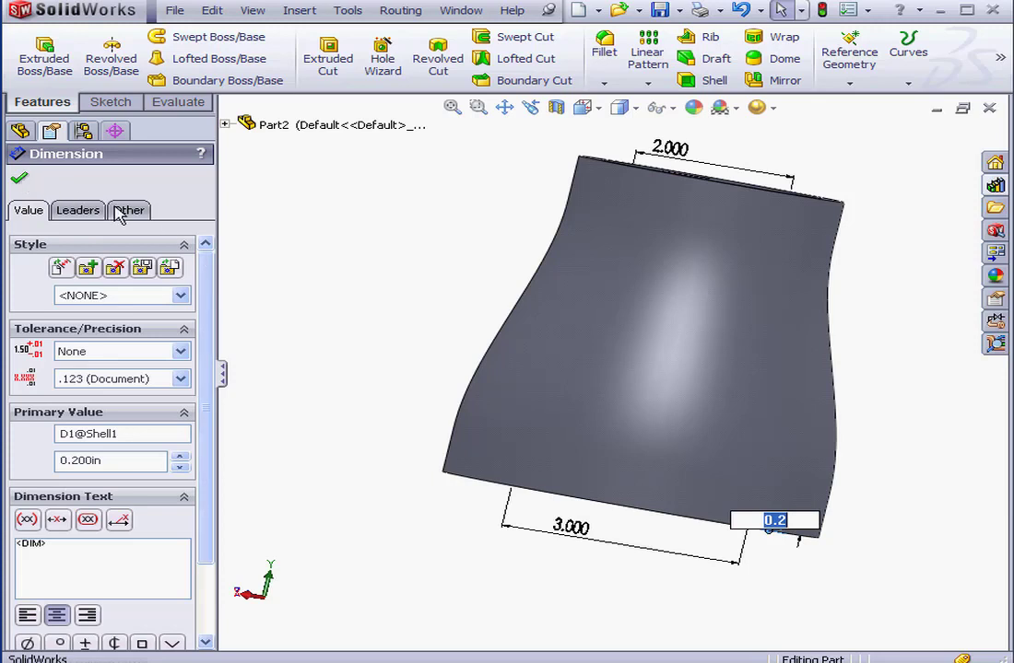
pyautogui.click(344, 254)
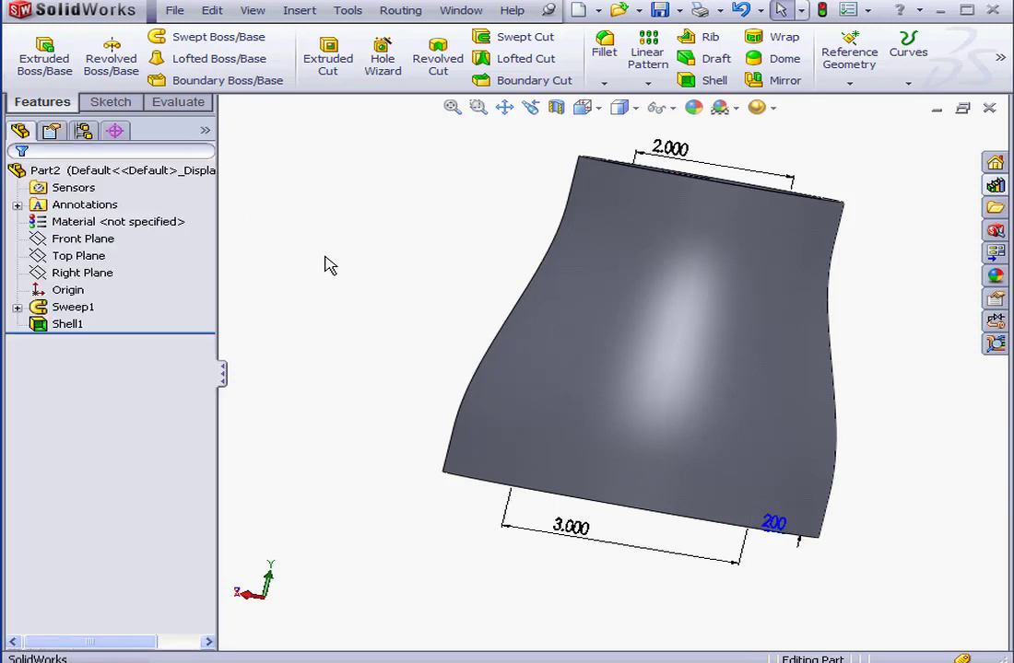
pyautogui.click(83, 205)
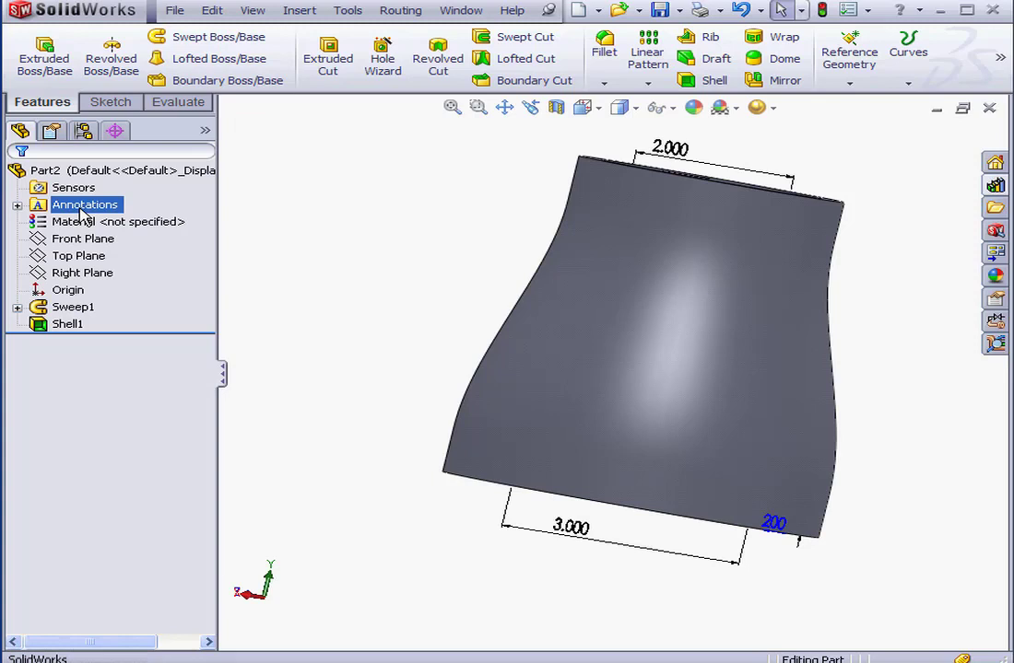
pyautogui.rightClick(83, 213)
pyautogui.click(201, 265)
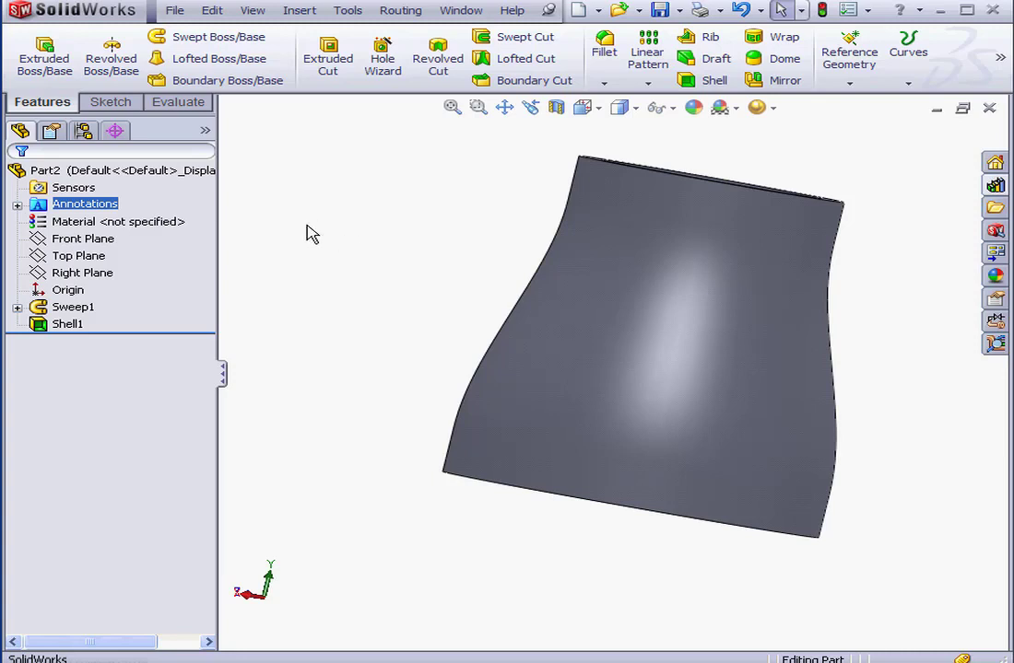
# Start a new sketch on the Front Plane and switch to the Front view
pyautogui.rightClick(109, 237)
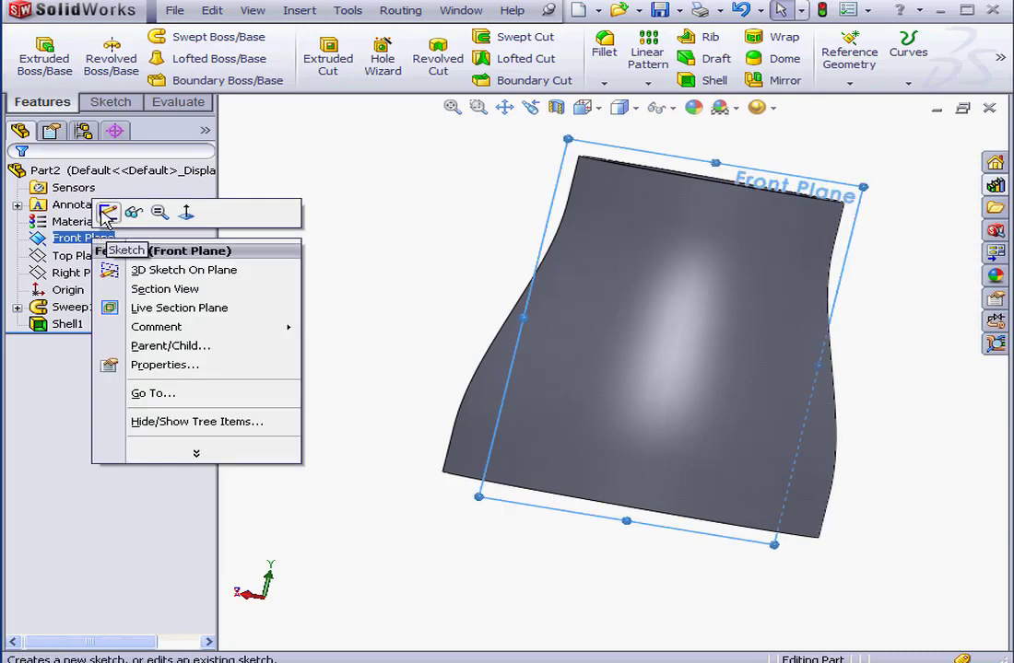
pyautogui.click(107, 213)
pyautogui.click(599, 110)
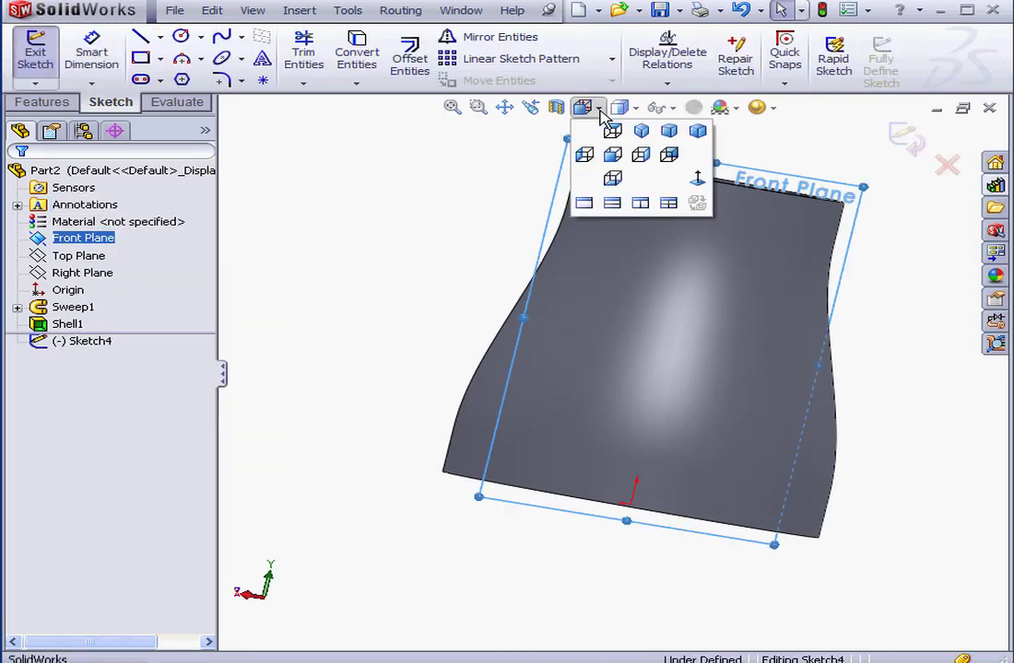
pyautogui.click(612, 154)
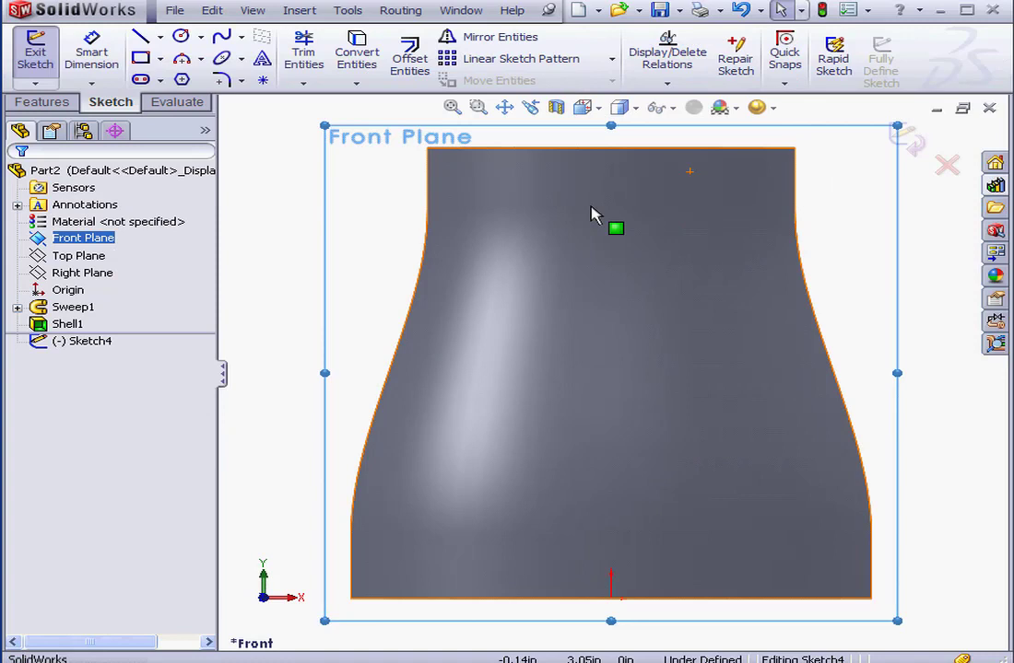
# Draw a vertical 3.50 centerline from the top edge's midpoint to the bottom edge
pyautogui.click(159, 37)
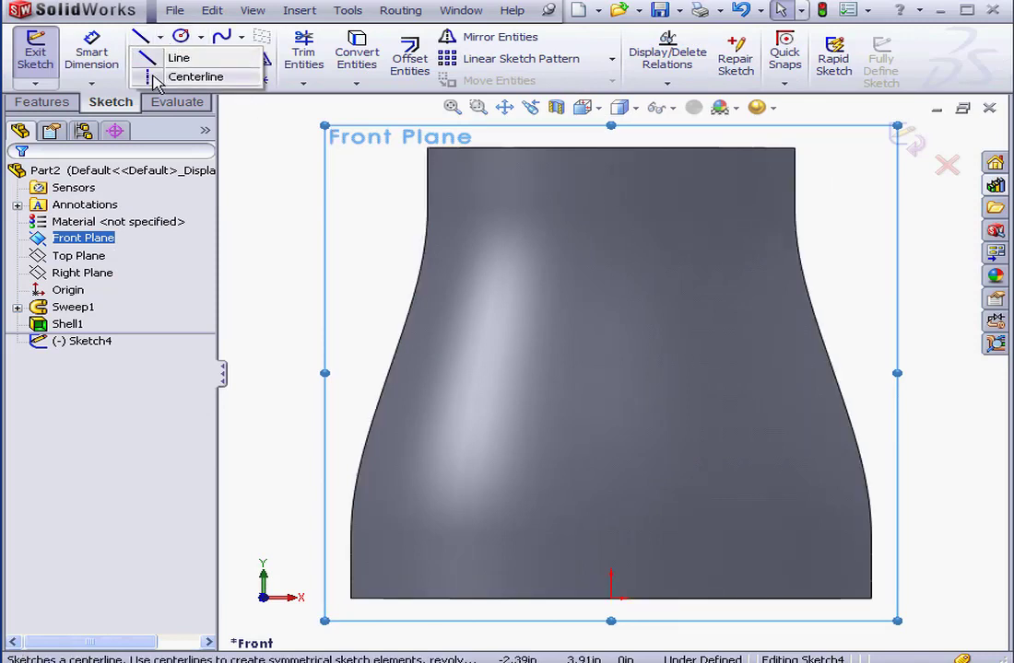
pyautogui.click(189, 77)
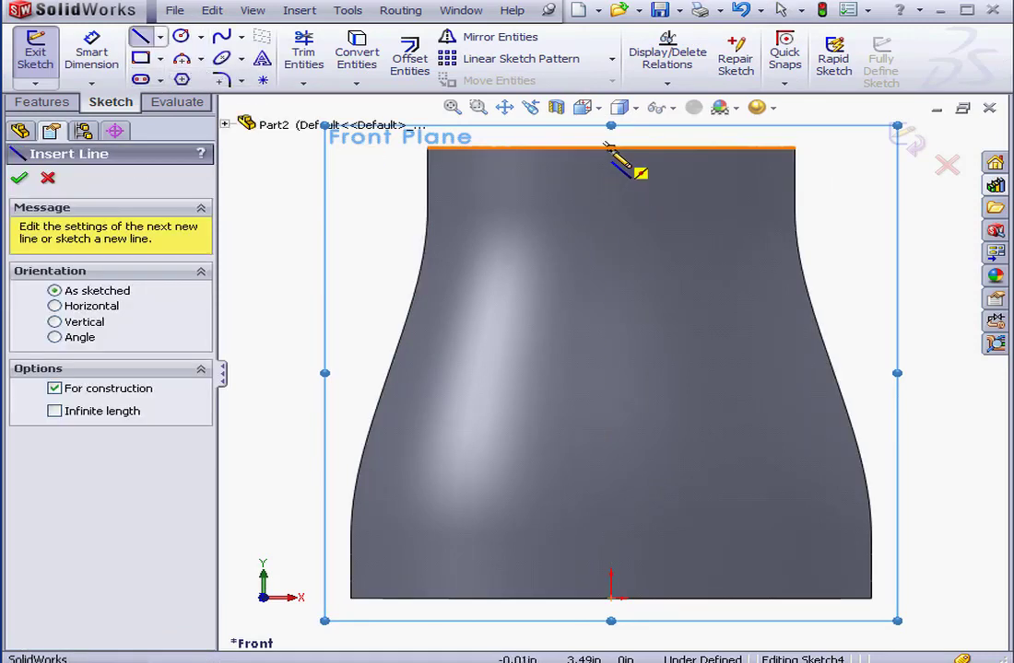
pyautogui.click(610, 147)
pyautogui.click(610, 597)
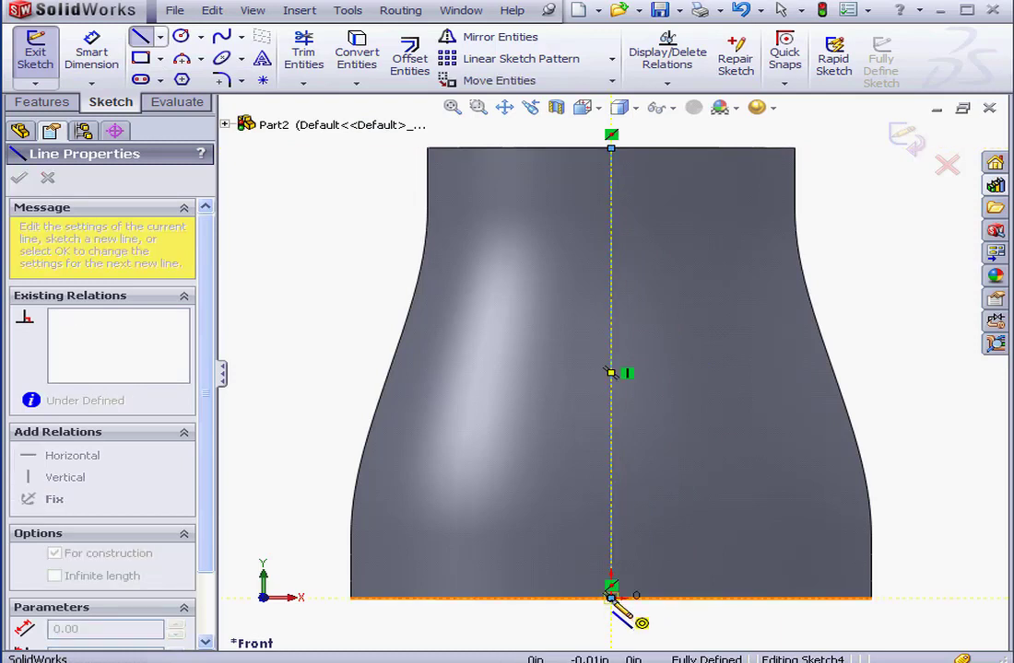
pyautogui.rightClick(878, 402)
pyautogui.click(929, 387)
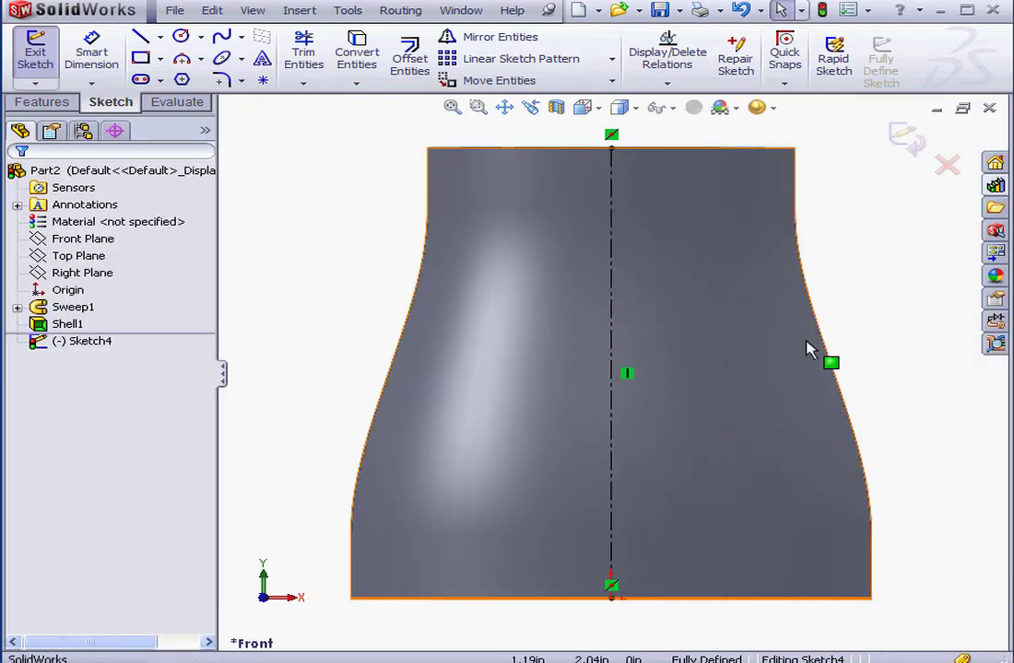
# Split the centerline into two segments near its middle
pyautogui.rightClick(613, 313)
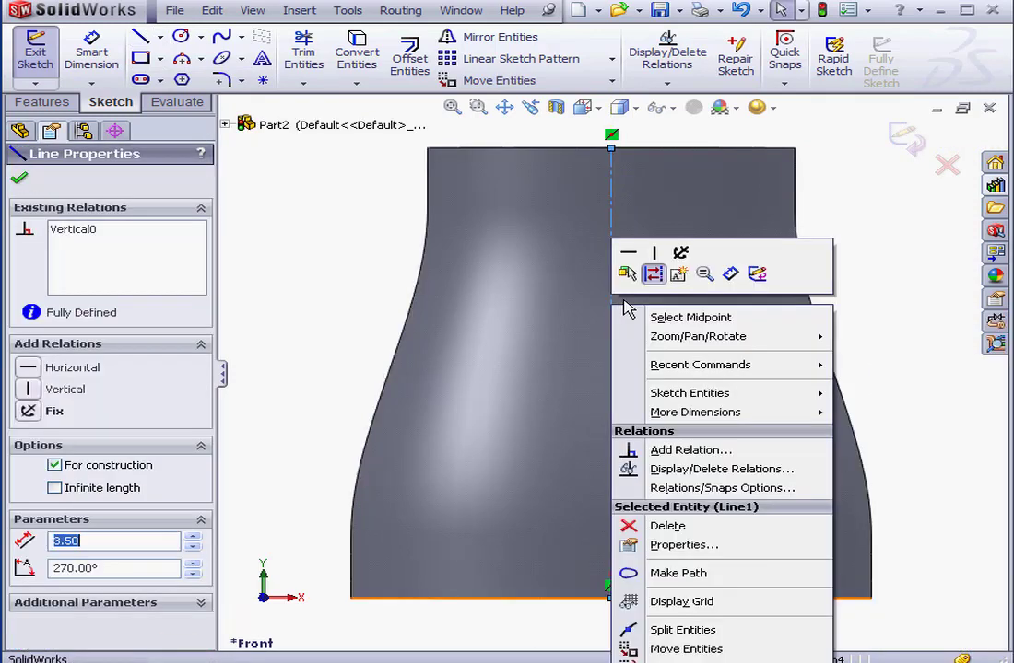
pyautogui.click(640, 630)
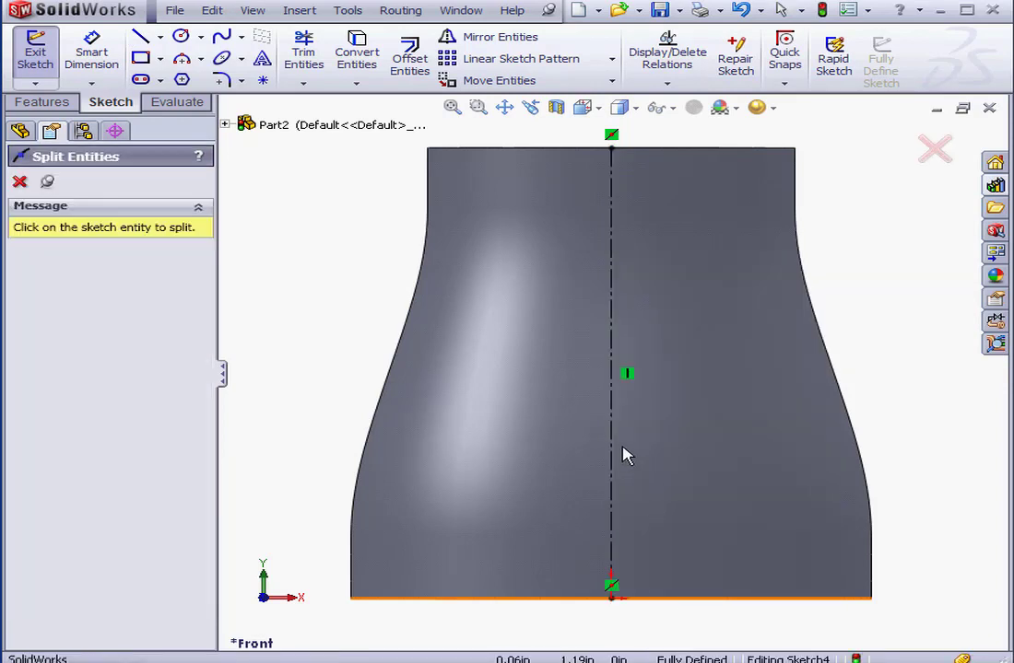
pyautogui.click(613, 377)
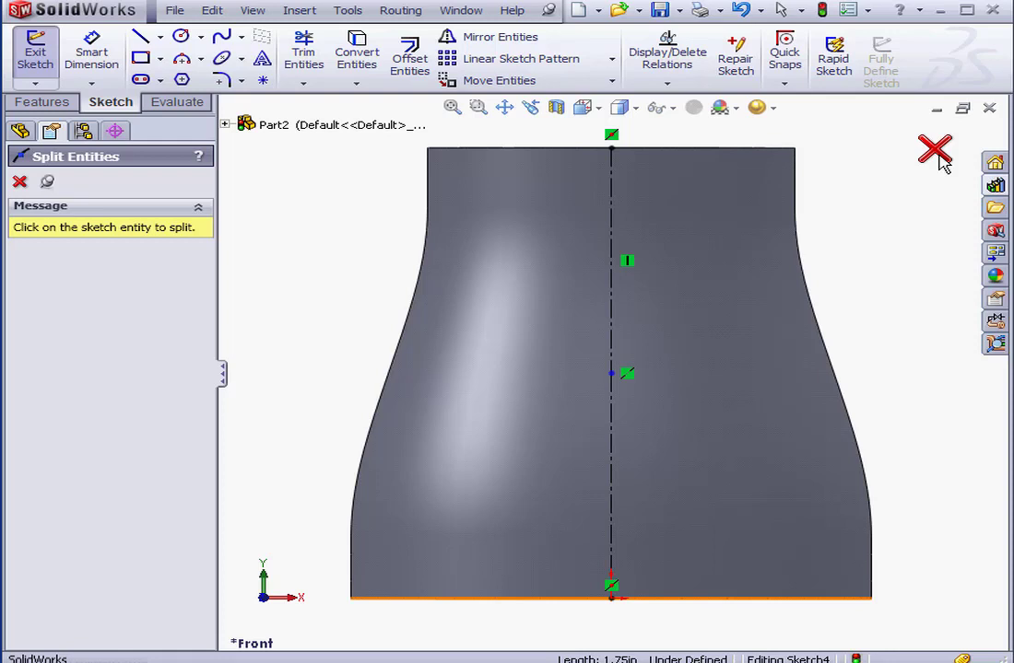
pyautogui.click(935, 151)
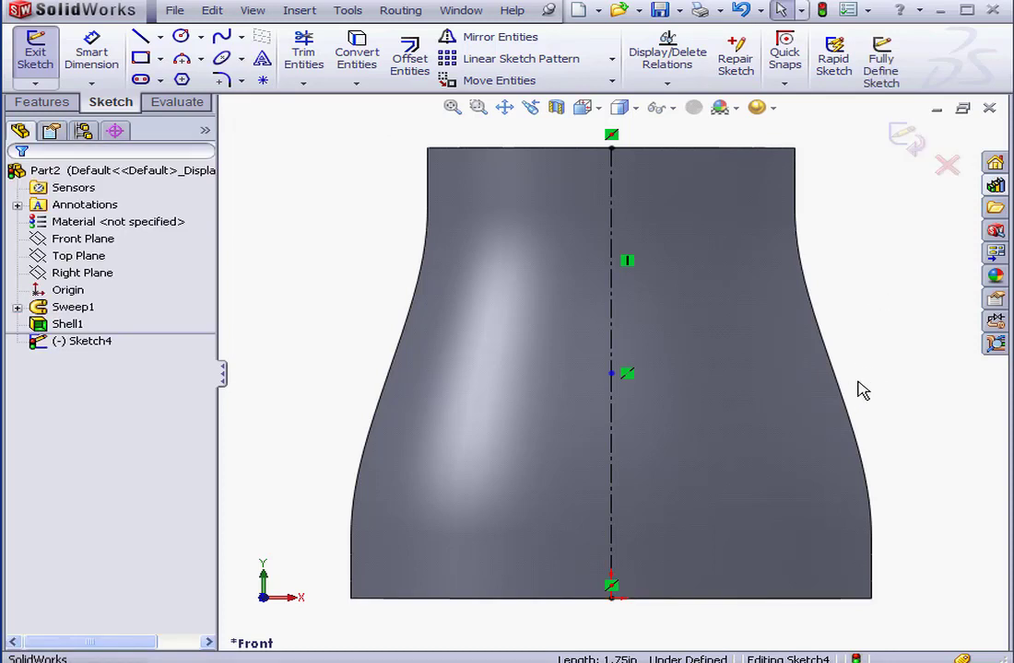
# Add an Equal relation between the upper and lower centerline segments
pyautogui.click(613, 502)
pyautogui.keyDown('ctrl'); pyautogui.click(617, 348); pyautogui.keyUp('ctrl')
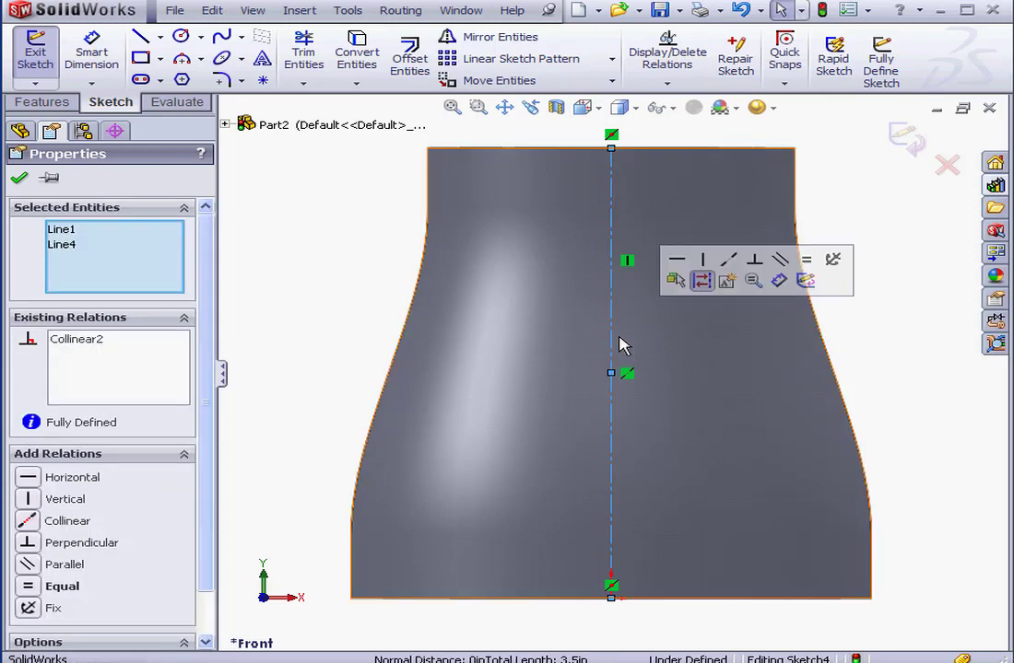
pyautogui.click(32, 587)
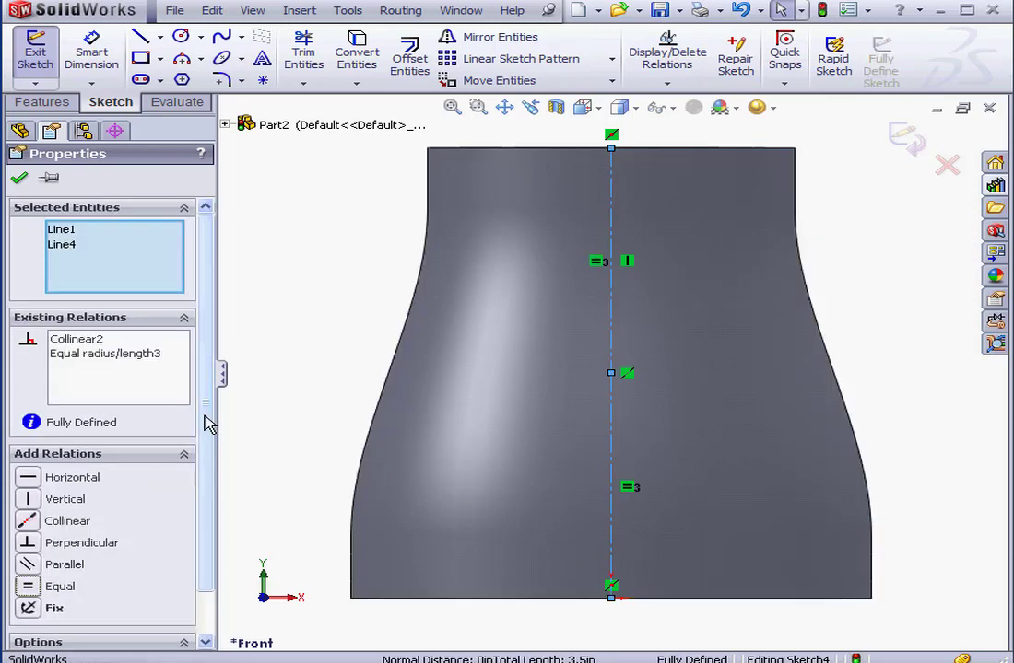
pyautogui.click(20, 177)
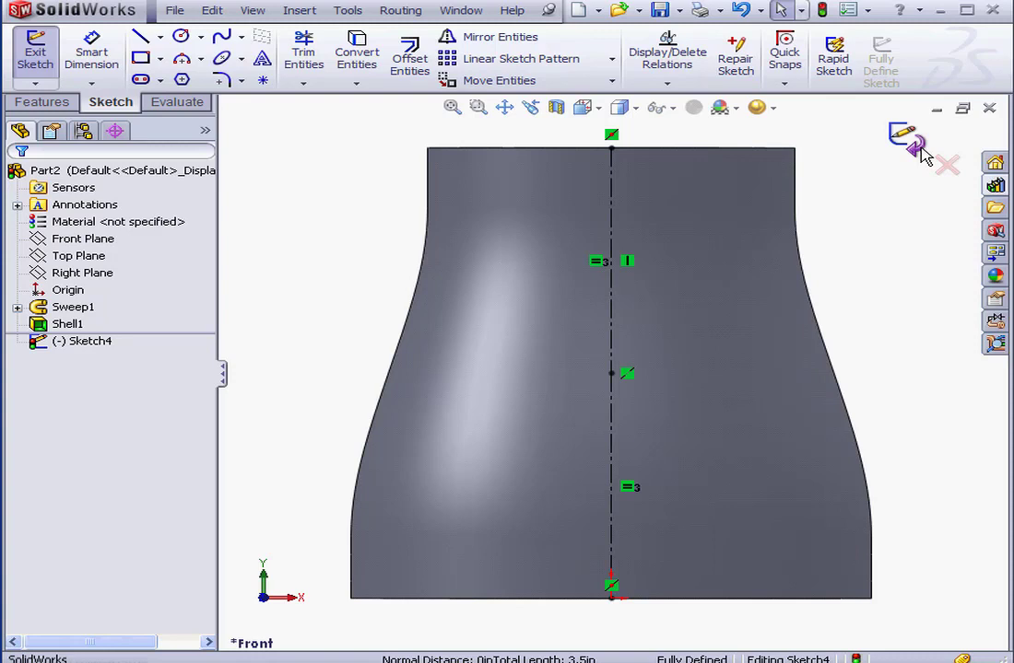
# Exit the sketch and start a connection point on the top ring face and Point1
pyautogui.click(921, 152)
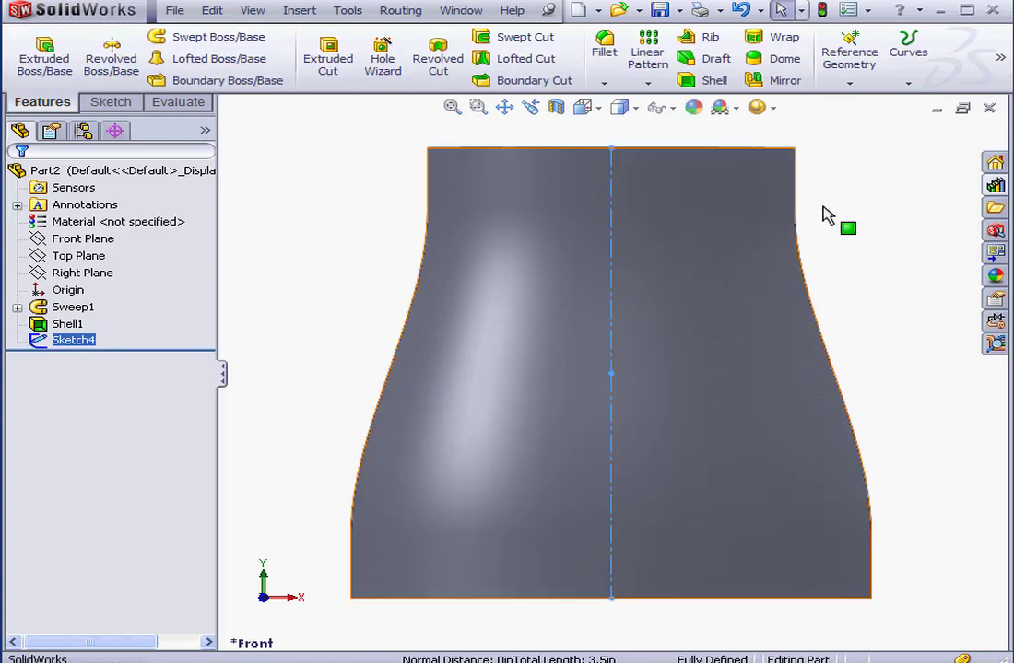
pyautogui.moveTo(661, 351); pyautogui.dragTo(647, 310, button='middle')
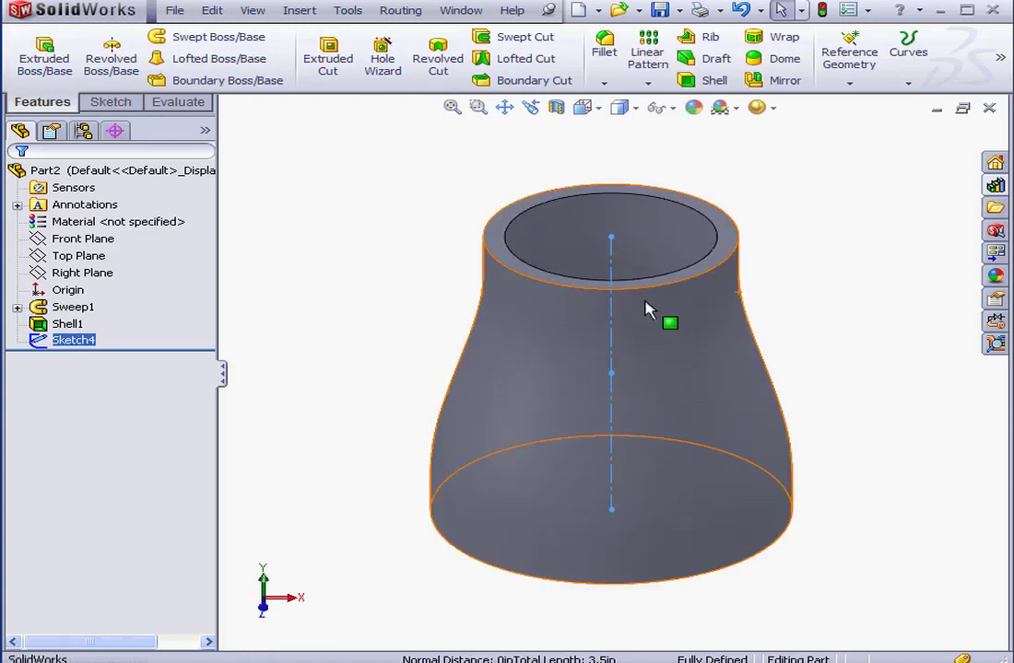
pyautogui.click(405, 13)
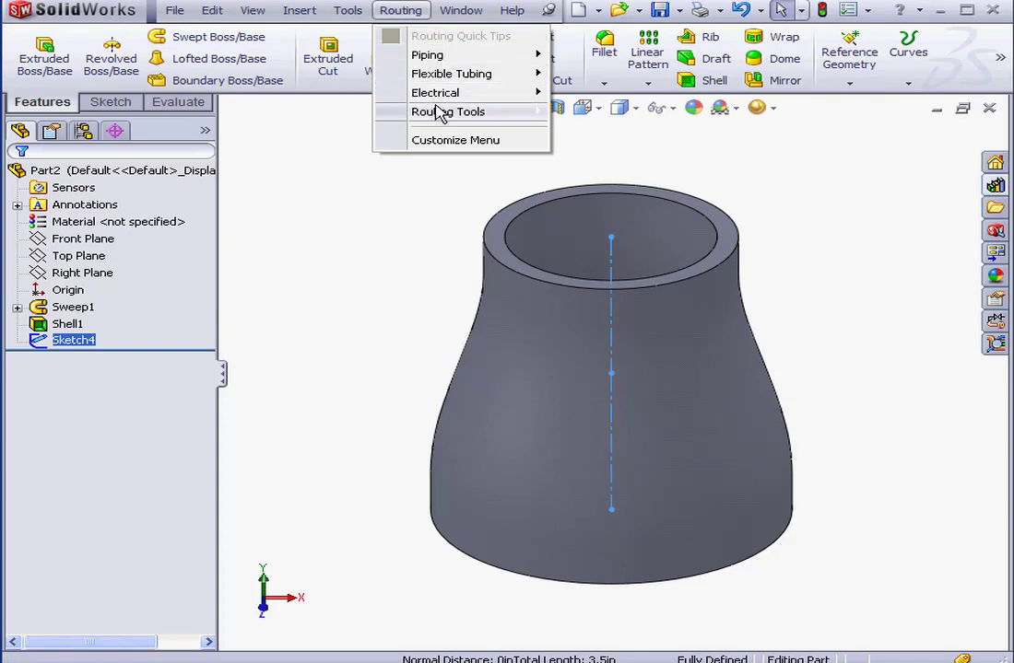
pyautogui.moveTo(438, 112)
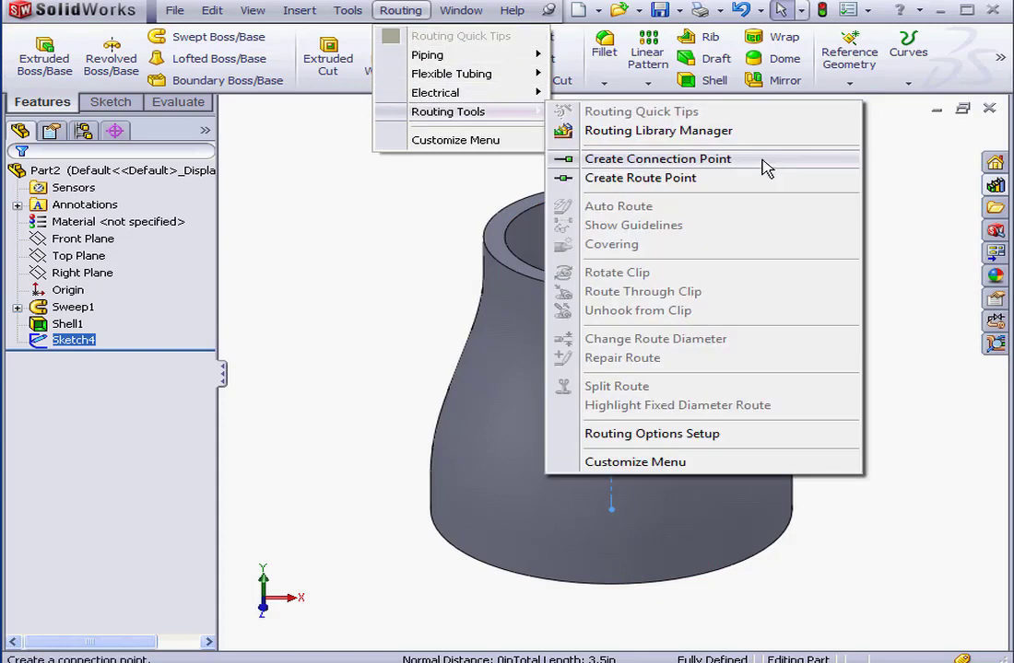
pyautogui.click(765, 166)
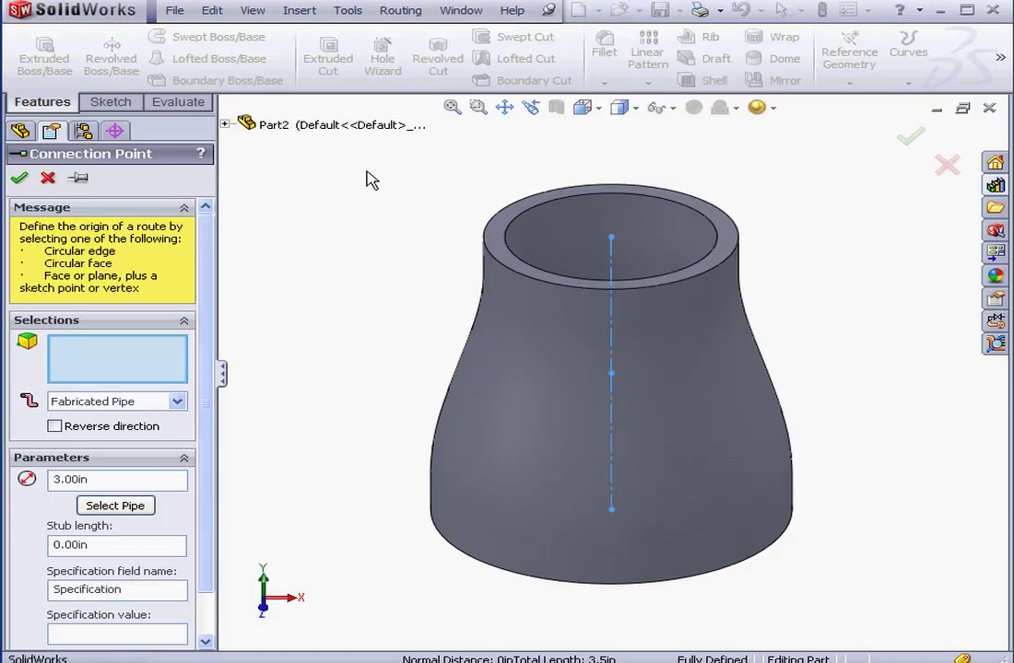
pyautogui.click(513, 218)
pyautogui.click(611, 238)
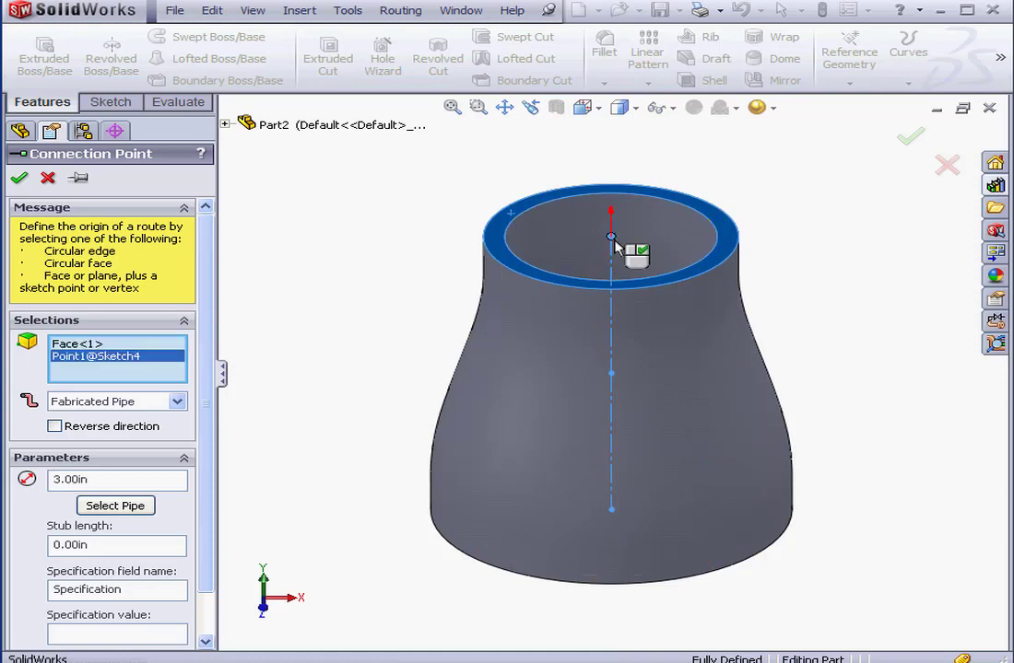
# Set CPoint1 to Fabricated Pipe with the 2 in pipe configuration and 0.00in stub
pyautogui.click(176, 402)
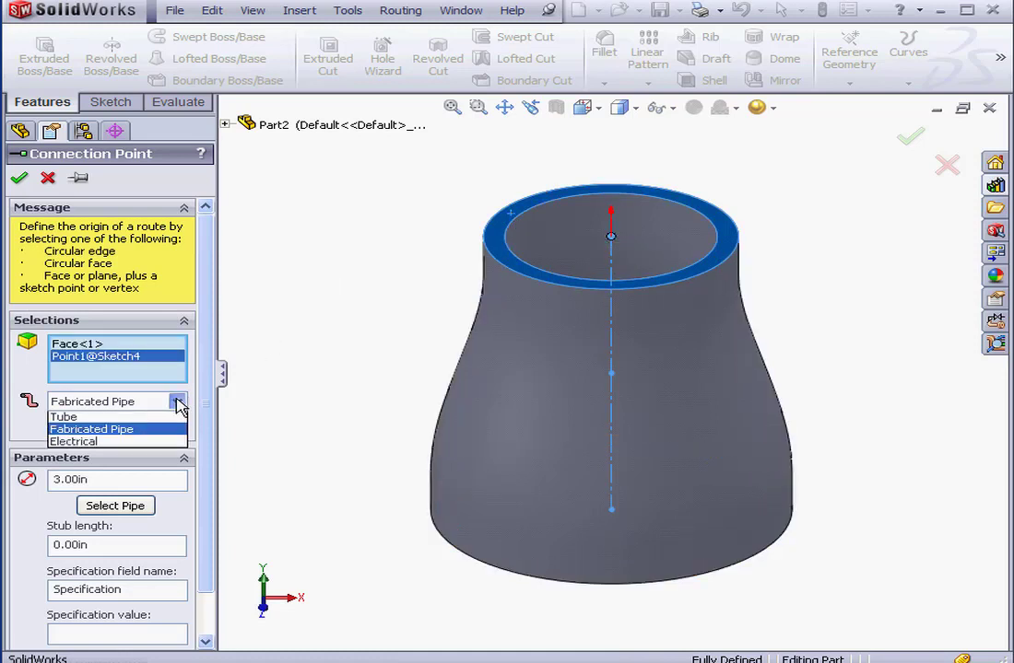
pyautogui.click(132, 431)
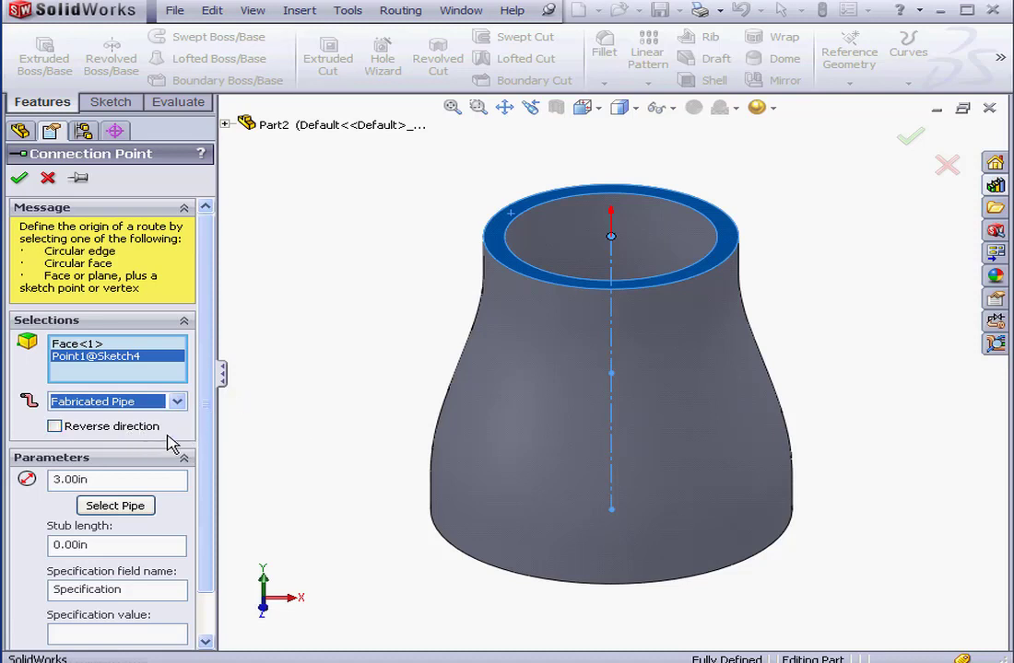
pyautogui.click(106, 479)
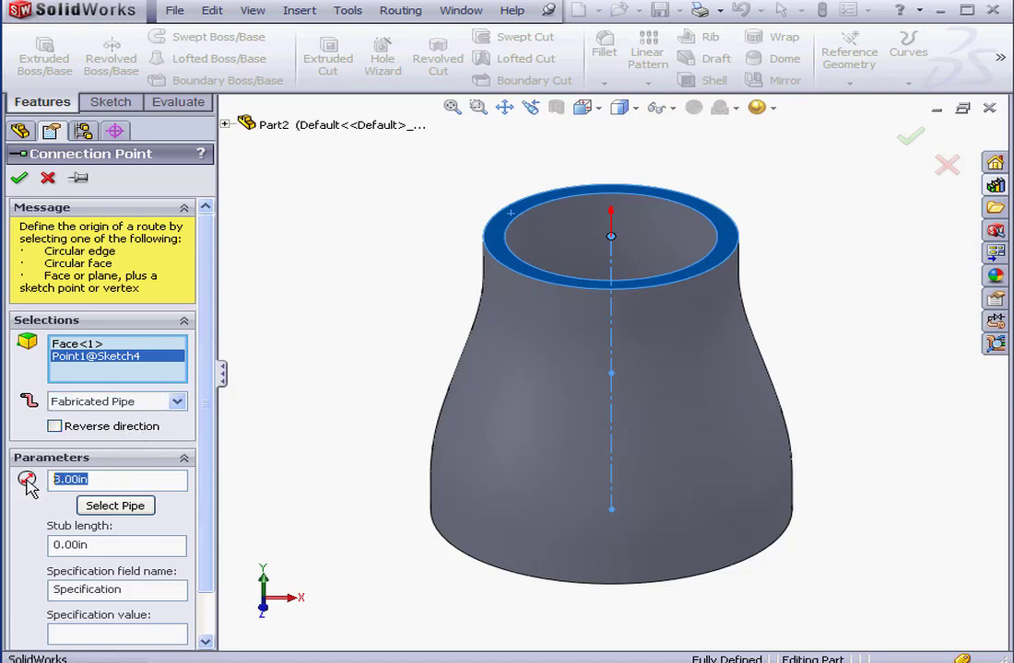
pyautogui.click(121, 507)
pyautogui.click(192, 387)
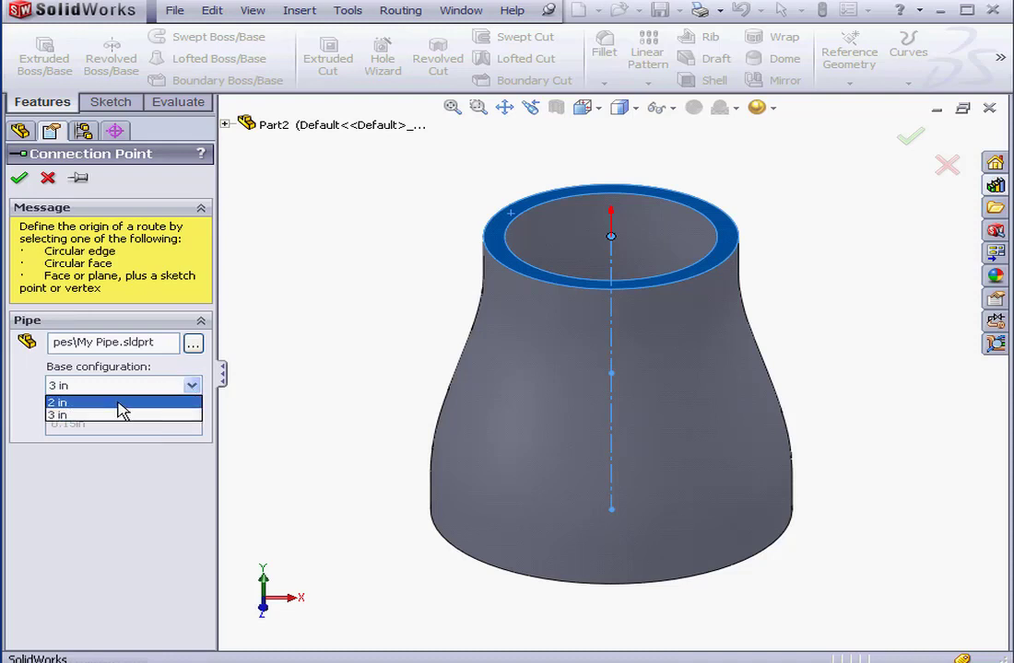
pyautogui.click(118, 405)
pyautogui.click(19, 178)
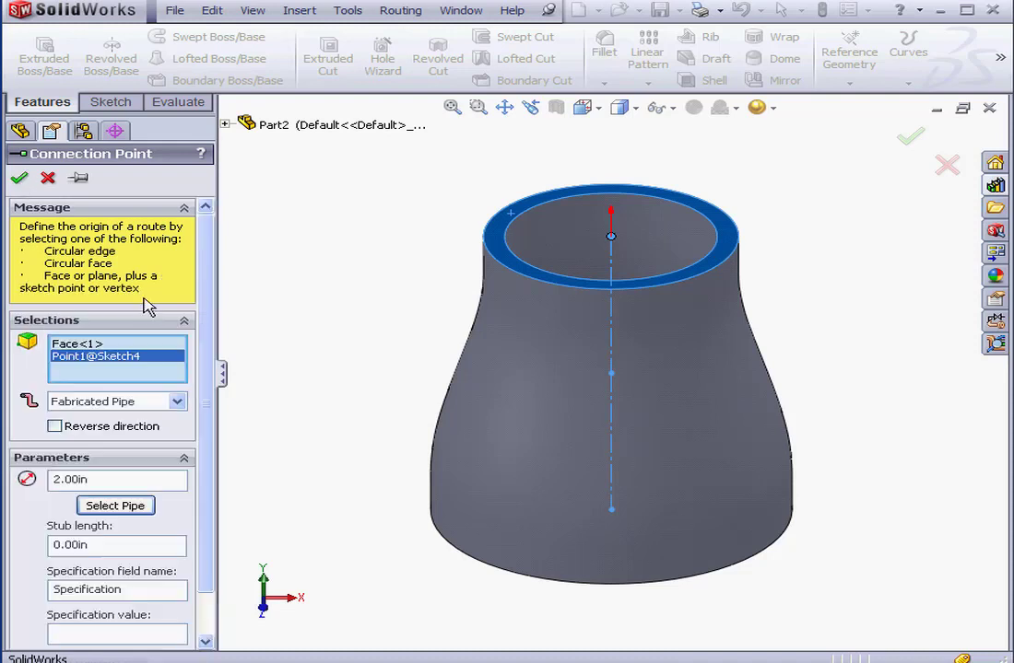
pyautogui.click(116, 550)
pyautogui.click(19, 177)
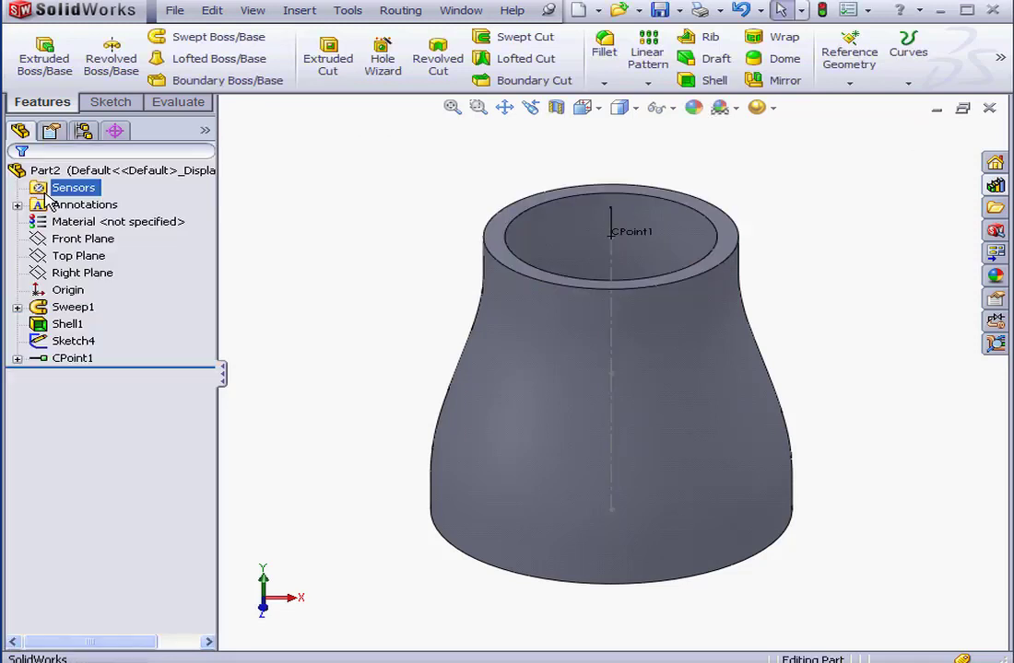
pyautogui.moveTo(604, 484); pyautogui.dragTo(600, 377, button='middle')
# Start a second connection point on the bottom ring face and Point2
pyautogui.click(403, 13)
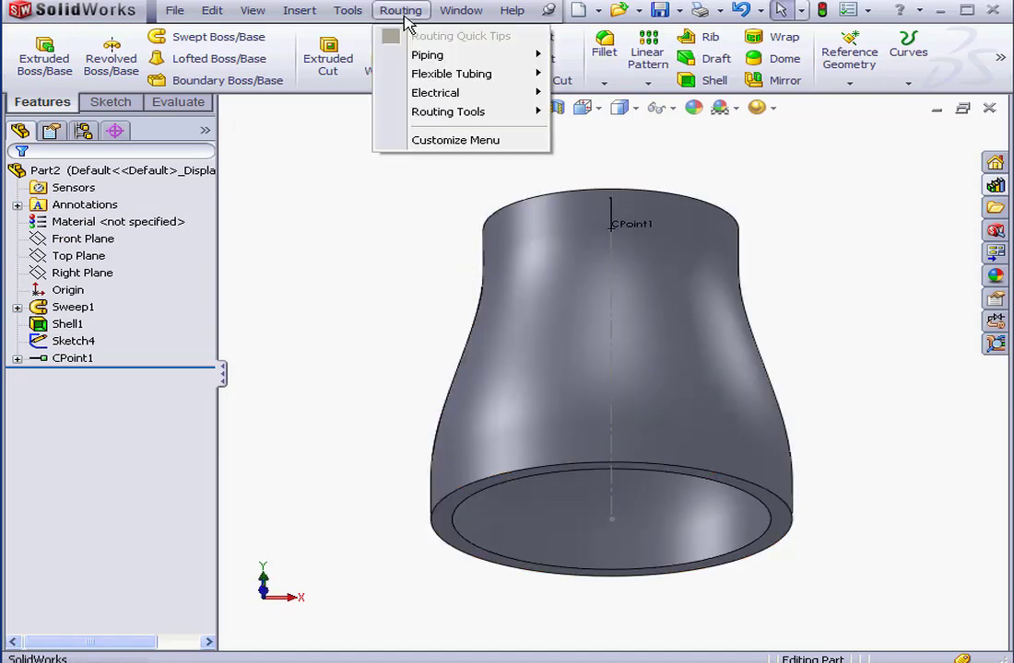
pyautogui.moveTo(452, 111)
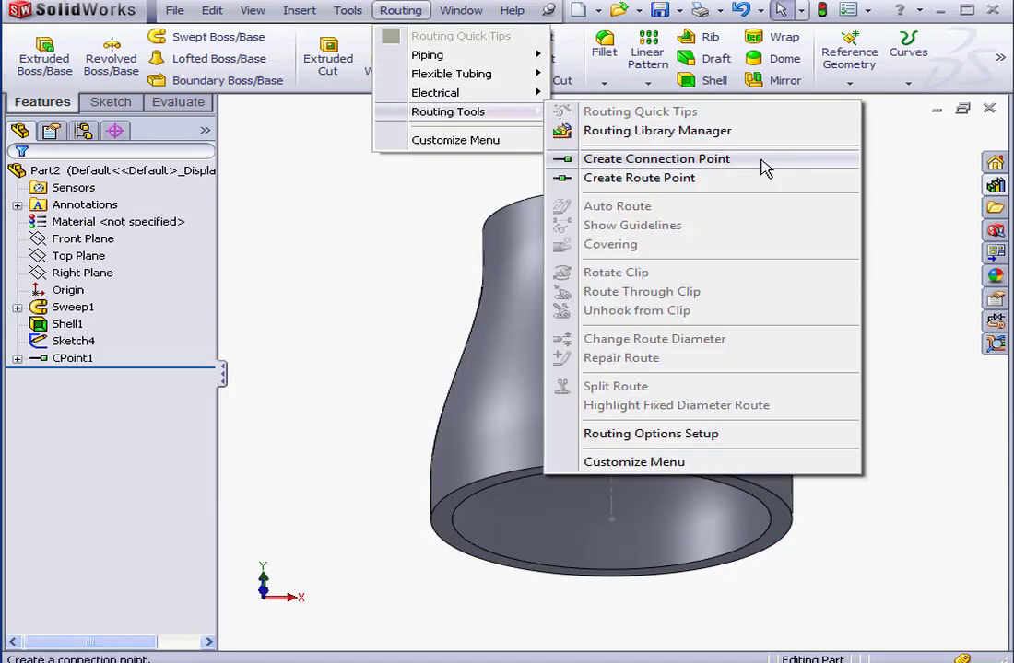
pyautogui.click(764, 166)
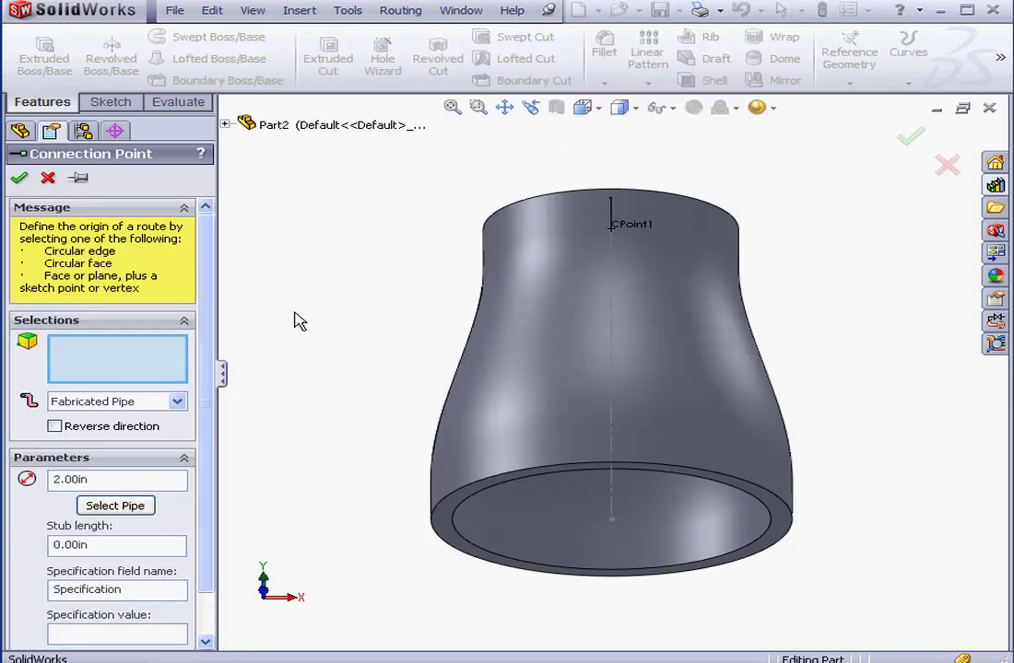
pyautogui.click(779, 536)
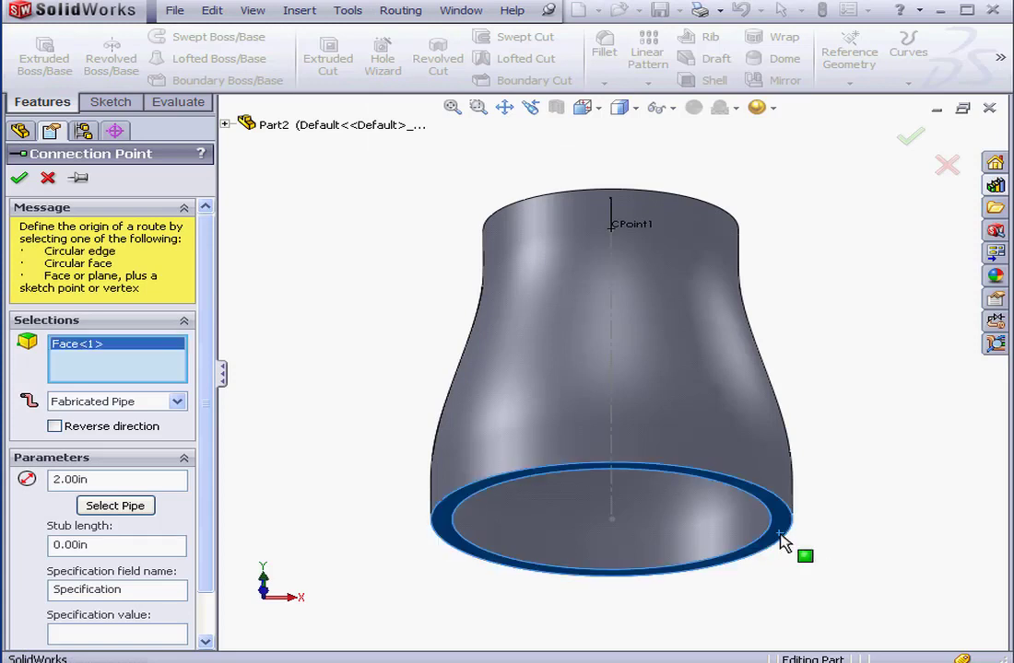
pyautogui.click(611, 520)
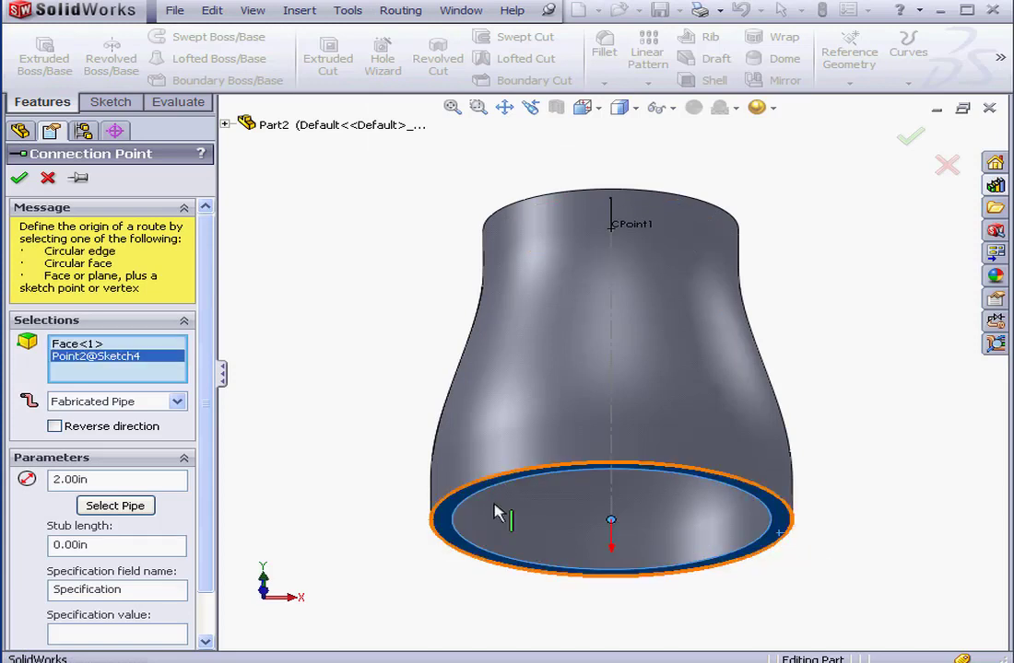
# Assign CPoint2 the 3 in pipe configuration with Fabricated Pipe as the route type
pyautogui.click(140, 509)
pyautogui.click(191, 387)
pyautogui.click(147, 411)
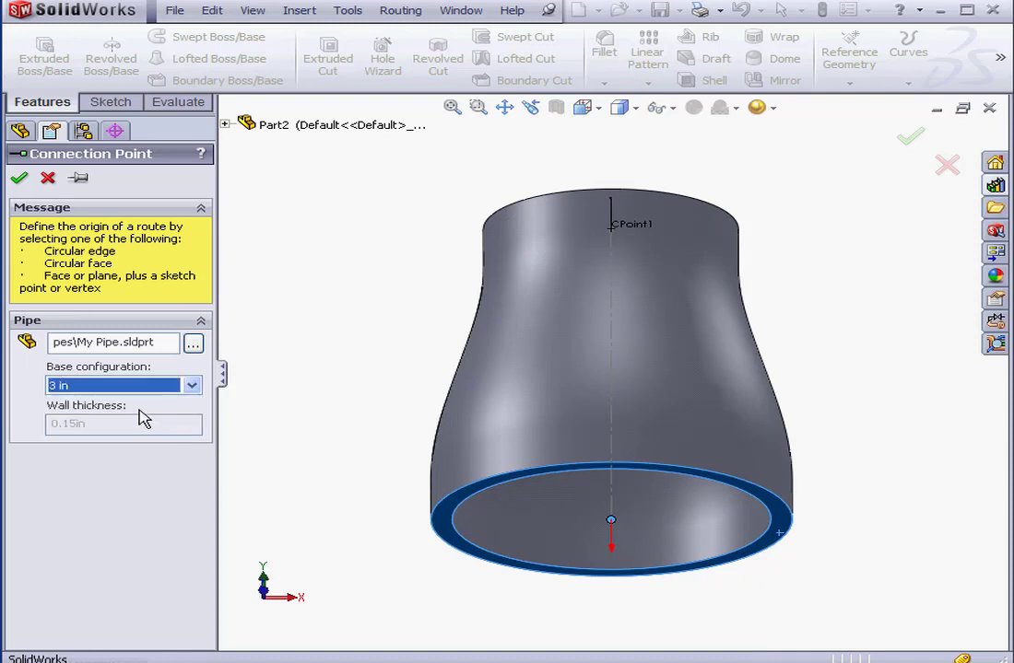
pyautogui.click(19, 178)
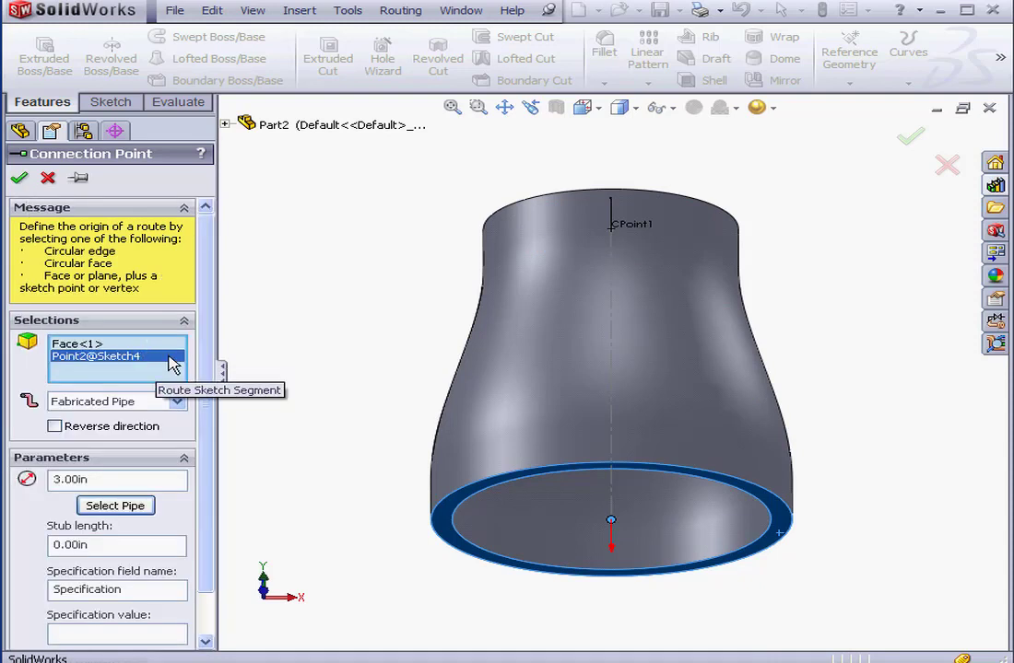
pyautogui.click(178, 402)
pyautogui.click(116, 429)
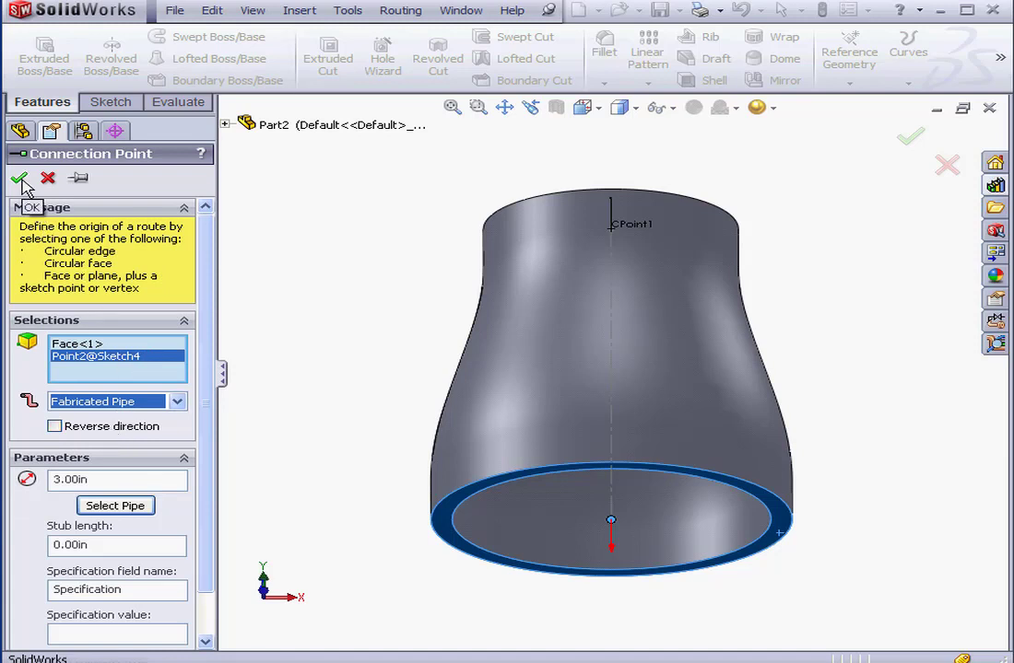
pyautogui.click(88, 545)
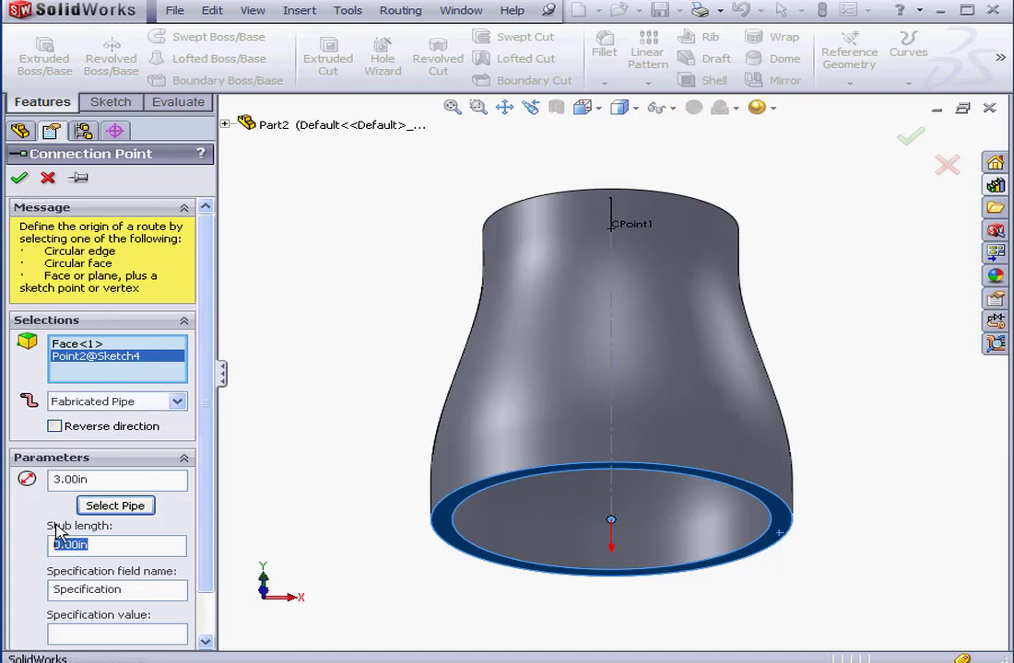
pyautogui.click(19, 178)
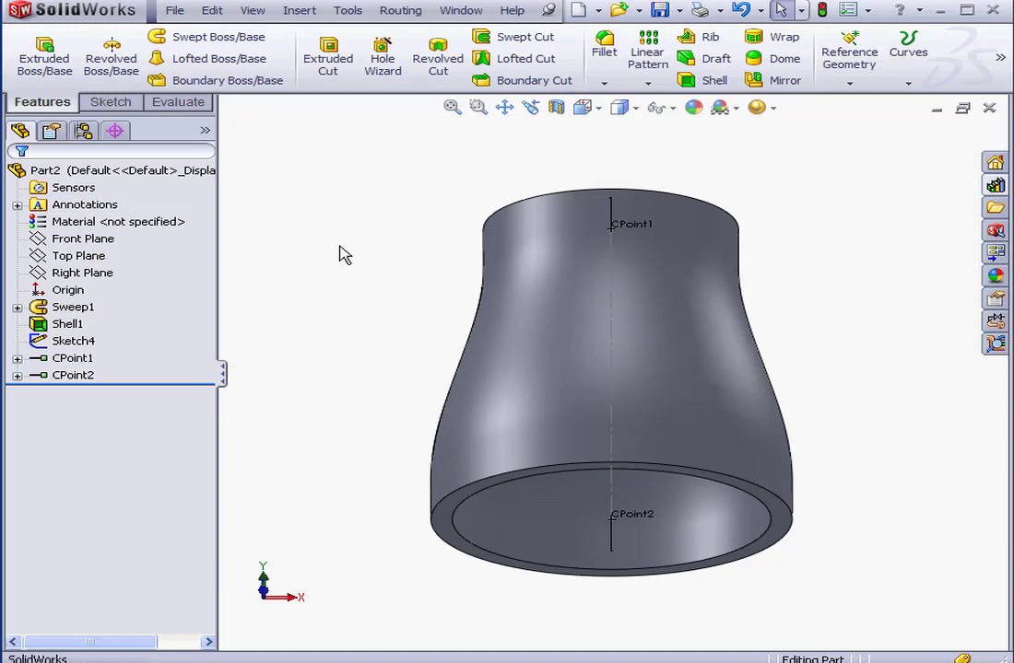
# Create route point RPoint1 at the centre sketch point midway along the reducer's axis
pyautogui.moveTo(569, 305); pyautogui.dragTo(660, 406, button='middle')
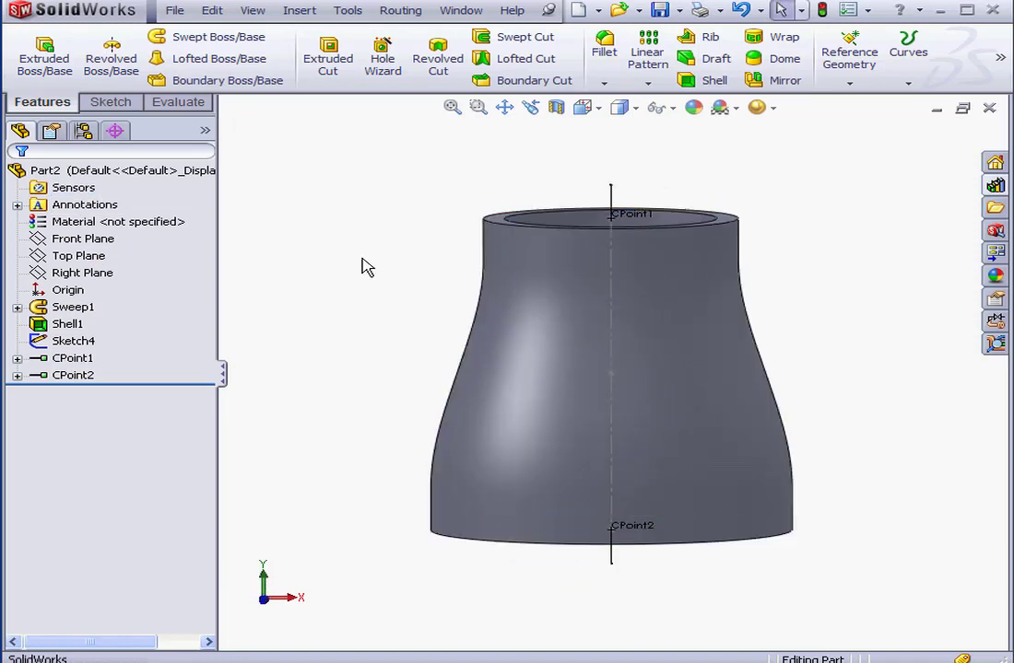
pyautogui.click(414, 10)
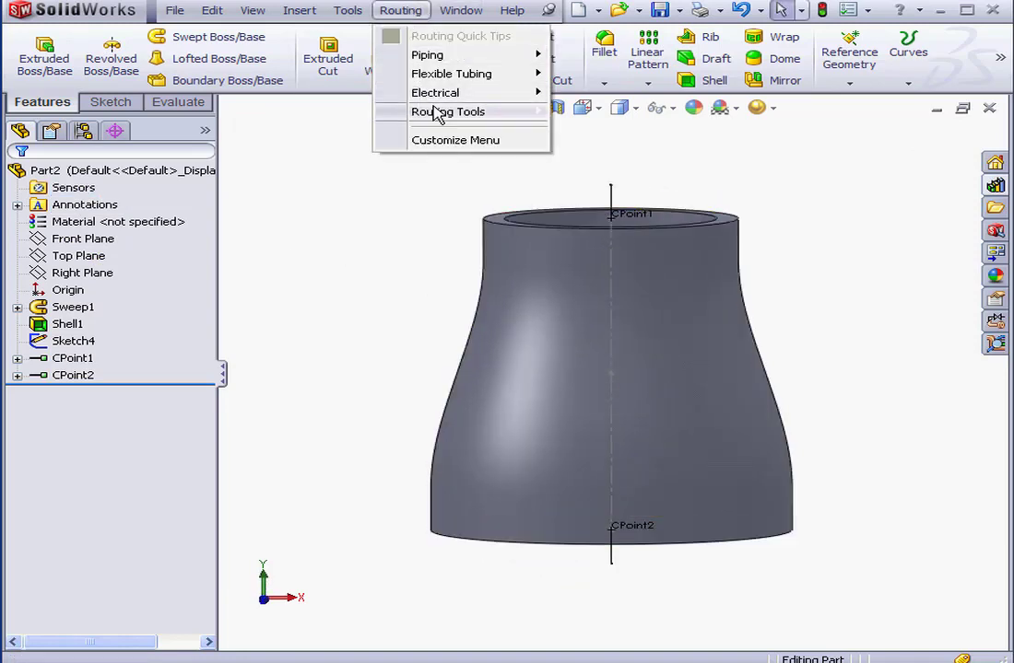
pyautogui.moveTo(429, 111)
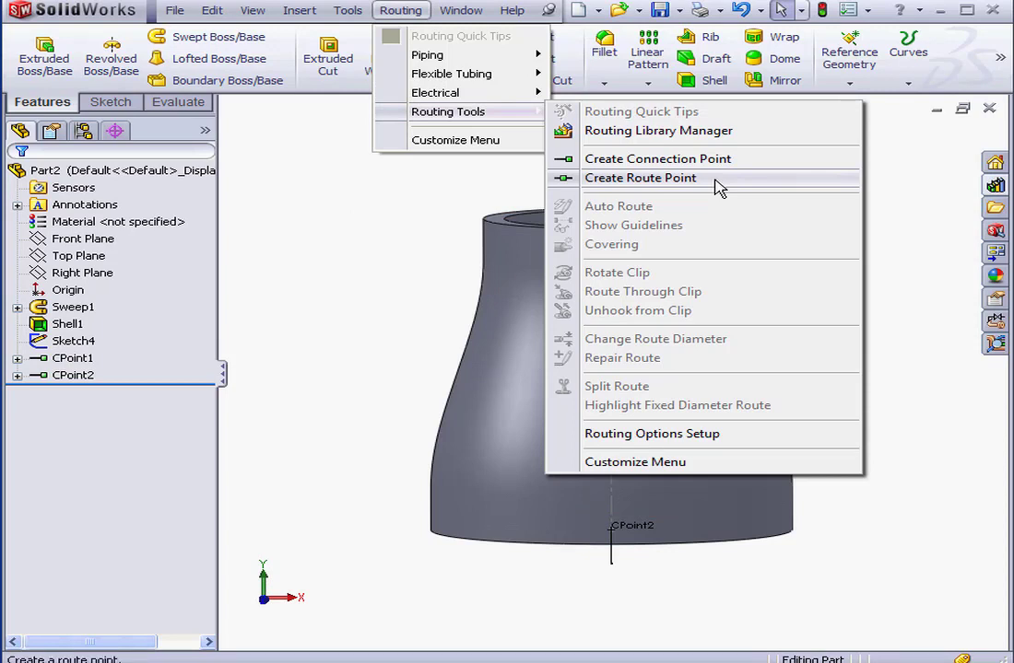
pyautogui.click(719, 179)
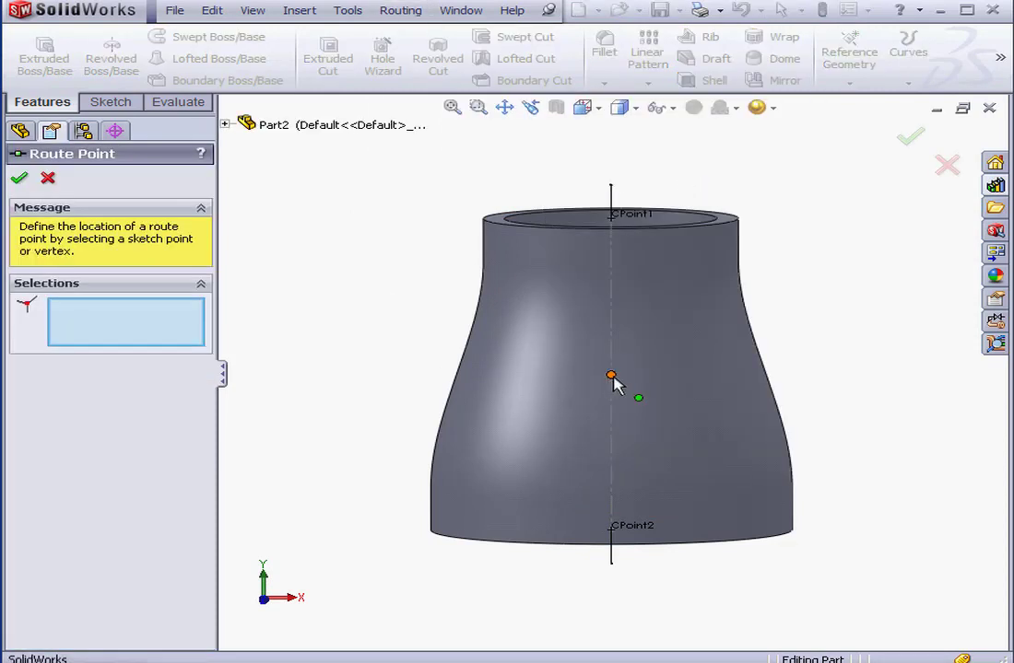
pyautogui.click(611, 375)
pyautogui.click(20, 180)
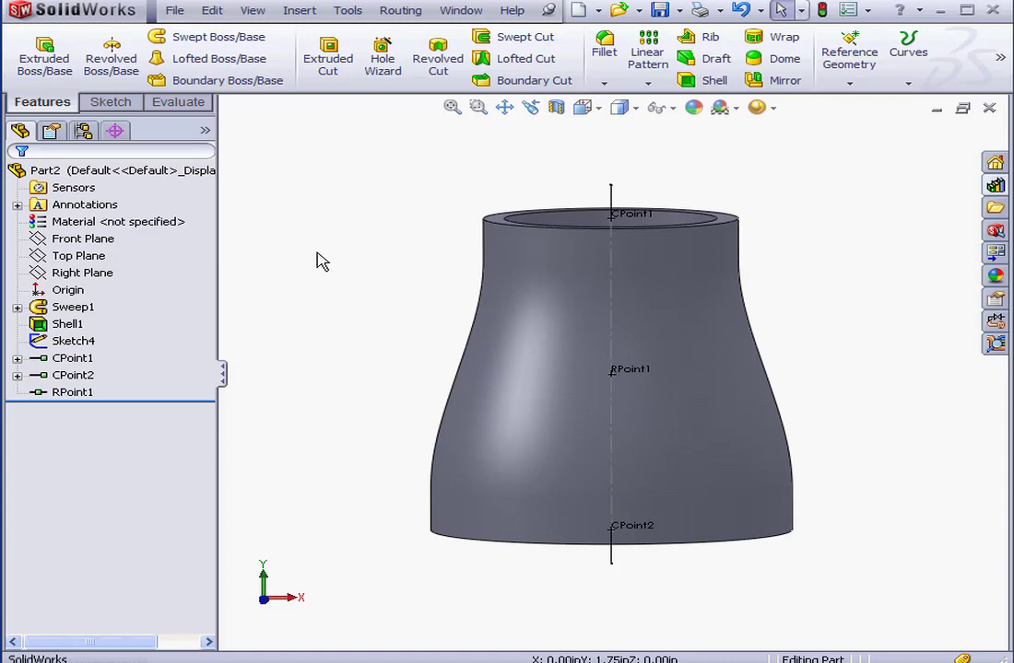
# Apply a magenta colour appearance to the whole Part2 body
pyautogui.rightClick(94, 172)
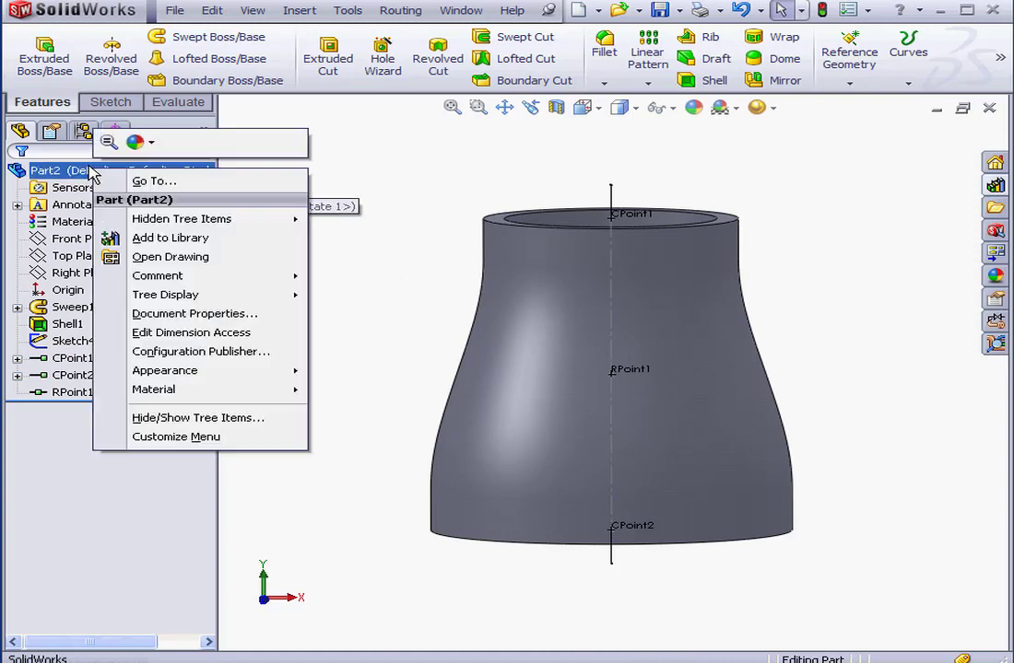
pyautogui.click(149, 144)
pyautogui.click(140, 177)
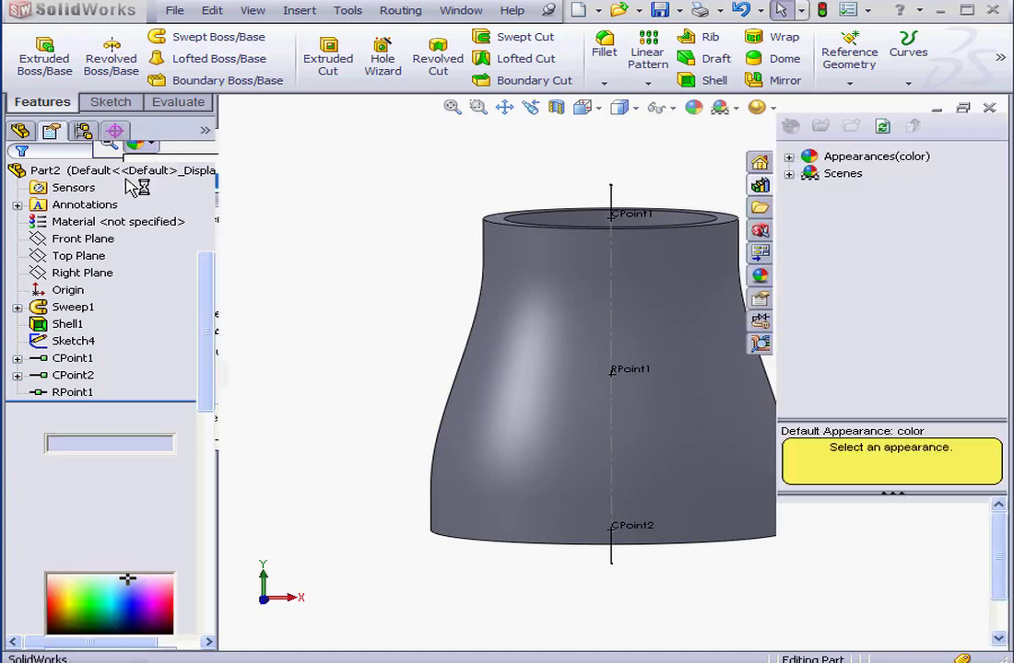
pyautogui.click(148, 527)
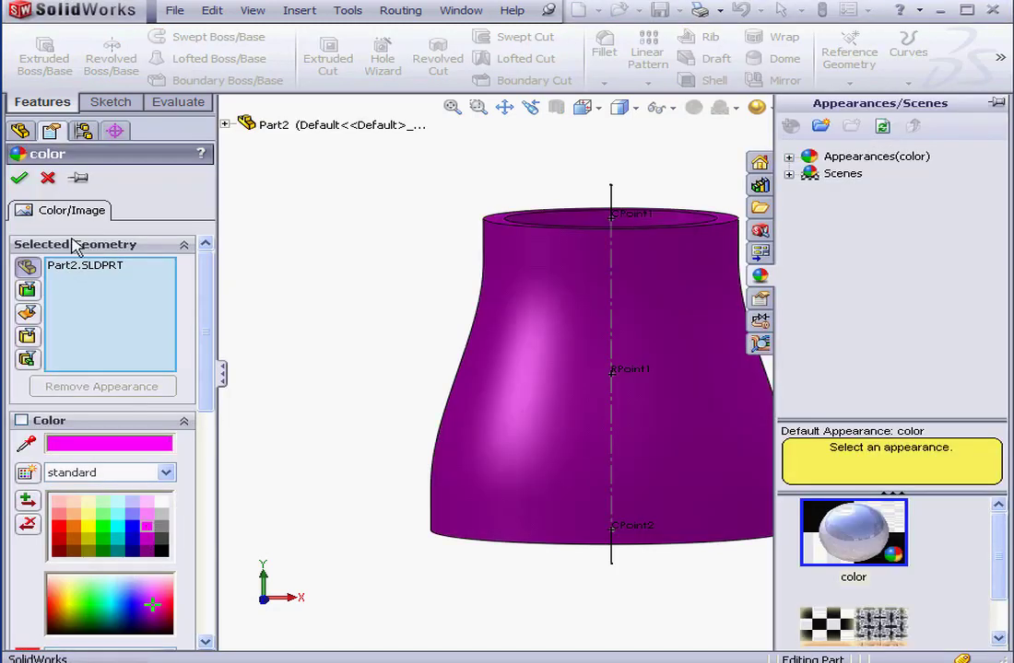
pyautogui.click(19, 178)
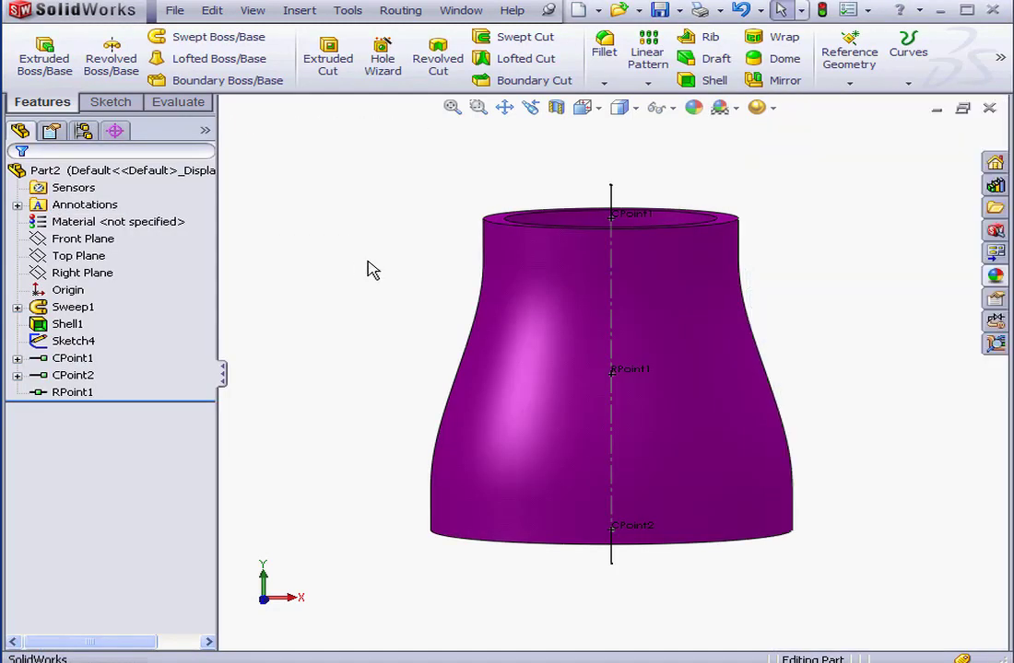
# Insert an auto-created design table into the part
pyautogui.click(302, 13)
pyautogui.moveTo(378, 510)
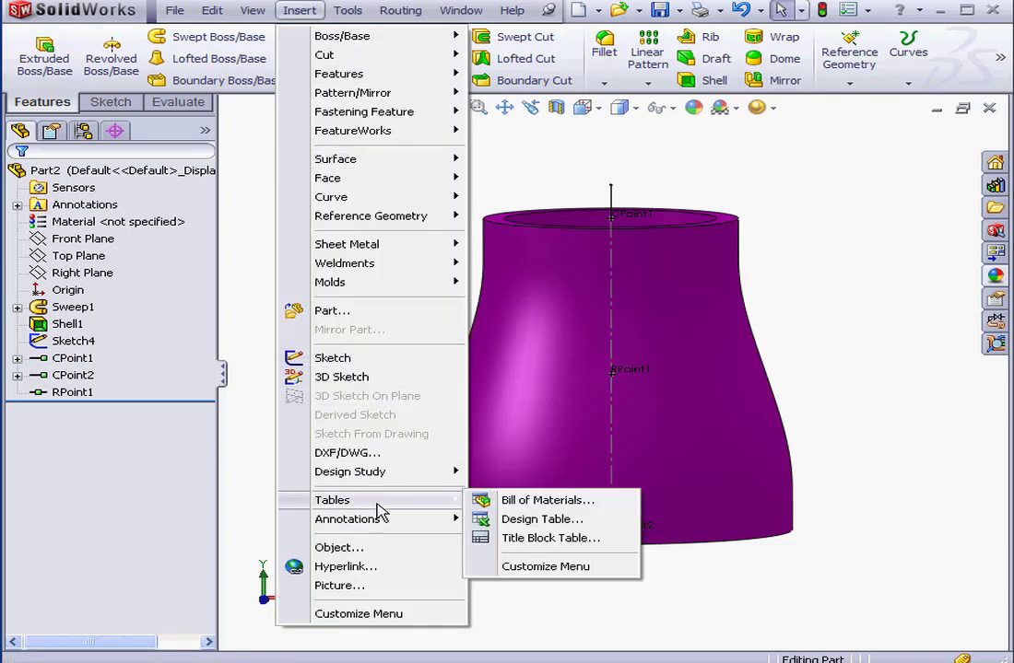
pyautogui.click(509, 518)
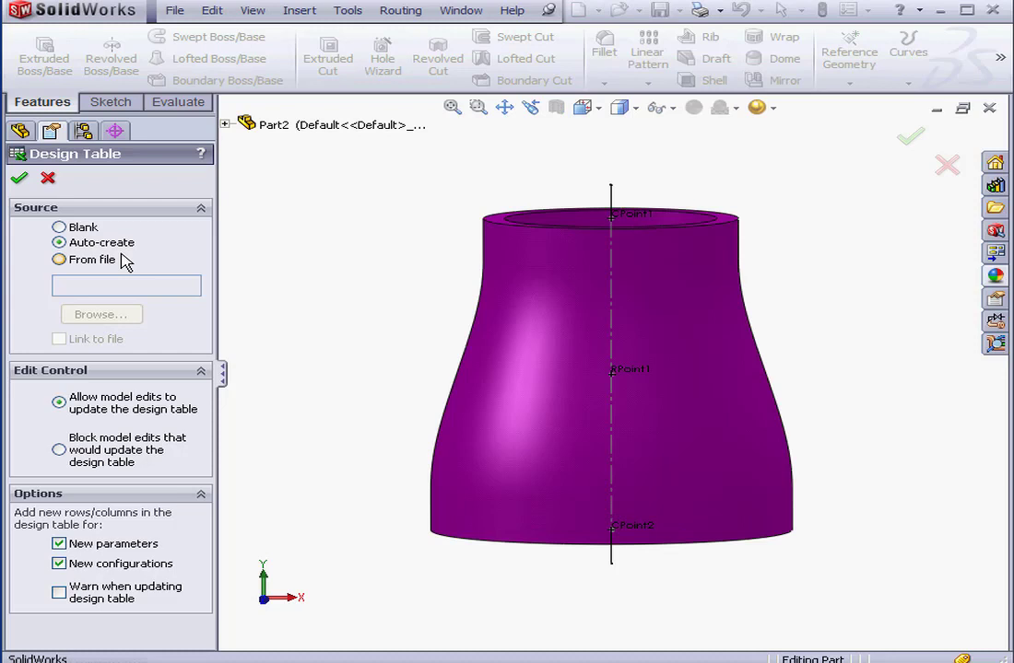
pyautogui.click(19, 178)
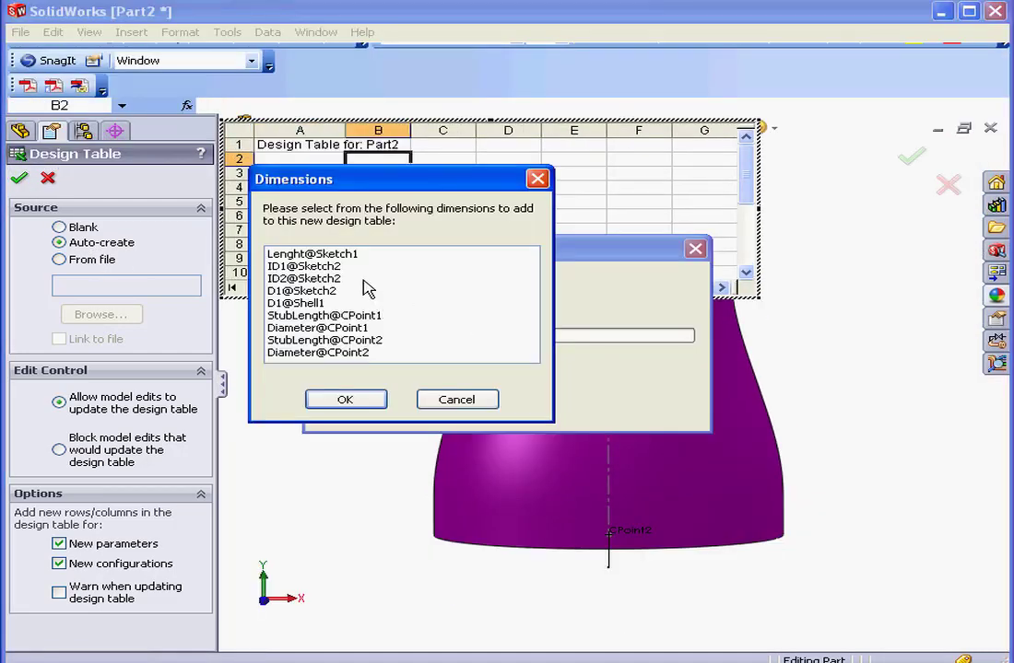
# Include Lenght@Sketch1, ID1, ID2, Diameter@CPoint1 and Diameter@CPoint2 in the design table
pyautogui.click(351, 257)
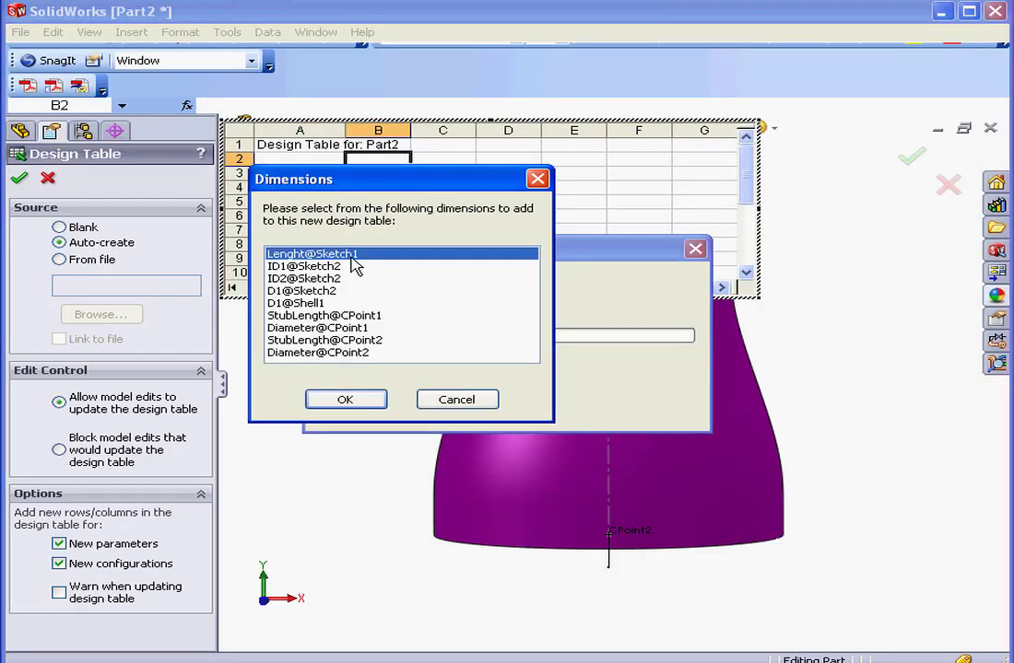
pyautogui.keyDown('shift'); pyautogui.click(329, 266); pyautogui.keyUp('shift')
pyautogui.keyDown('shift'); pyautogui.click(329, 280); pyautogui.keyUp('shift')
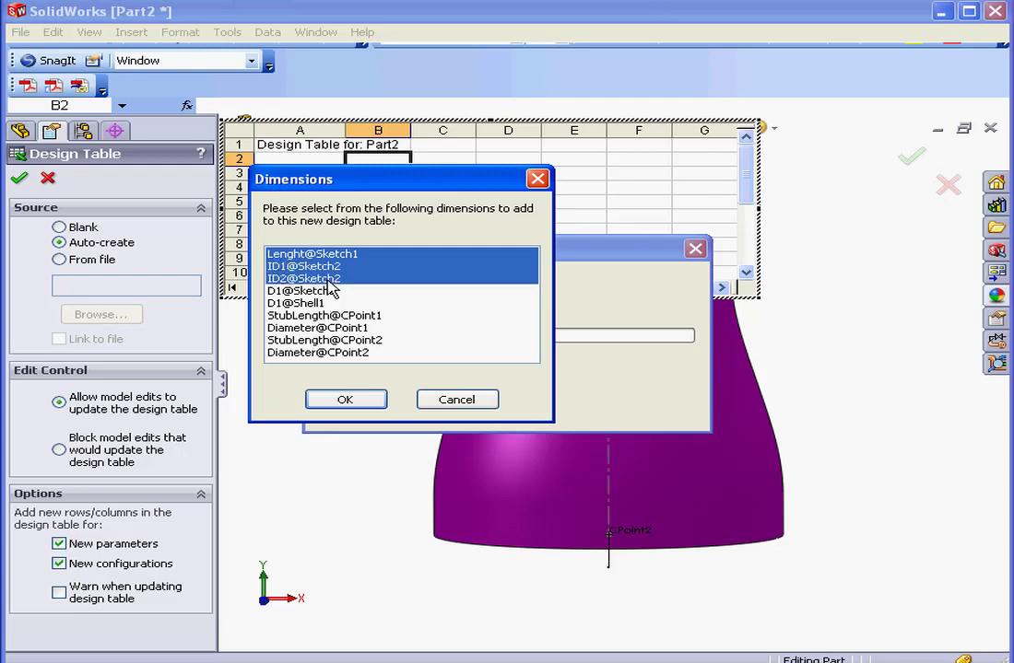
pyautogui.keyDown('ctrl'); pyautogui.click(354, 328); pyautogui.keyUp('ctrl')
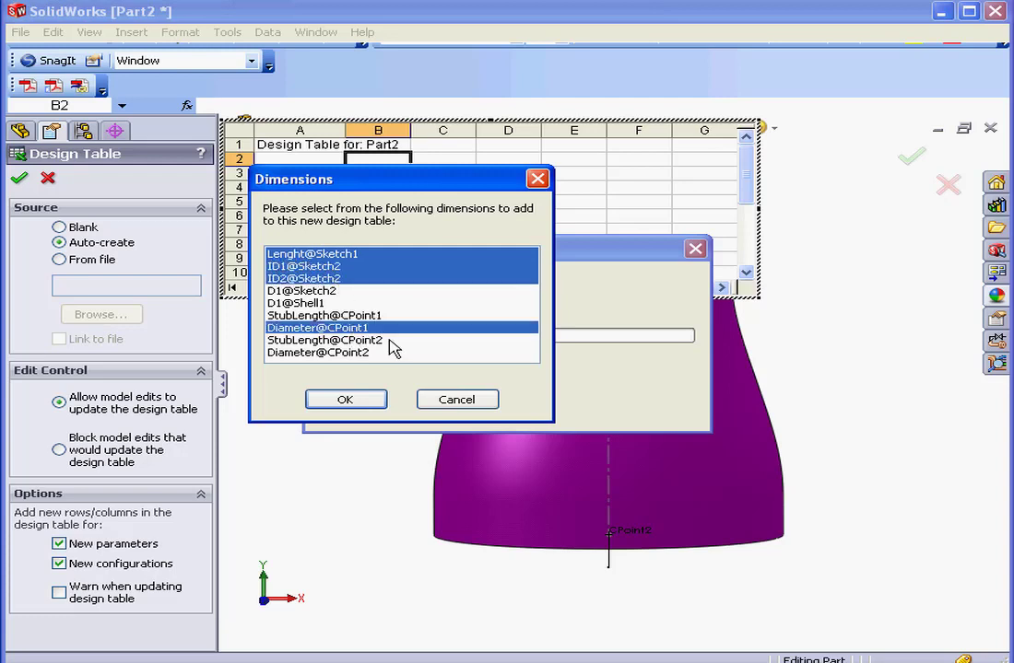
pyautogui.keyDown('ctrl'); pyautogui.click(353, 353); pyautogui.keyUp('ctrl')
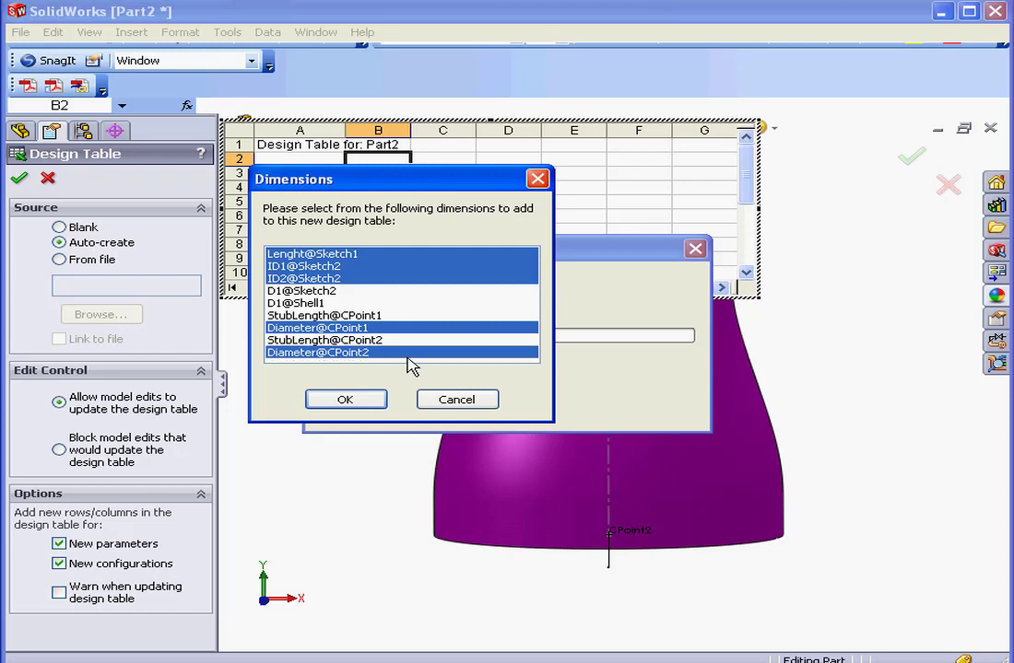
pyautogui.click(374, 406)
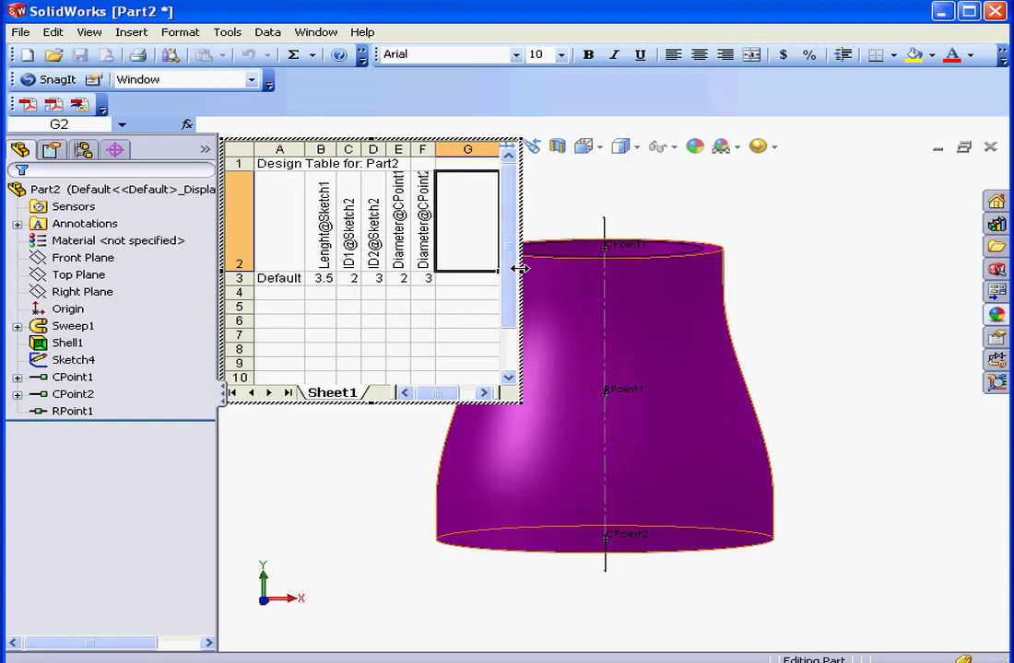
# Enlarge the design table and rename the Default configuration to 2x3x3.5
pyautogui.moveTo(518, 265); pyautogui.dragTo(779, 282)
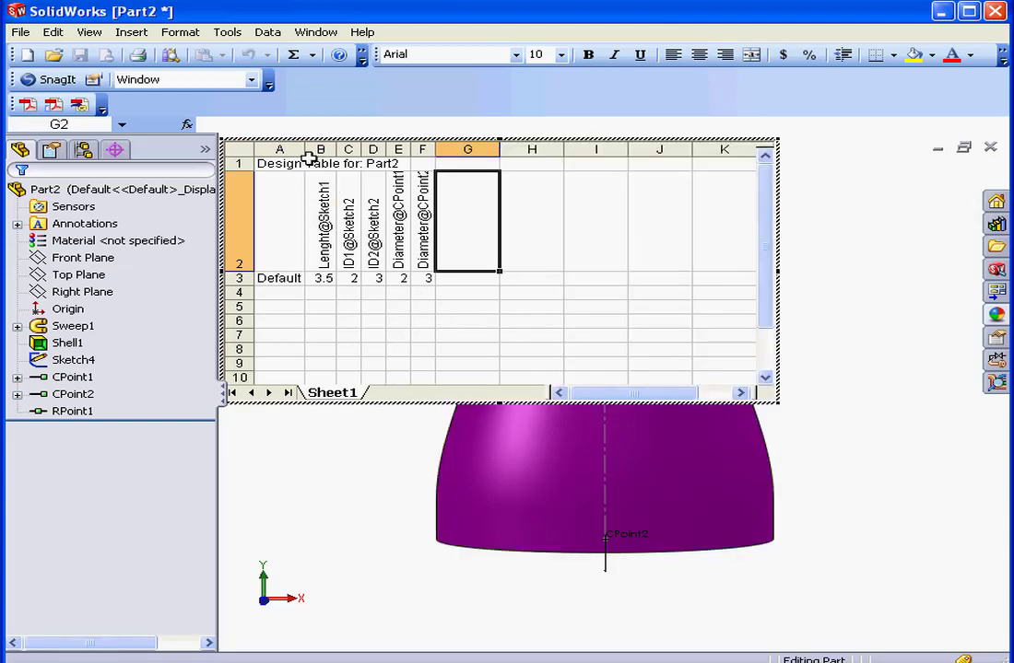
pyautogui.moveTo(305, 149); pyautogui.dragTo(444, 152)
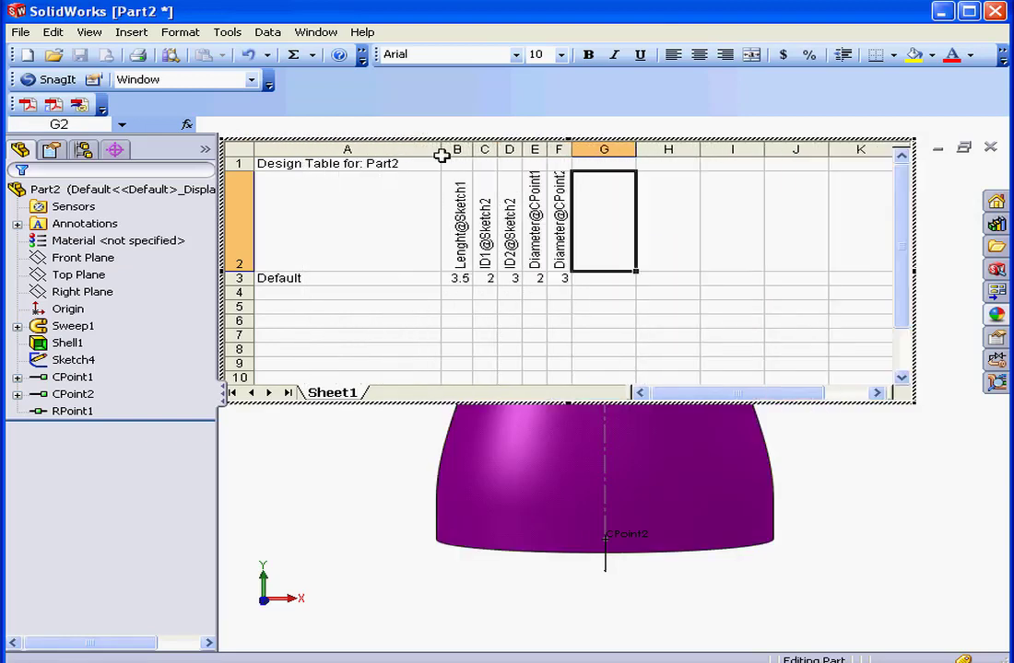
pyautogui.click(317, 277)
pyautogui.moveTo(324, 278); pyautogui.dragTo(219, 278)
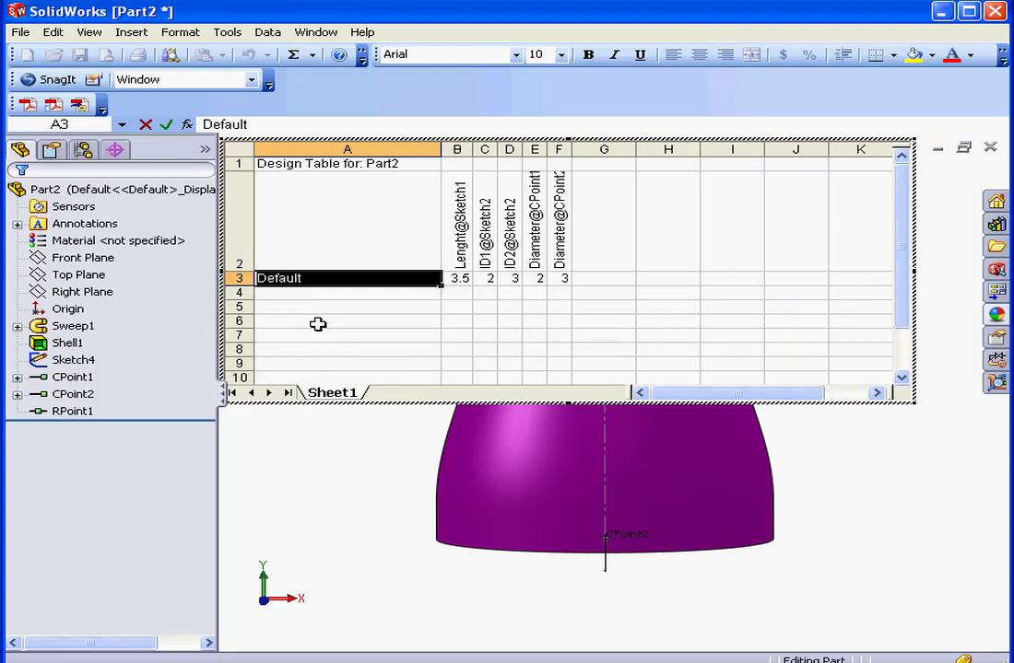
pyautogui.write('2x3x3.5')
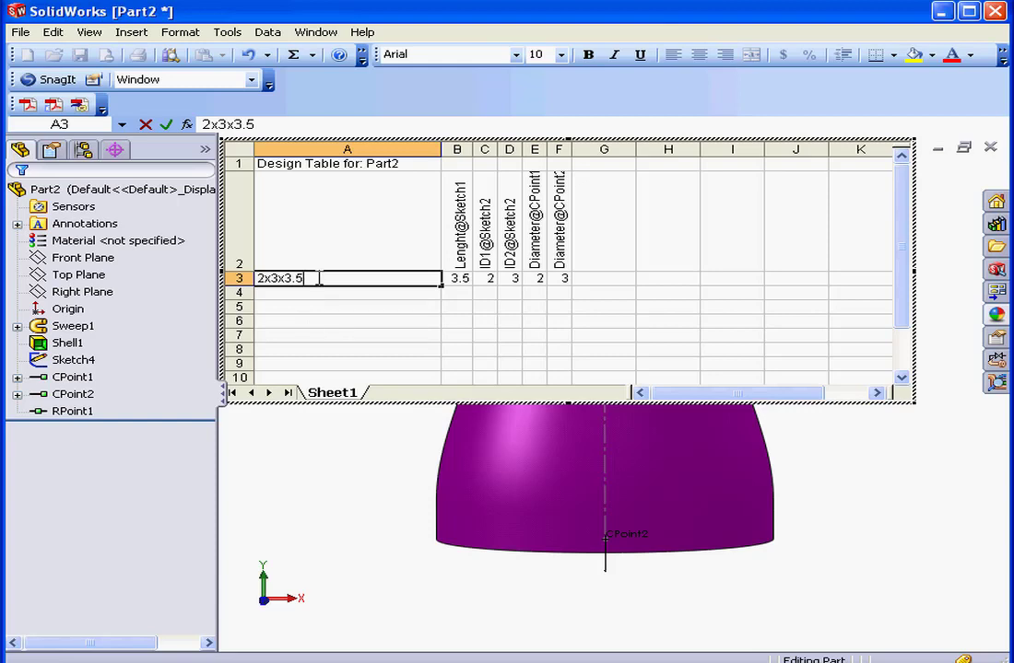
# Copy row 3 into row 4 as configuration 2x3x4.5 with length 4.5
pyautogui.moveTo(560, 279); pyautogui.dragTo(347, 278)
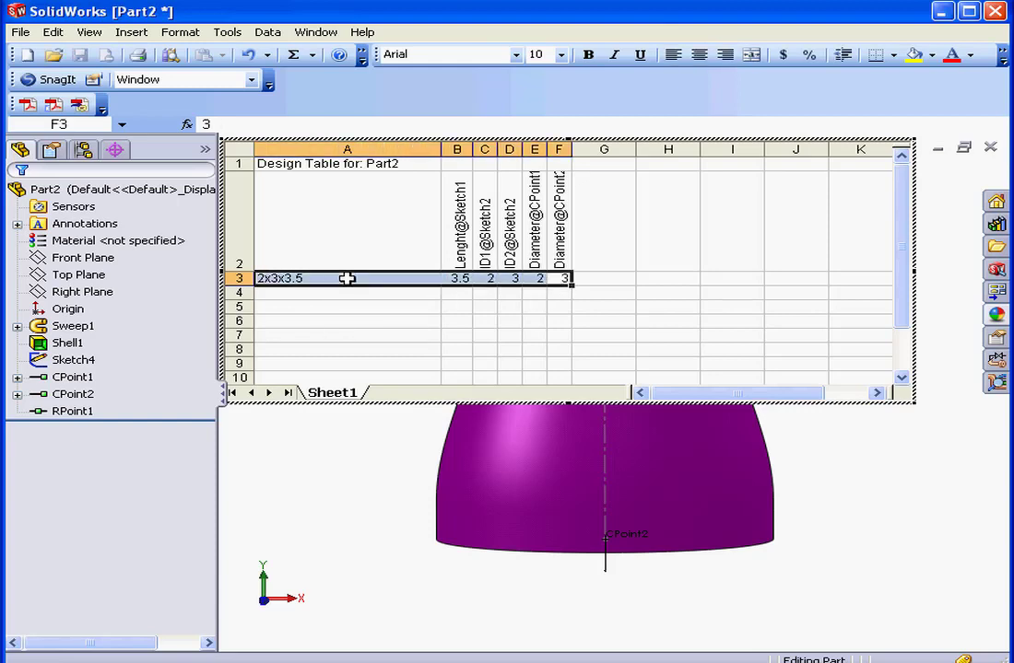
pyautogui.rightClick(346, 279)
pyautogui.click(406, 311)
pyautogui.rightClick(341, 293)
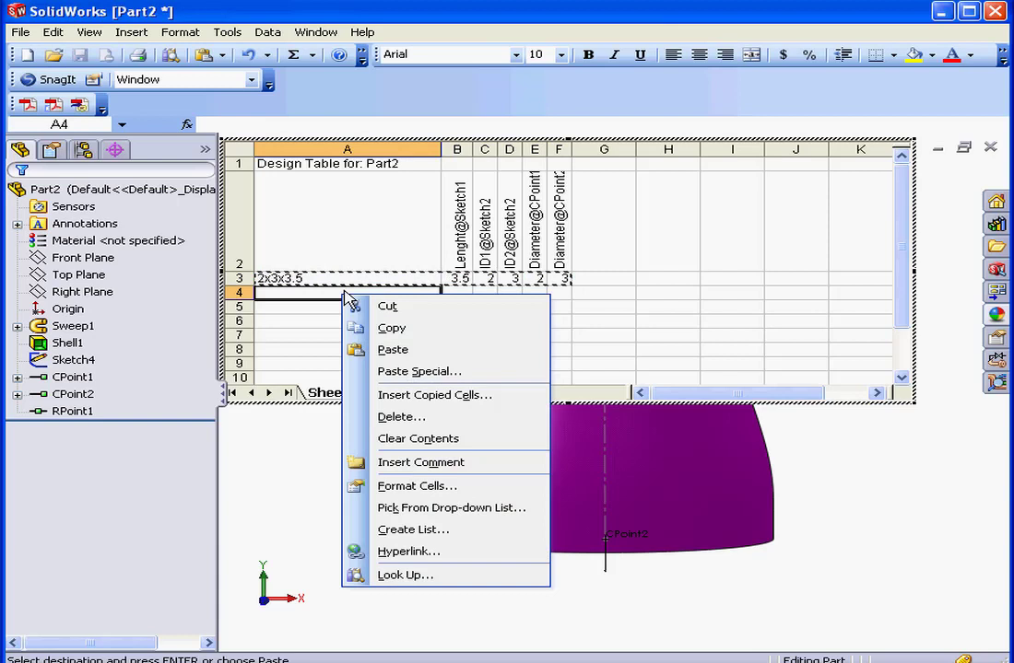
pyautogui.click(413, 348)
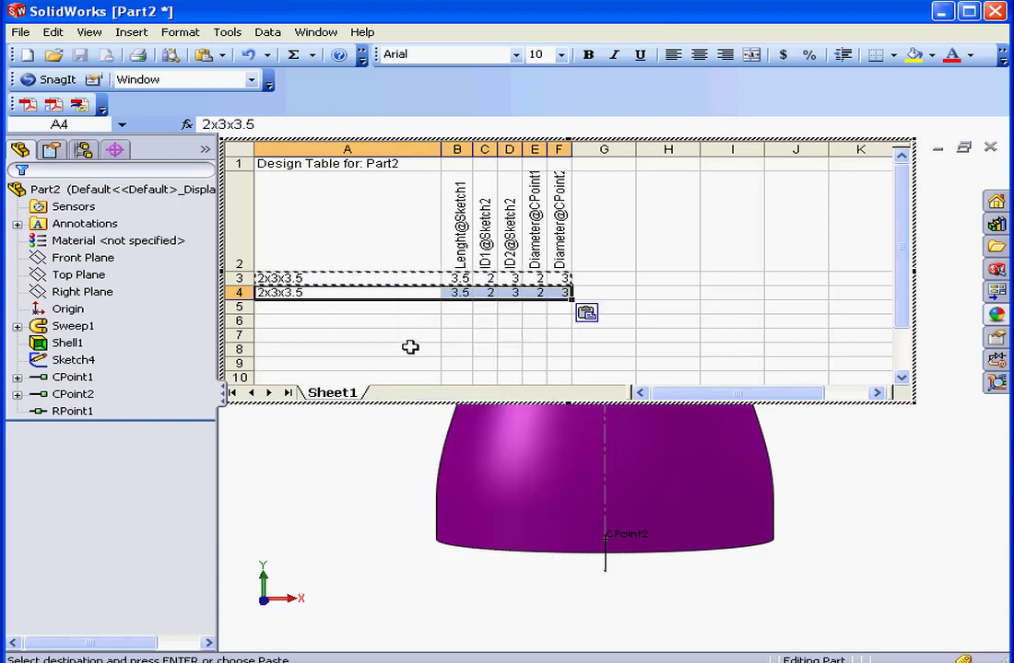
pyautogui.doubleClick(290, 292)
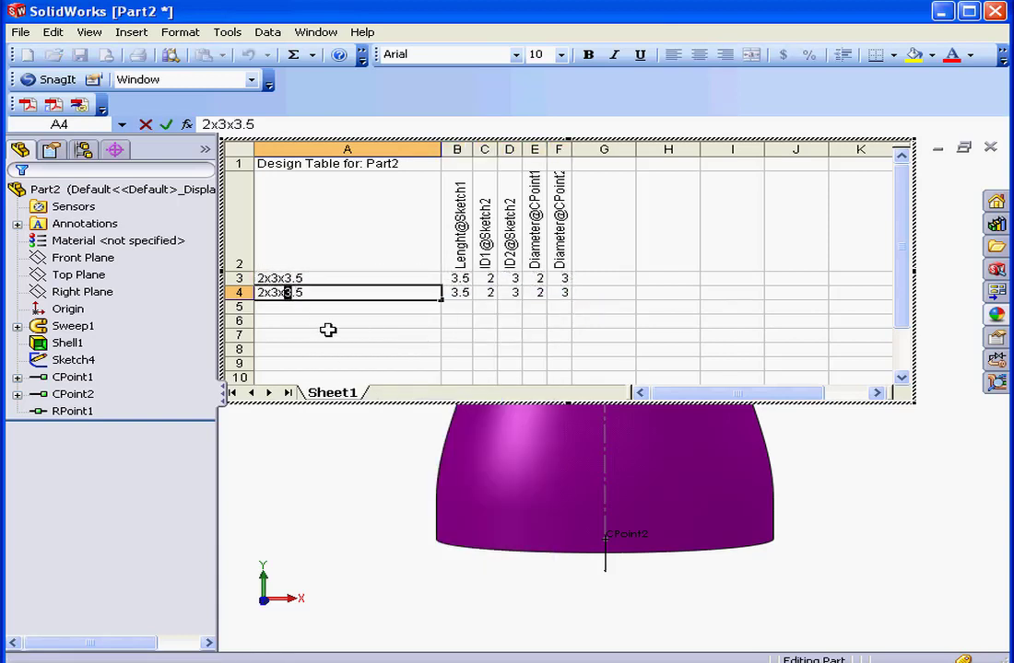
pyautogui.write('4')
pyautogui.doubleClick(460, 293)
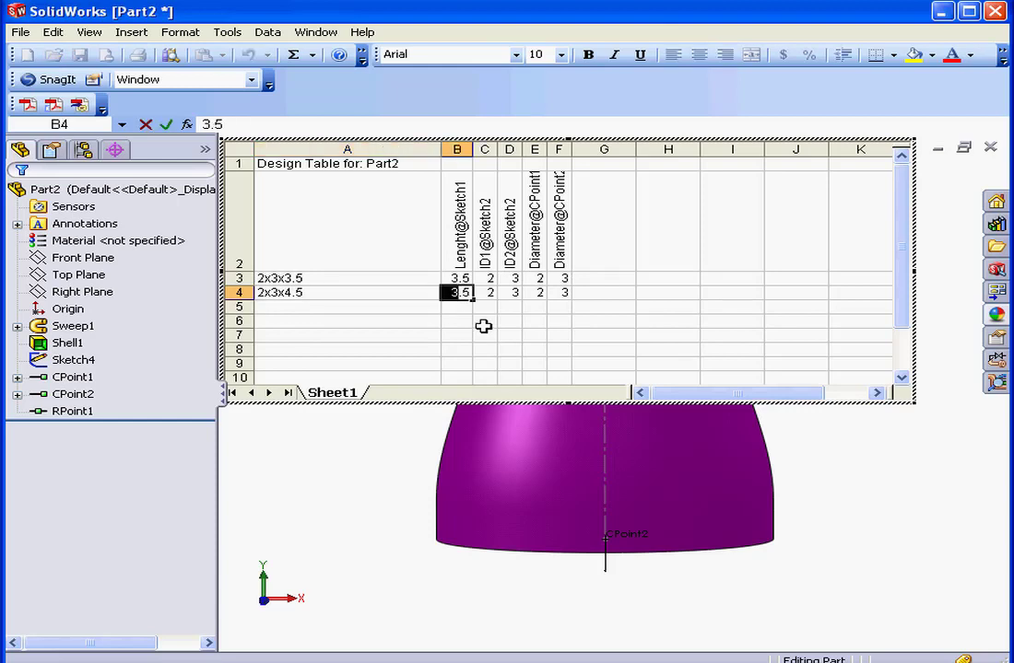
pyautogui.write('4')
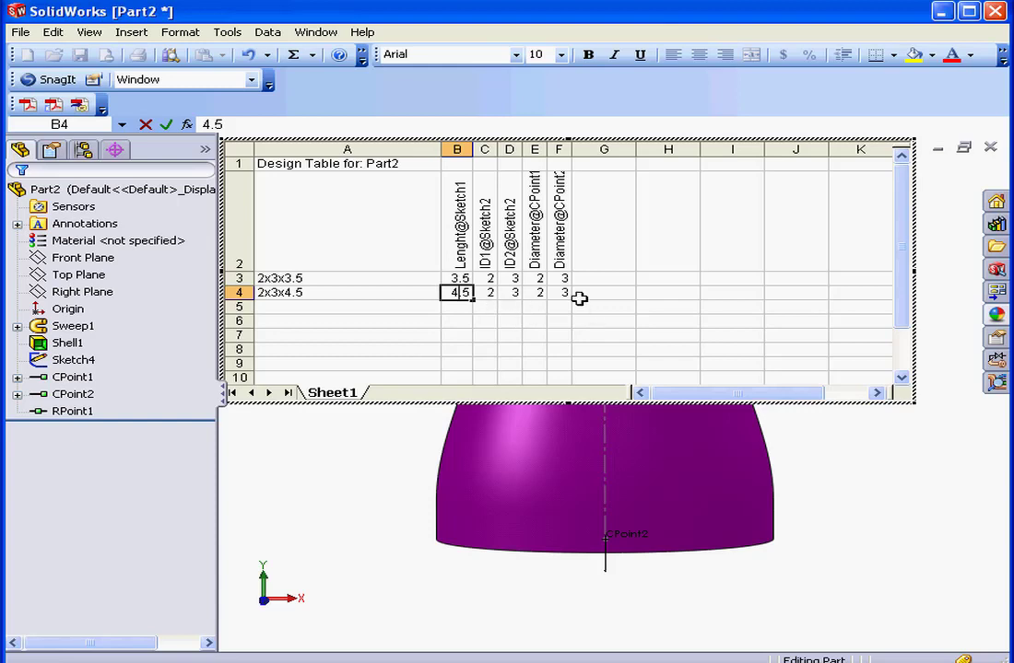
pyautogui.click(386, 461)
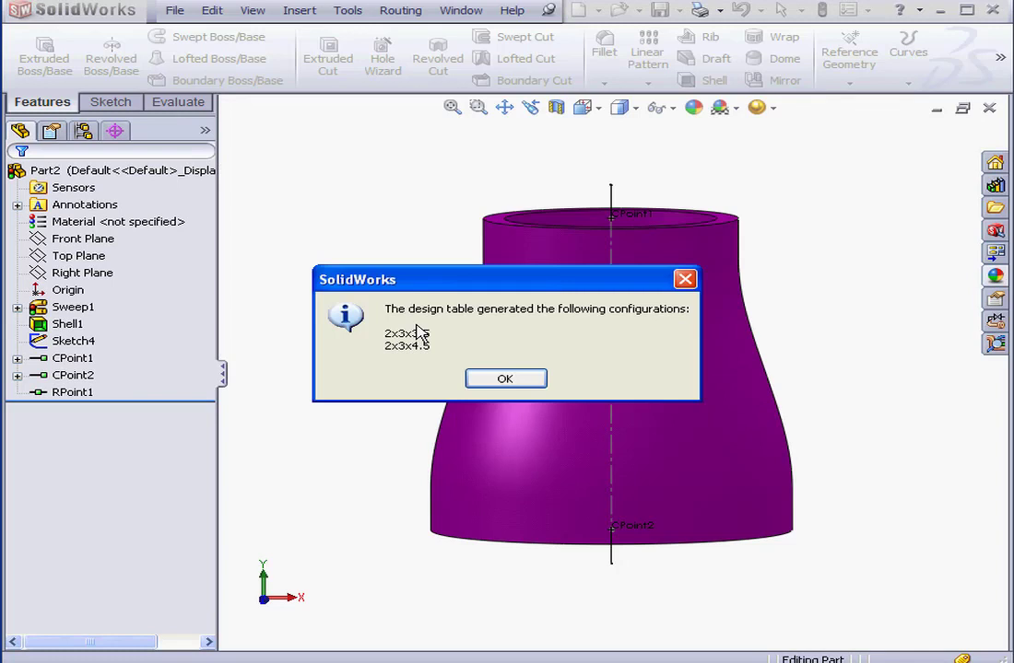
# Activate configuration 2x3x4.5 and delete the Default configuration
pyautogui.click(525, 383)
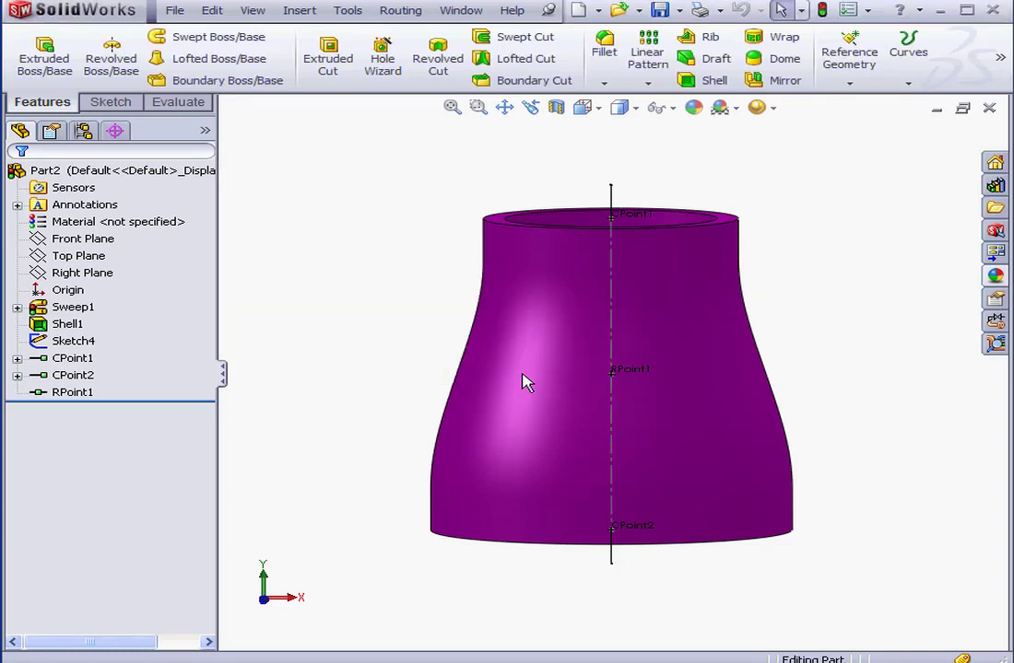
pyautogui.click(83, 130)
pyautogui.doubleClick(102, 222)
pyautogui.click(109, 241)
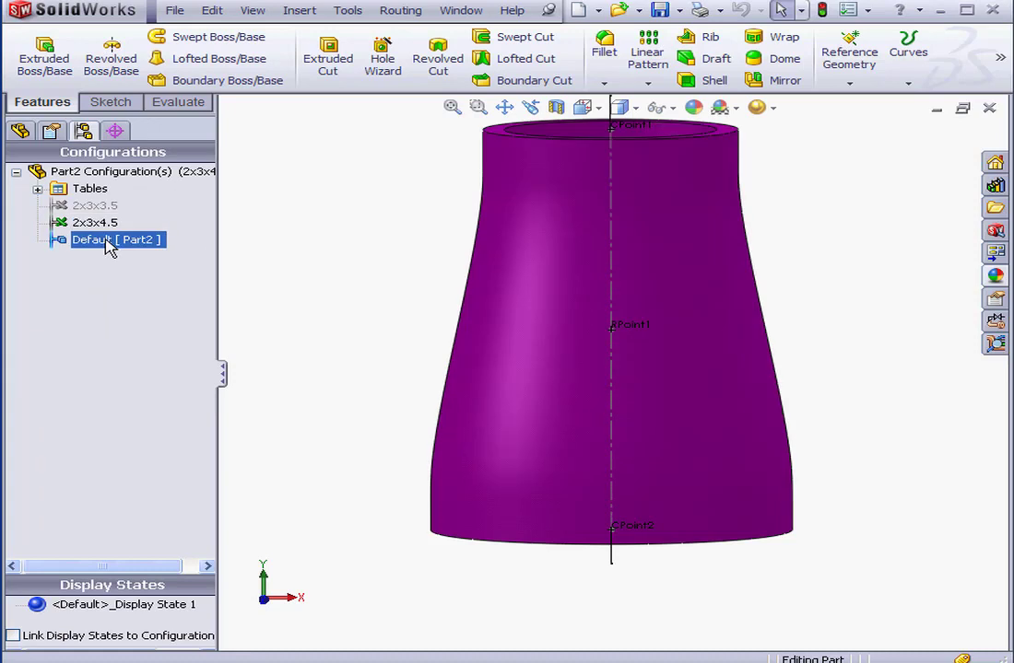
pyautogui.rightClick(109, 241)
pyautogui.click(185, 317)
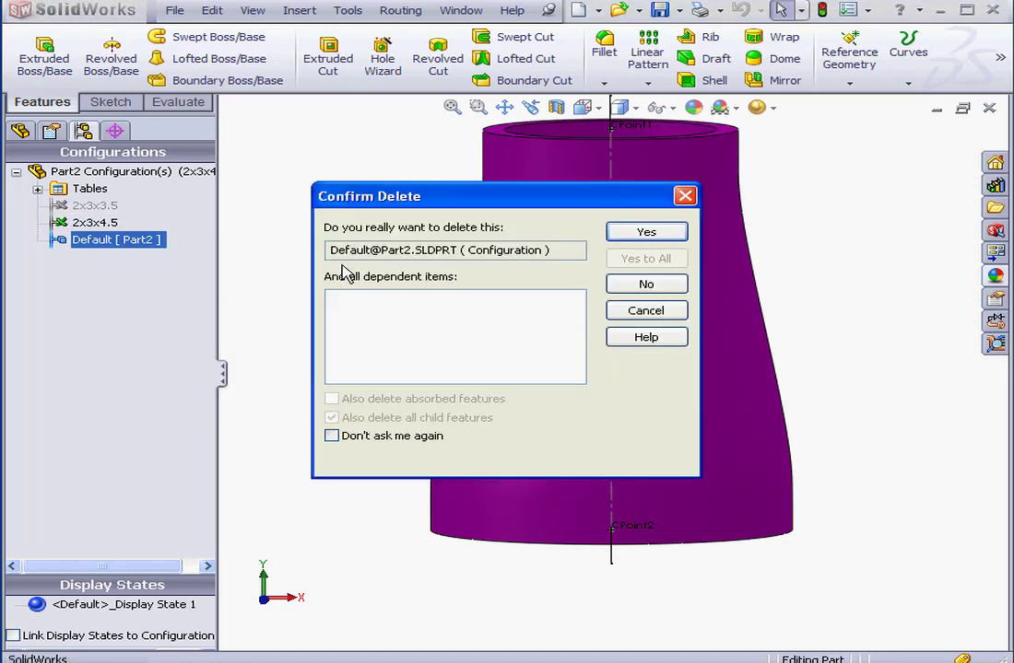
pyautogui.click(648, 233)
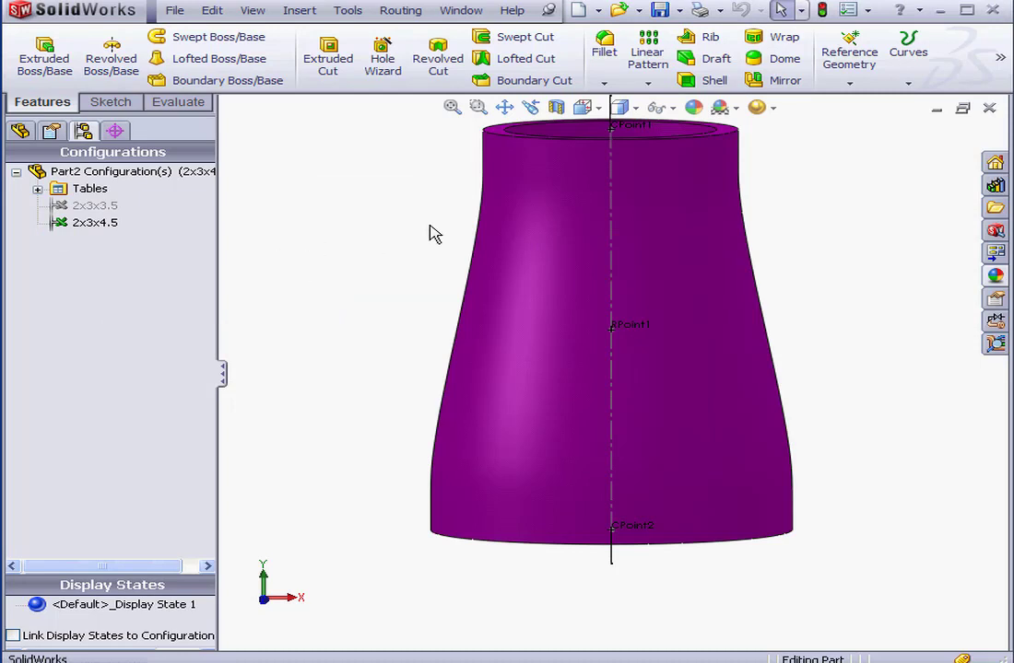
# Save the part as 105
pyautogui.click(659, 11)
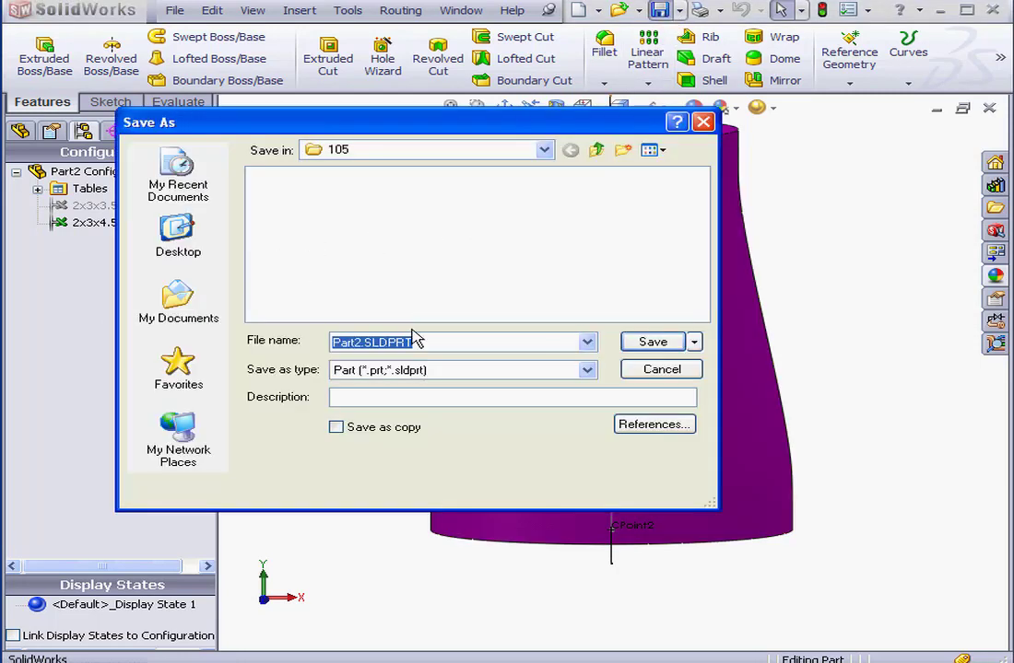
pyautogui.write('10')
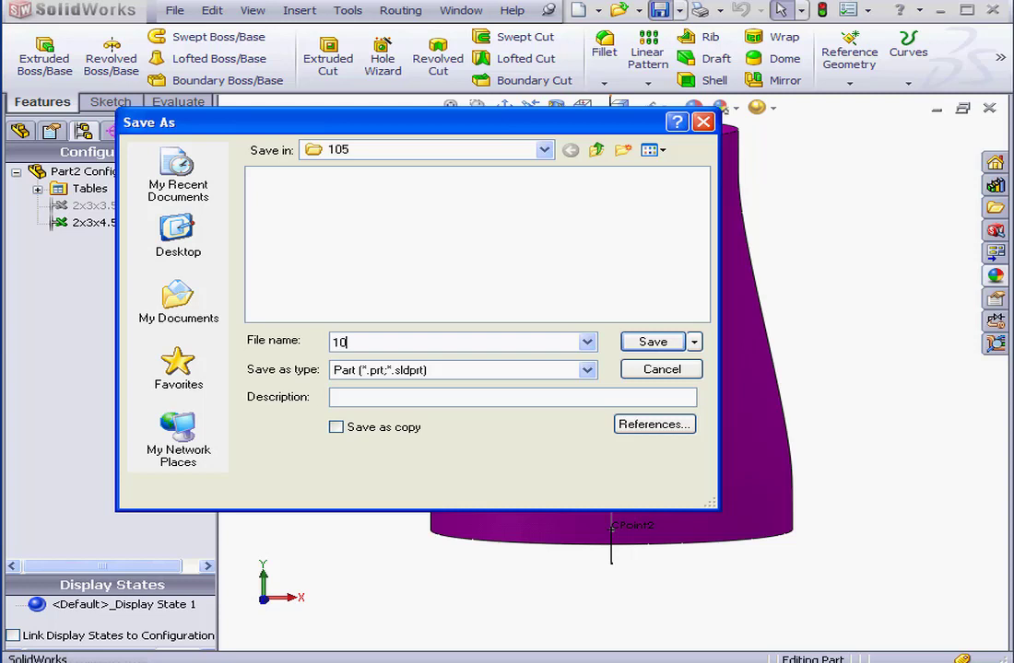
pyautogui.write('5')
pyautogui.click(663, 344)
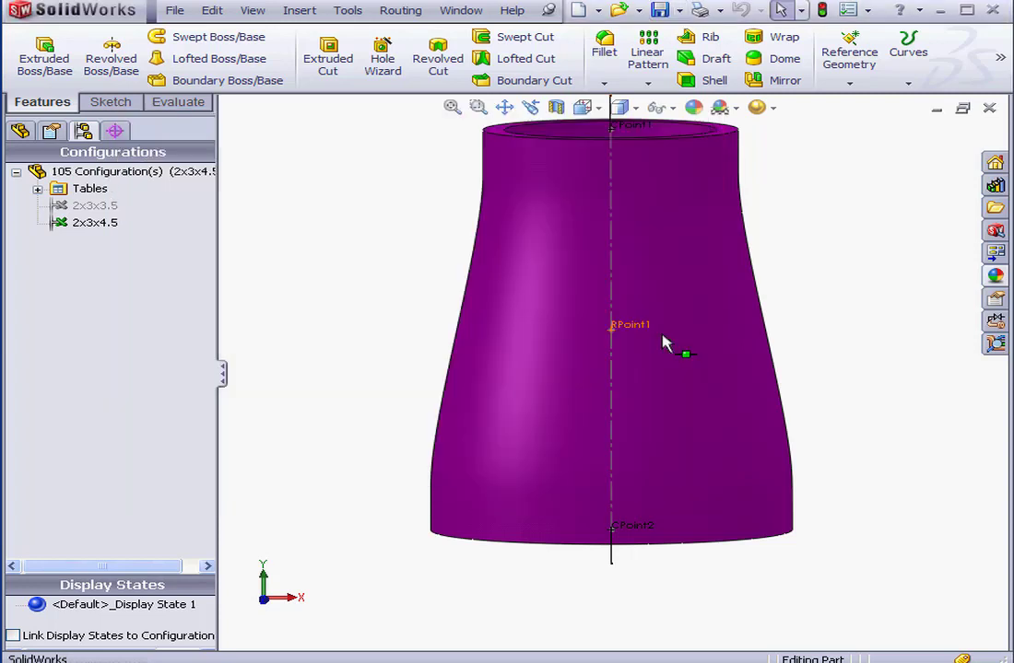
# Browse the Design Library to the routing > piping > reducers folder
pyautogui.click(995, 185)
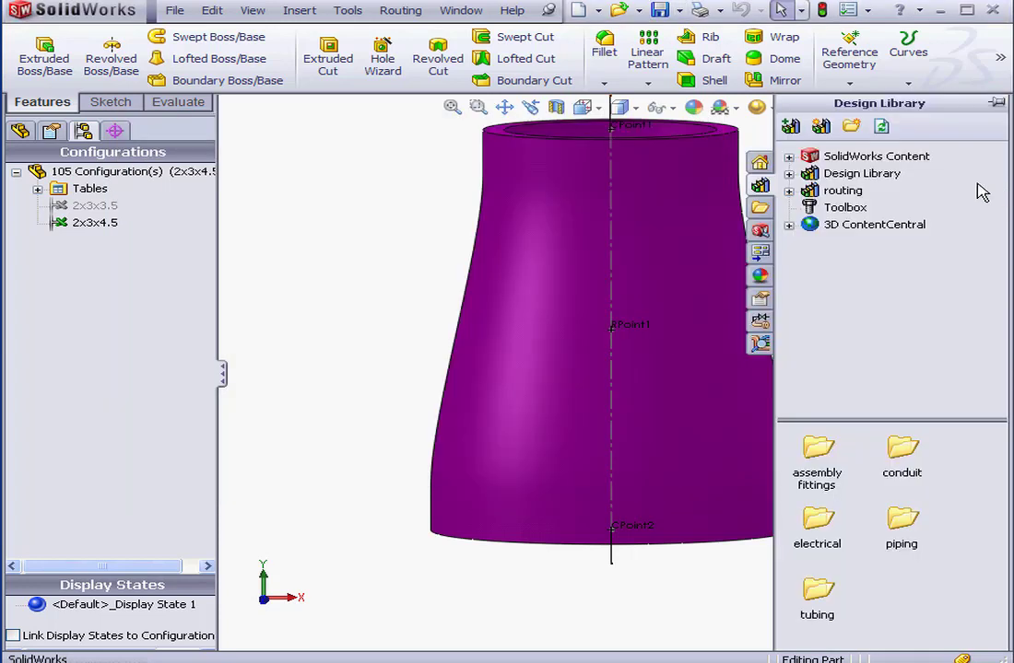
pyautogui.click(997, 103)
pyautogui.click(789, 190)
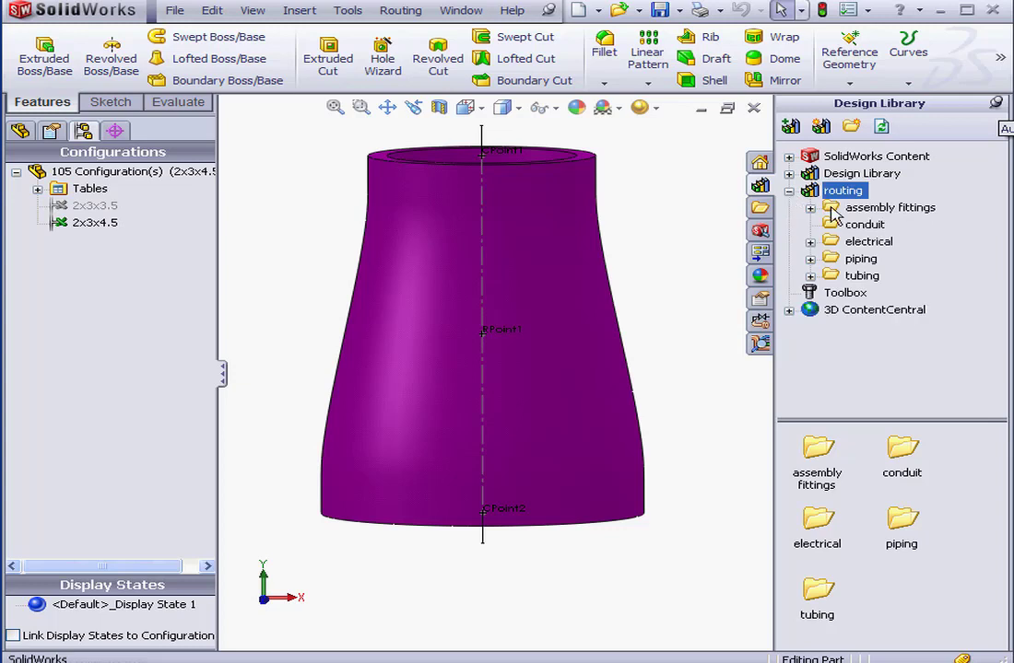
pyautogui.click(808, 261)
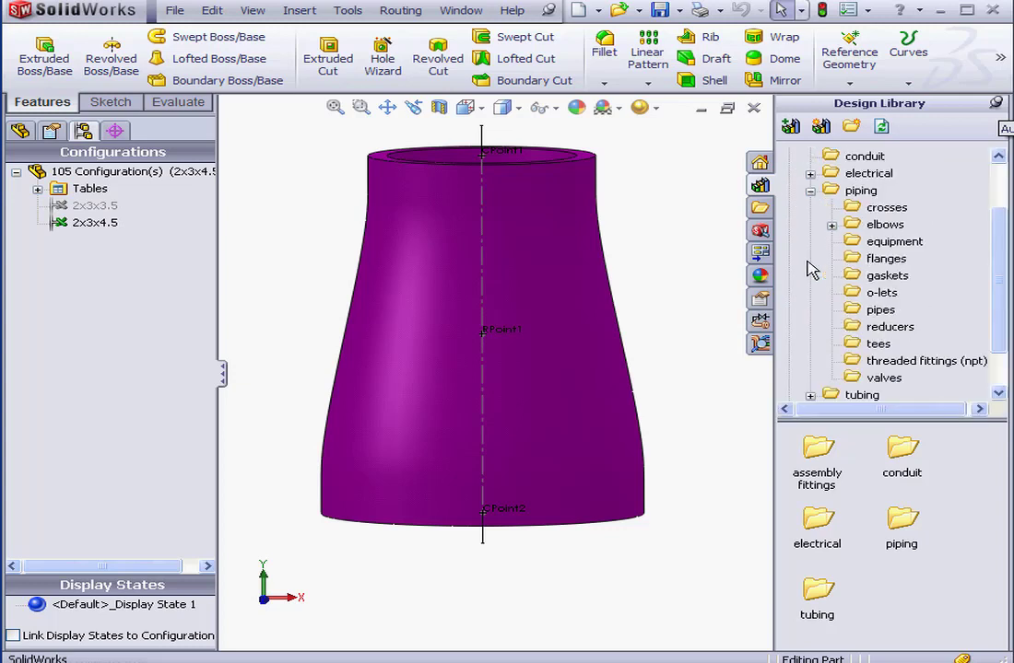
pyautogui.click(907, 332)
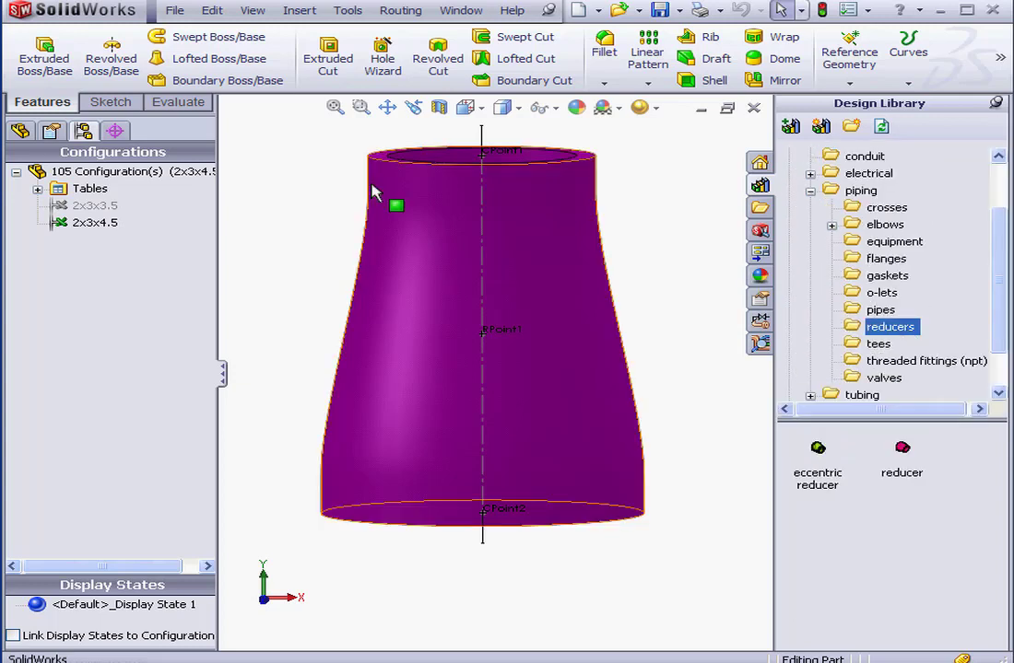
# Add part 105 to the reducers folder under the name My Reducer
pyautogui.moveTo(127, 171); pyautogui.dragTo(872, 522)
pyautogui.moveTo(83, 316); pyautogui.dragTo(17, 315)
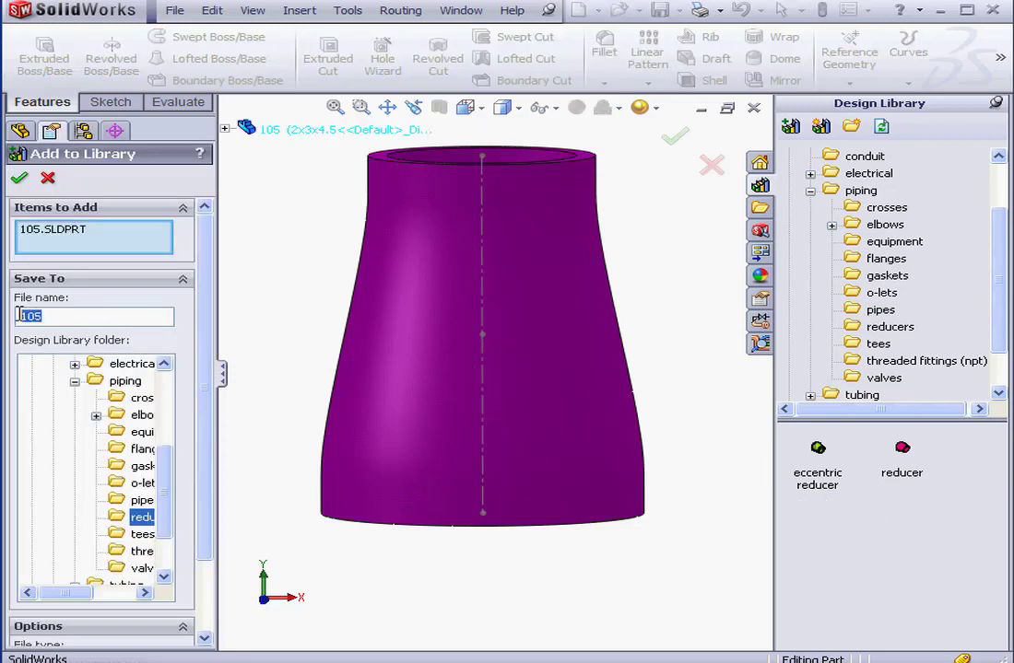
pyautogui.write('My Reducer')
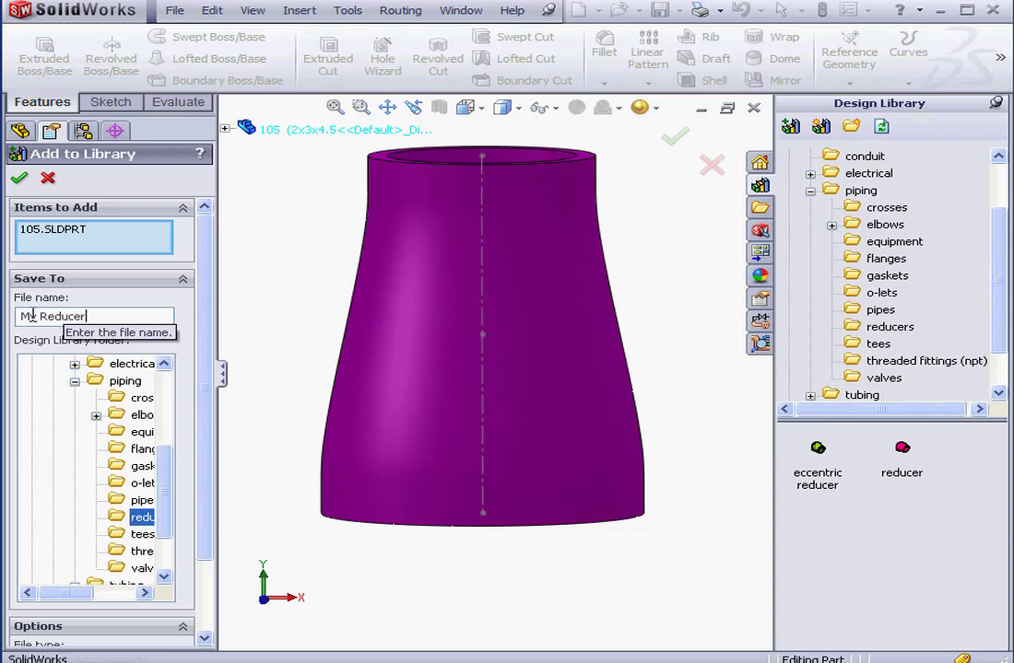
pyautogui.click(19, 178)
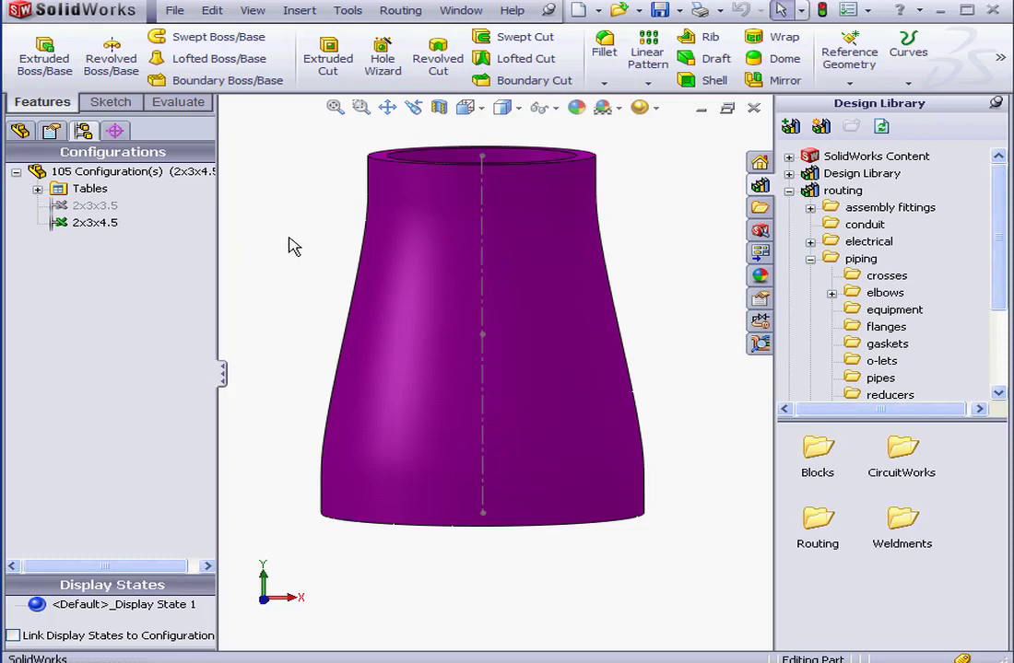
# Create a new assembly document without placing a starting component
pyautogui.click(598, 10)
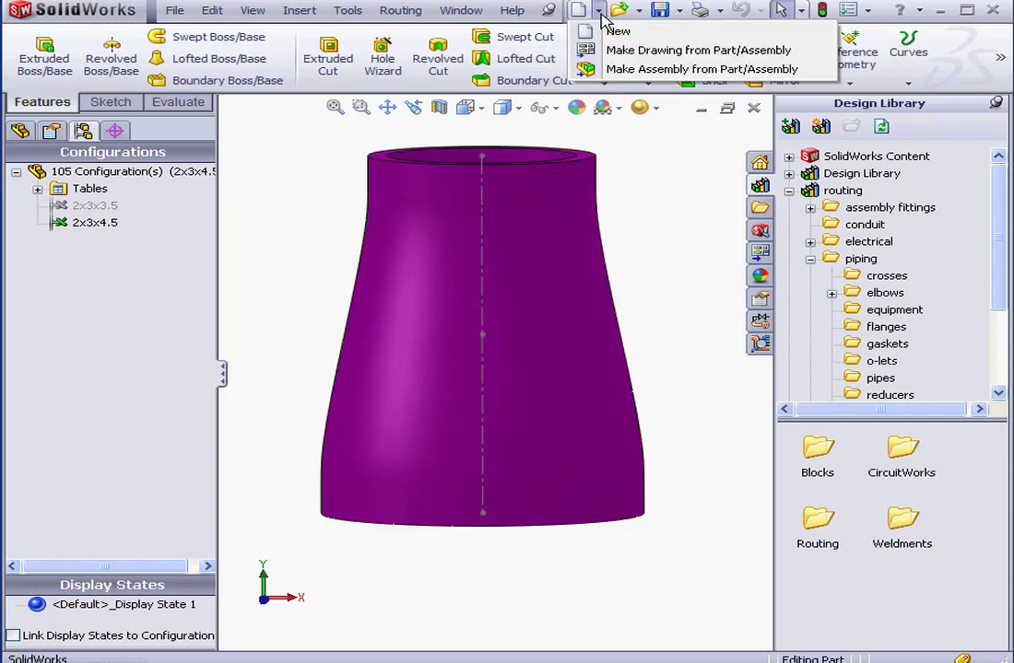
pyautogui.click(594, 35)
pyautogui.click(251, 267)
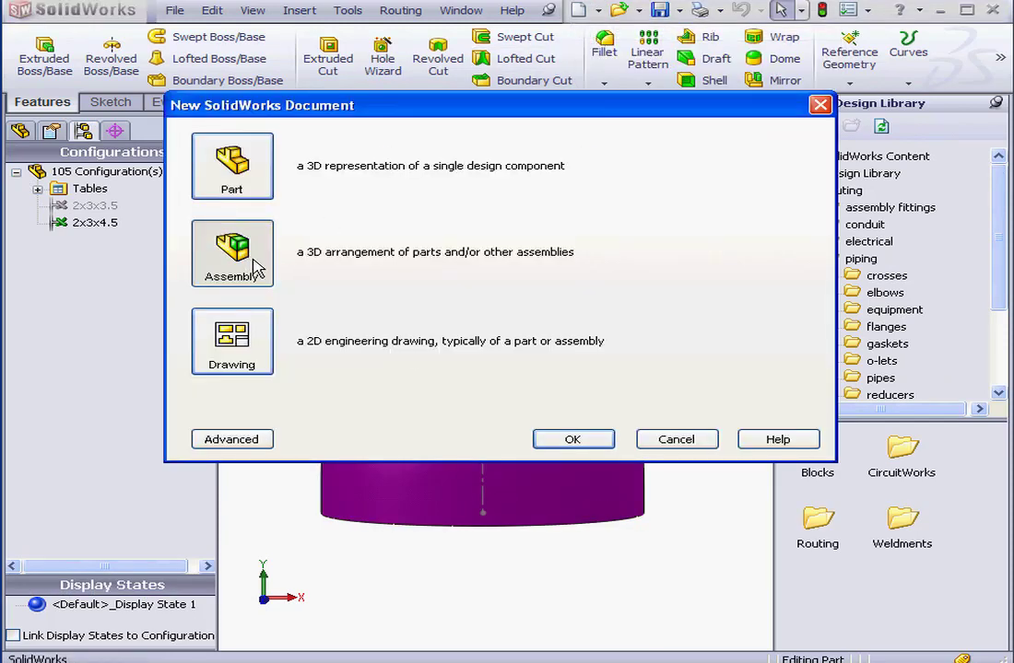
pyautogui.click(573, 440)
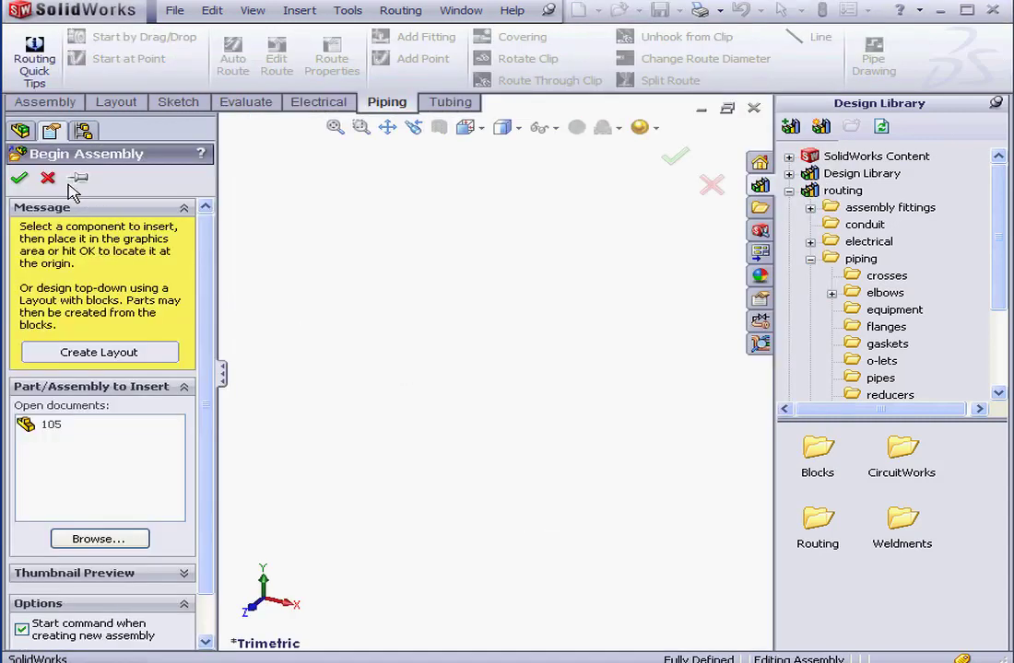
pyautogui.click(46, 177)
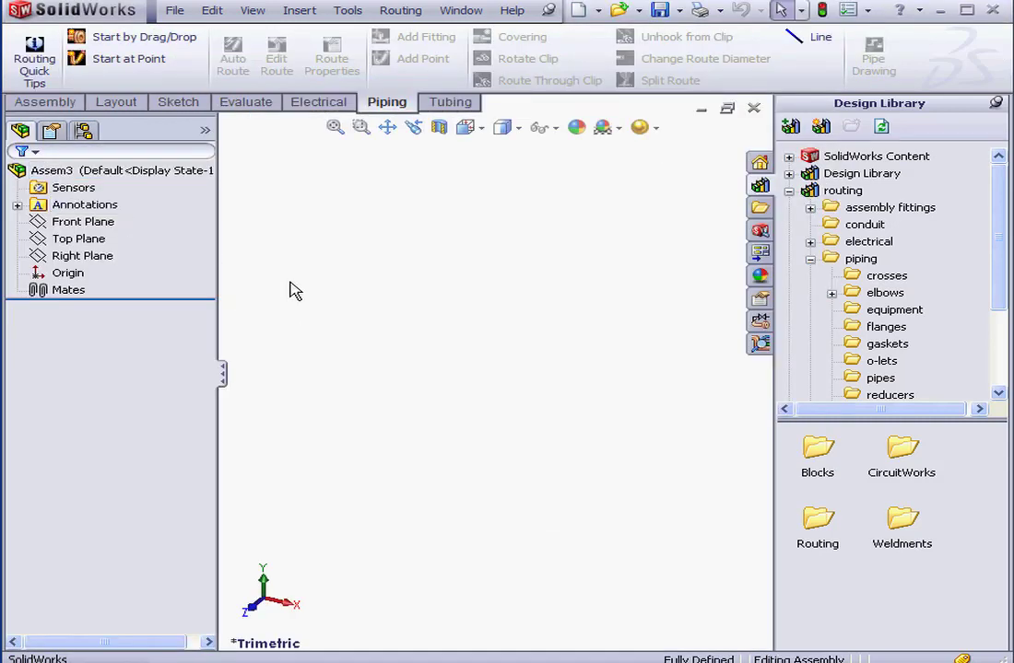
# Insert a Socket Flange 150-NPS3 from the Design Library and save the assembly as 105
pyautogui.click(884, 327)
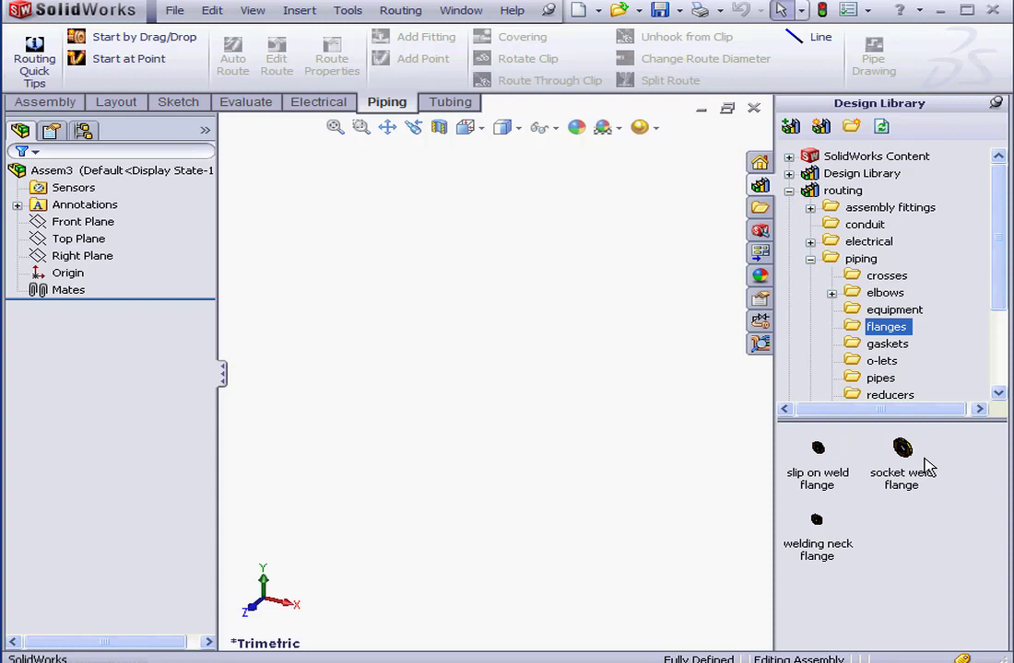
pyautogui.moveTo(926, 470); pyautogui.dragTo(333, 539)
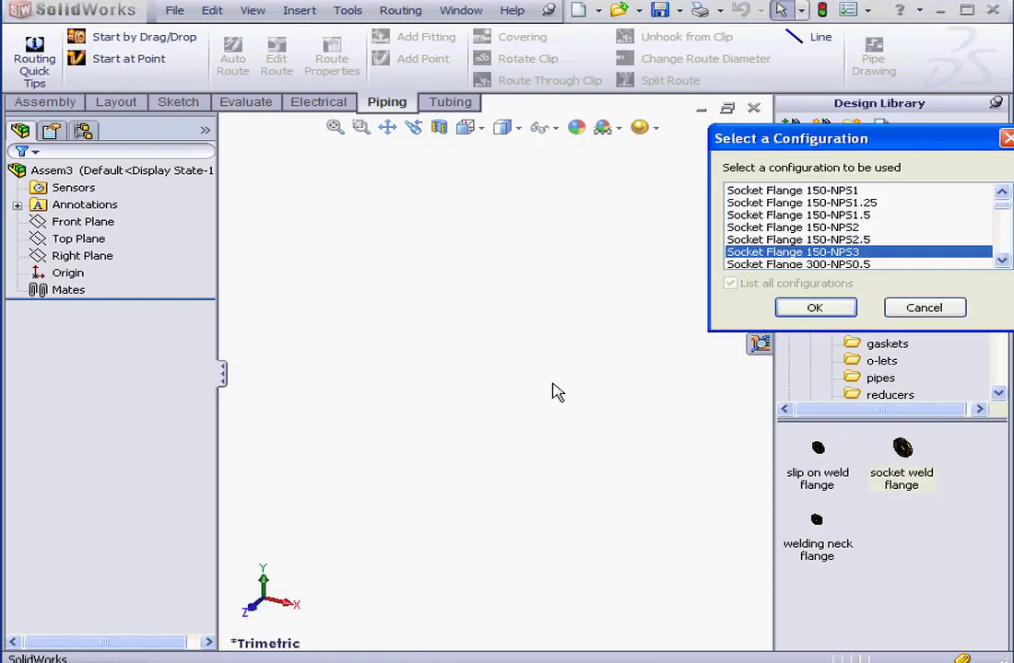
pyautogui.moveTo(859, 140); pyautogui.dragTo(563, 206)
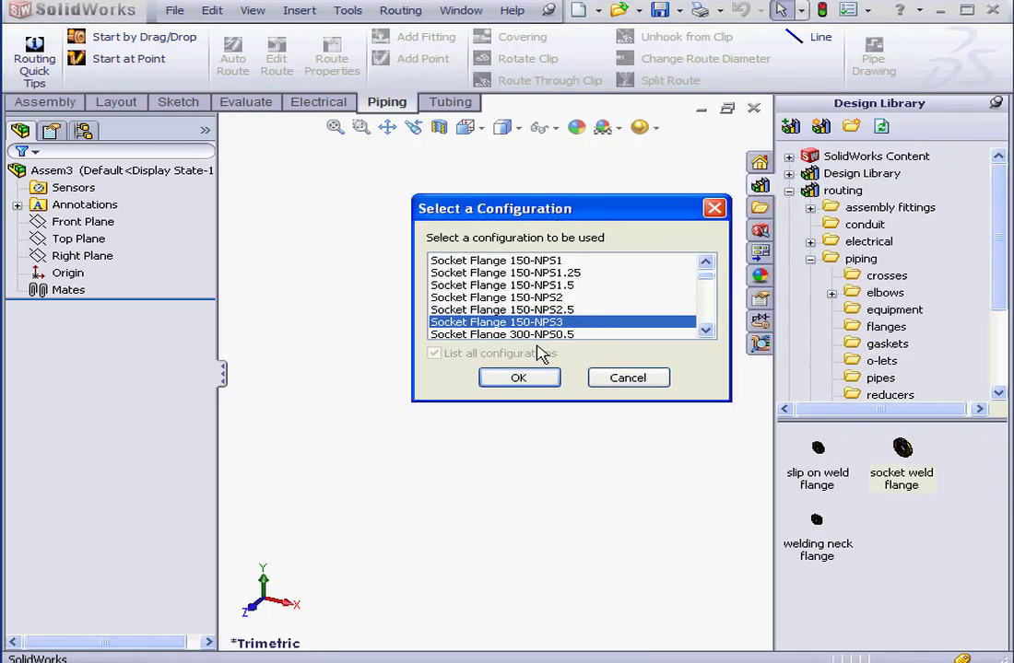
pyautogui.click(530, 381)
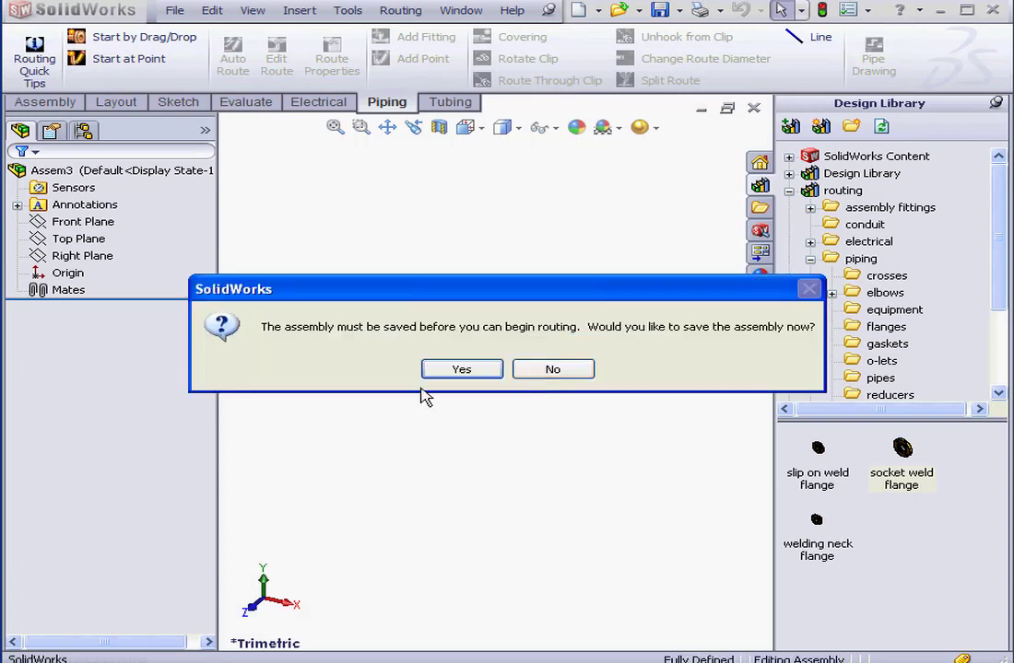
pyautogui.click(462, 369)
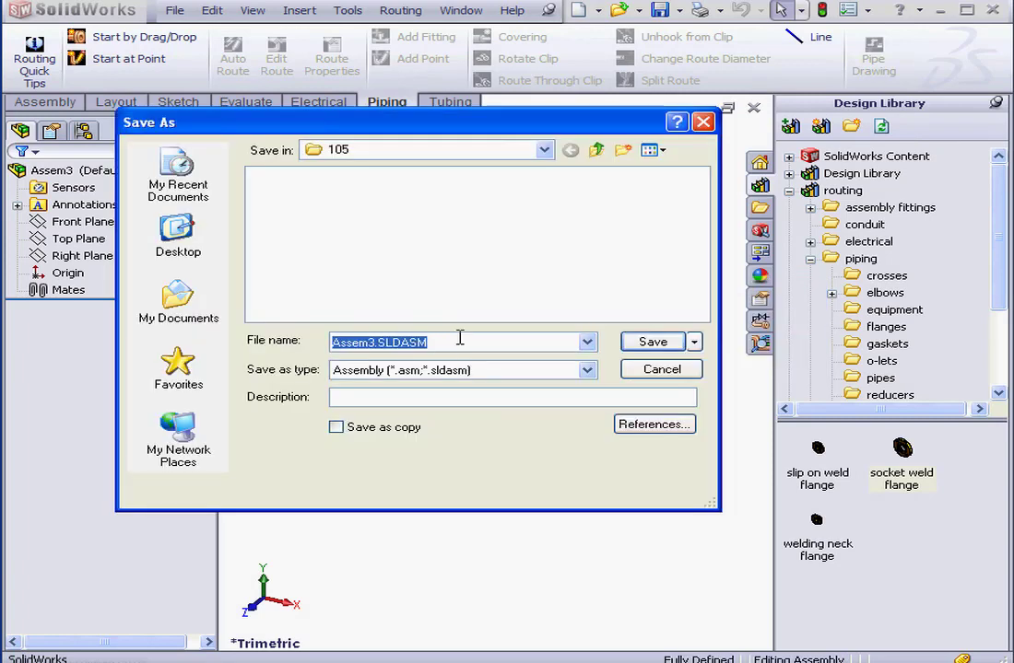
pyautogui.write('105')
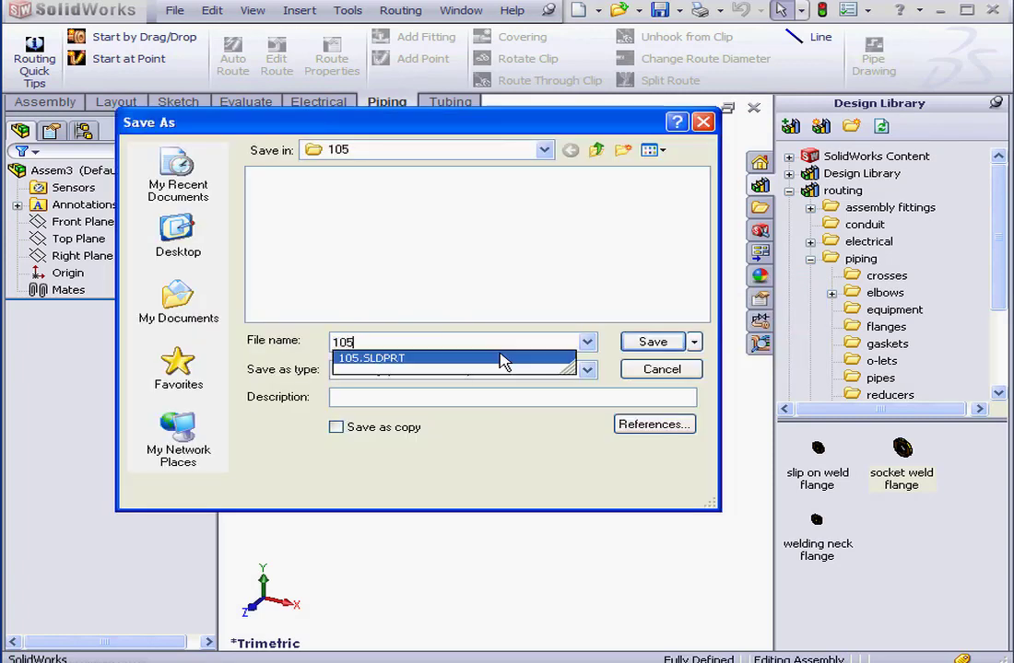
pyautogui.click(654, 343)
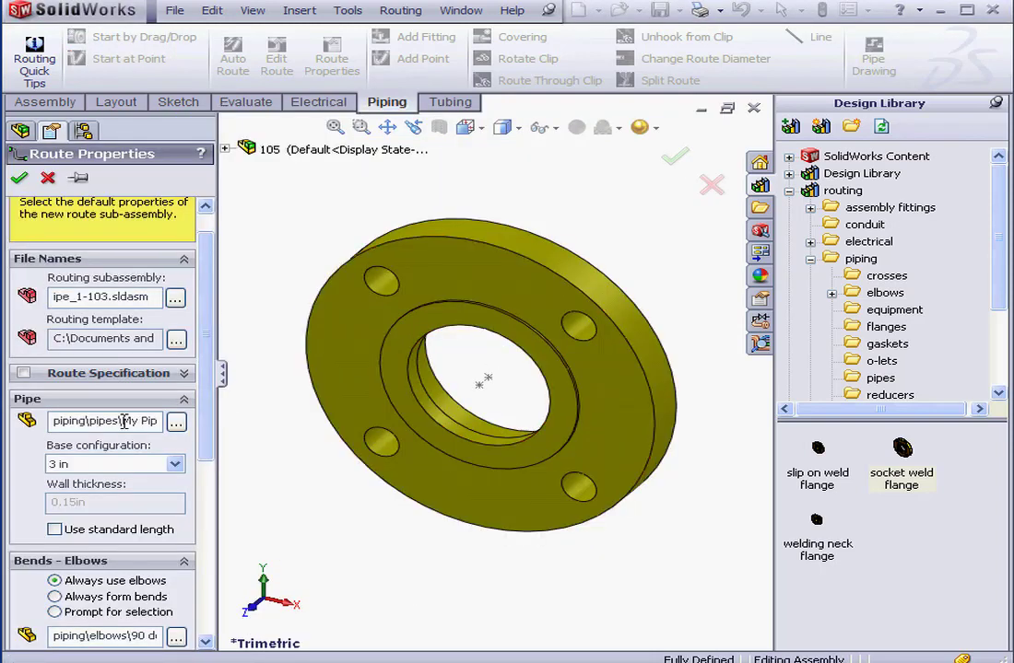
# Accept the route properties with a 3 in base pipe size to start the pipe route
pyautogui.moveTo(106, 422); pyautogui.dragTo(152, 422)
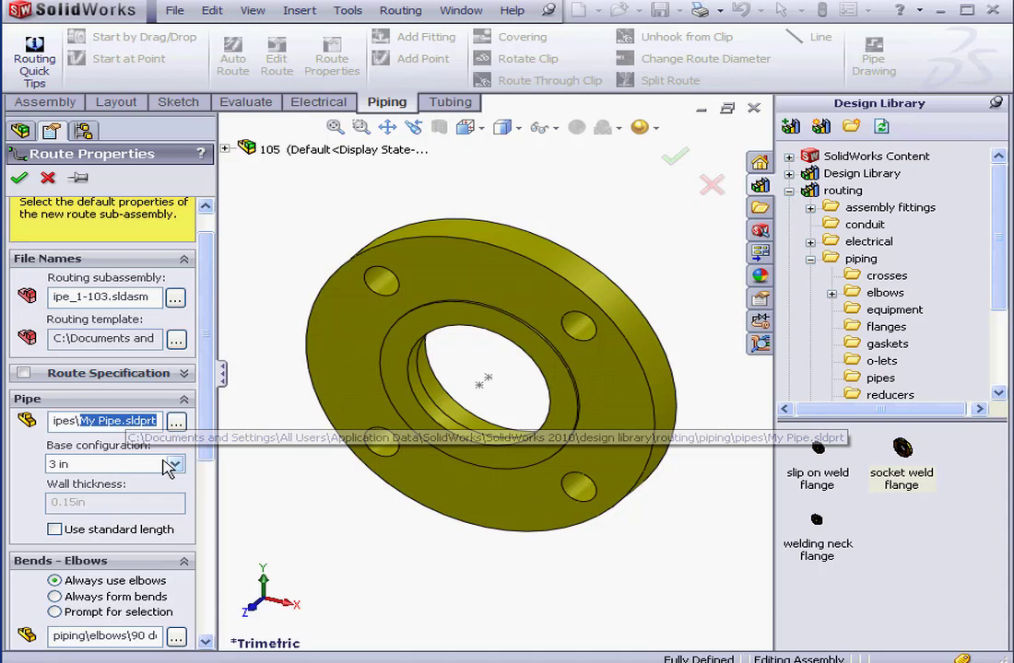
pyautogui.click(104, 465)
pyautogui.click(109, 467)
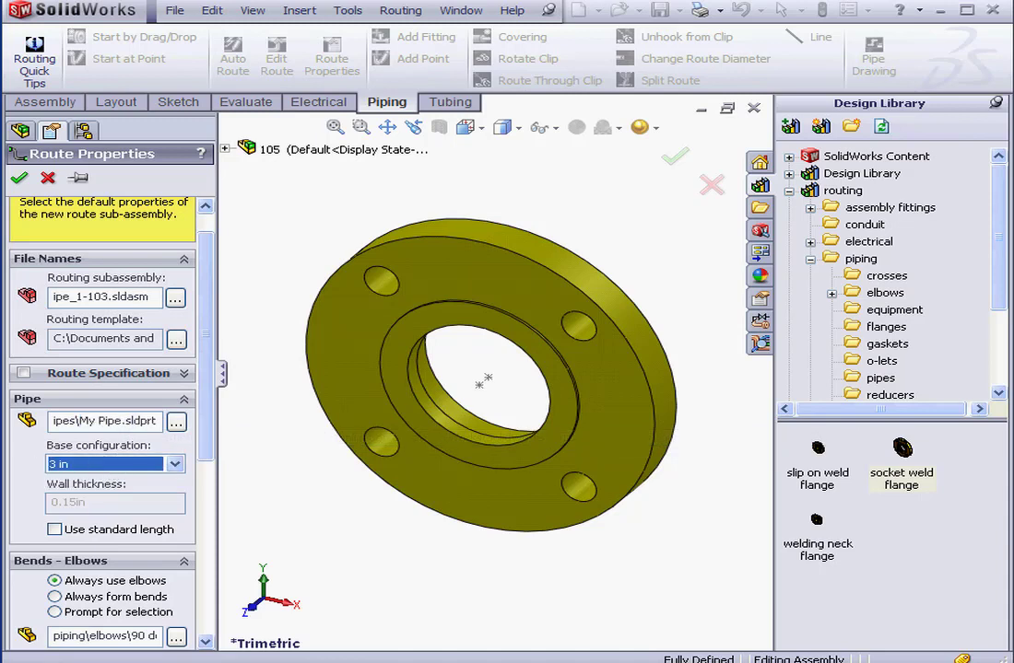
pyautogui.click(18, 177)
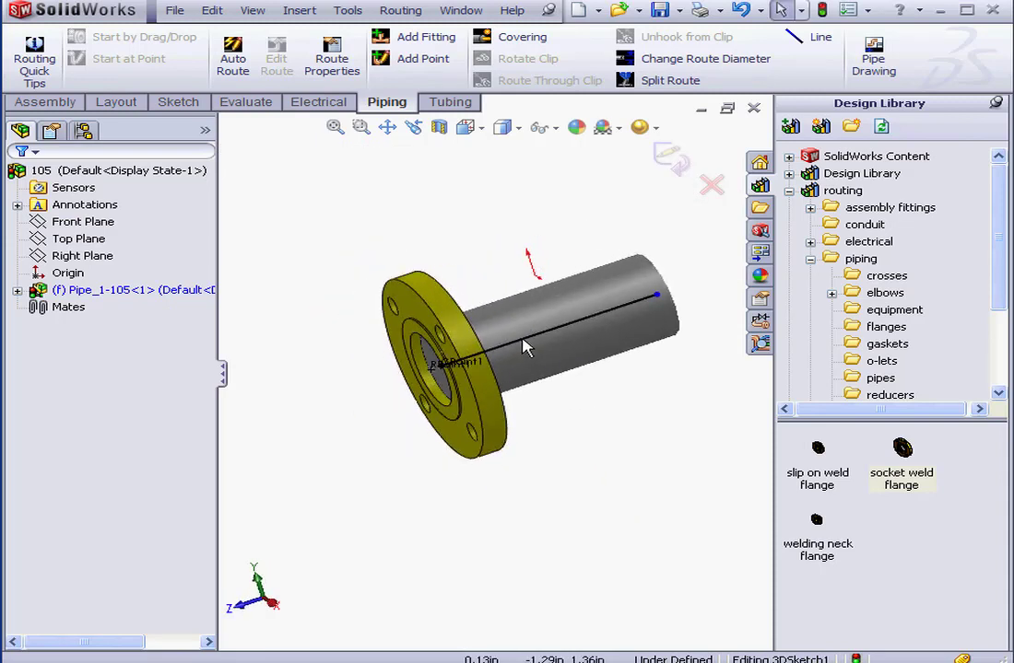
pyautogui.click(387, 128)
pyautogui.moveTo(434, 301); pyautogui.dragTo(318, 497)
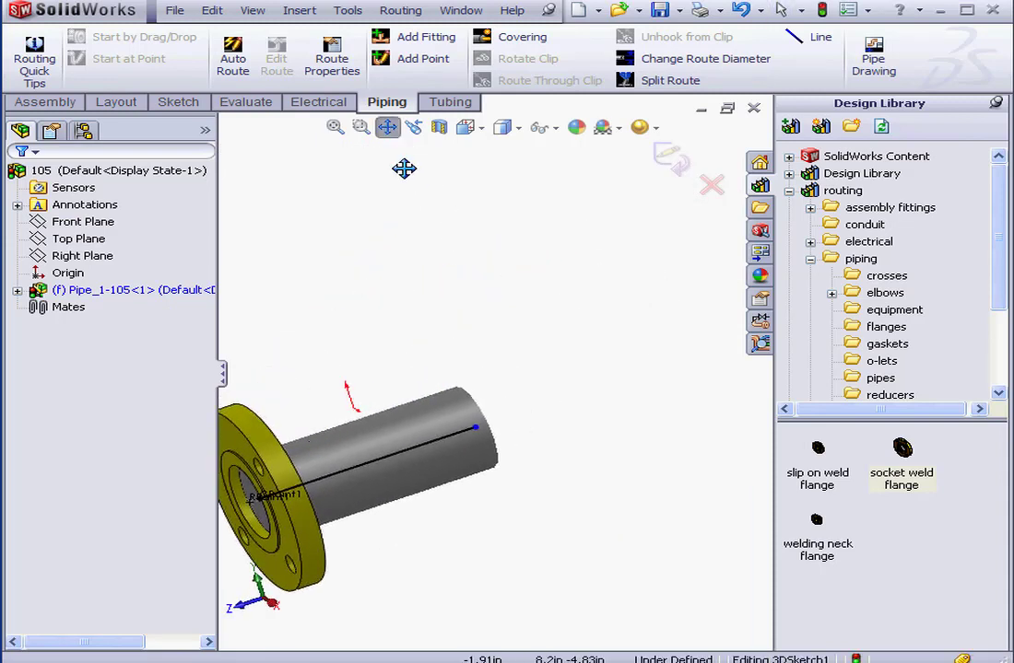
# Place My Reducer, flipped end for end, on the pipe end as 2x3x4.5 and finish the route sketch
pyautogui.press('Escape')
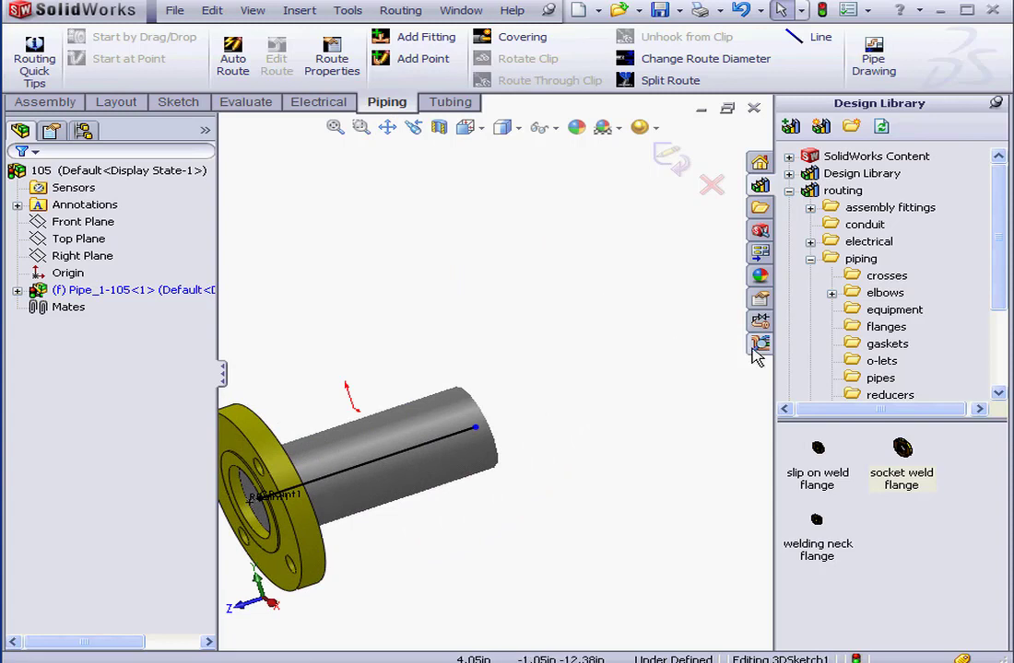
pyautogui.click(880, 395)
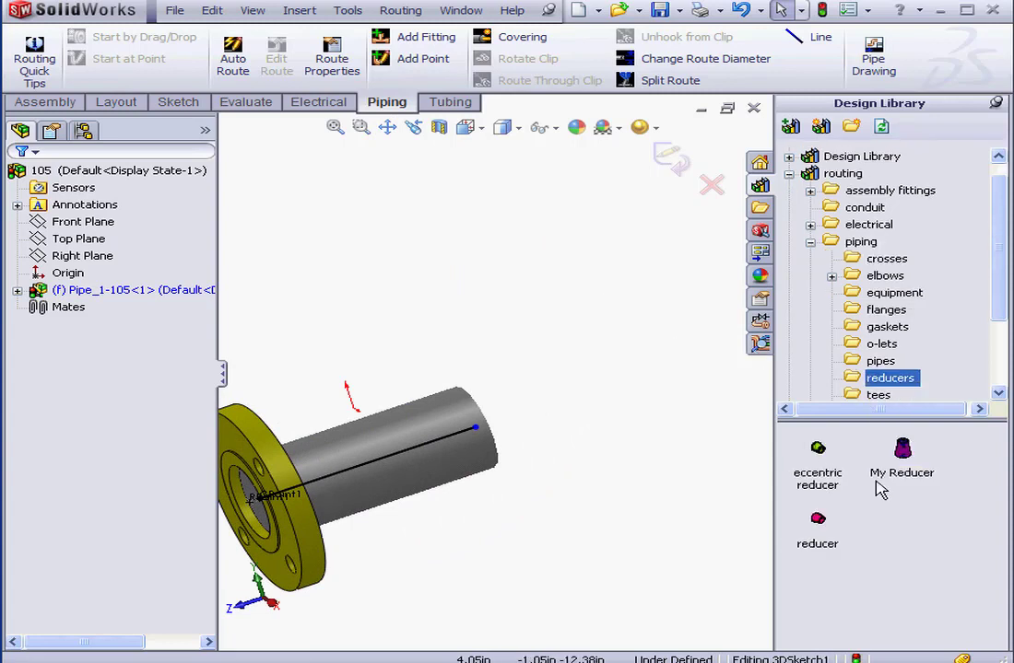
pyautogui.moveTo(901, 472); pyautogui.dragTo(477, 431)
pyautogui.press('Tab')
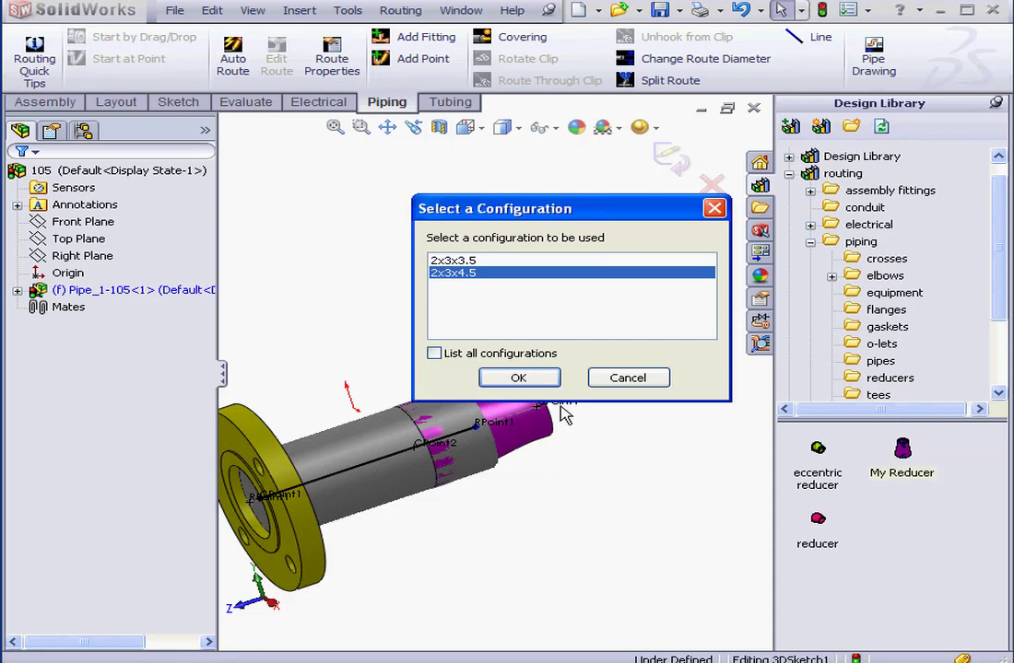
pyautogui.click(537, 378)
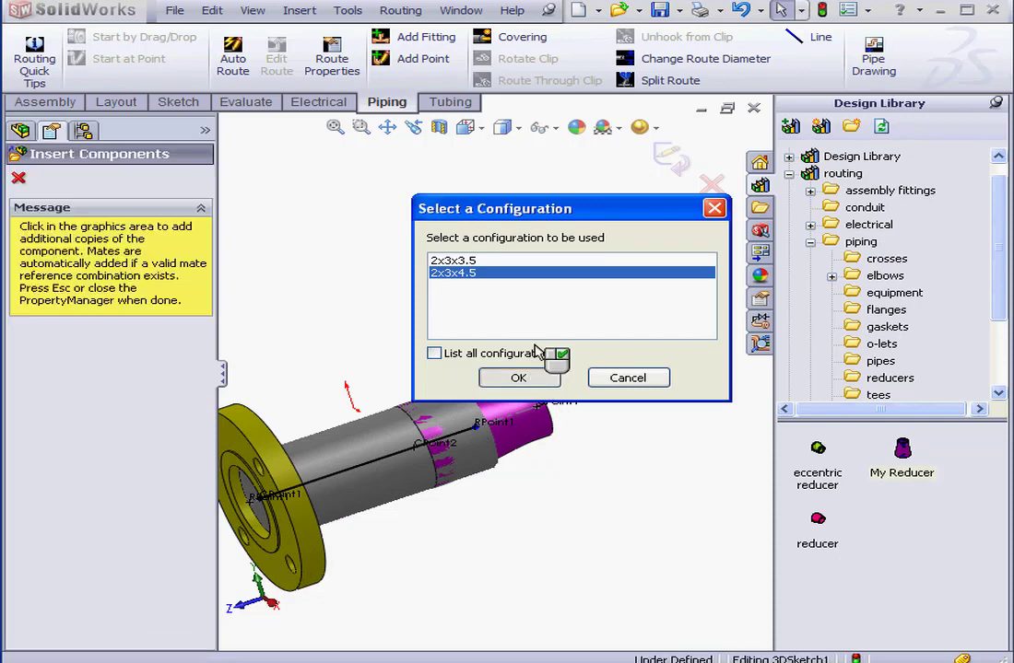
pyautogui.click(703, 168)
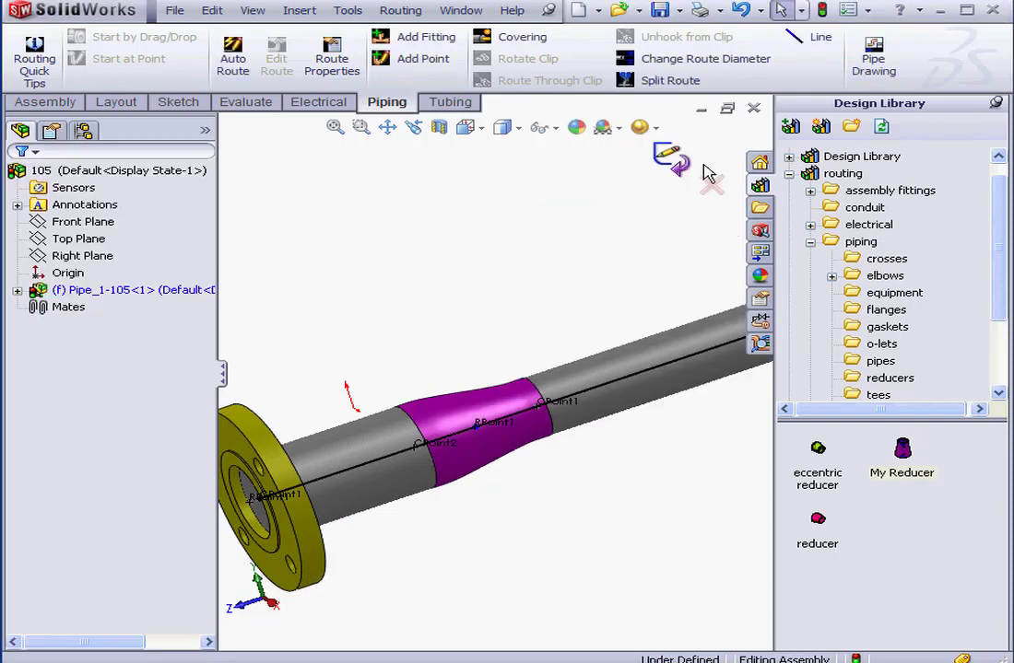
pyautogui.click(710, 184)
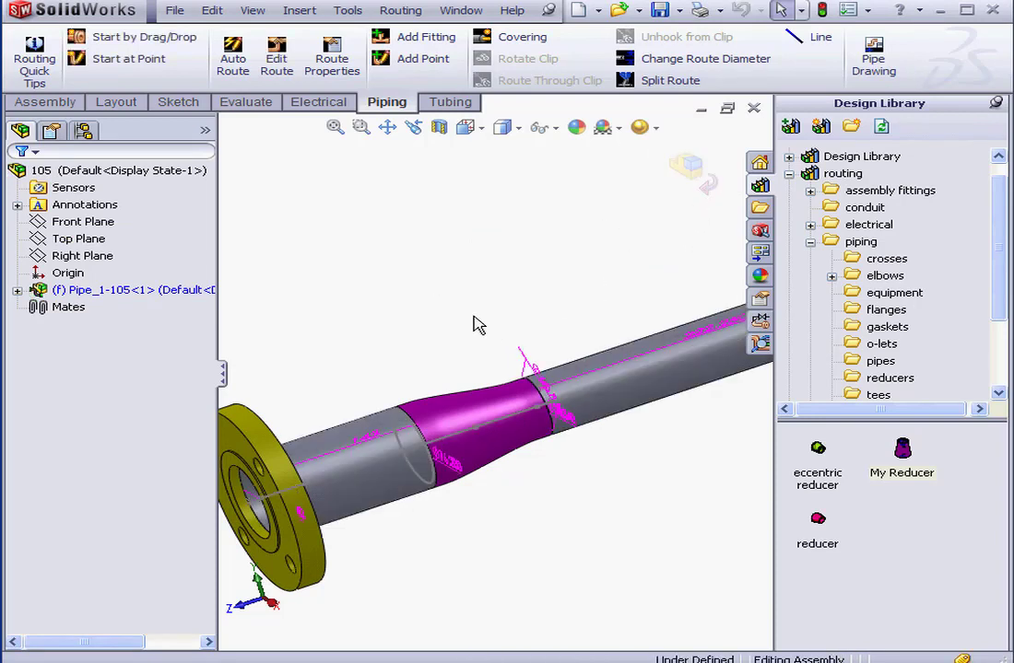
# Use Change Route Diameter on the pipe to switch the reducer to 2x3x3.5
pyautogui.click(723, 58)
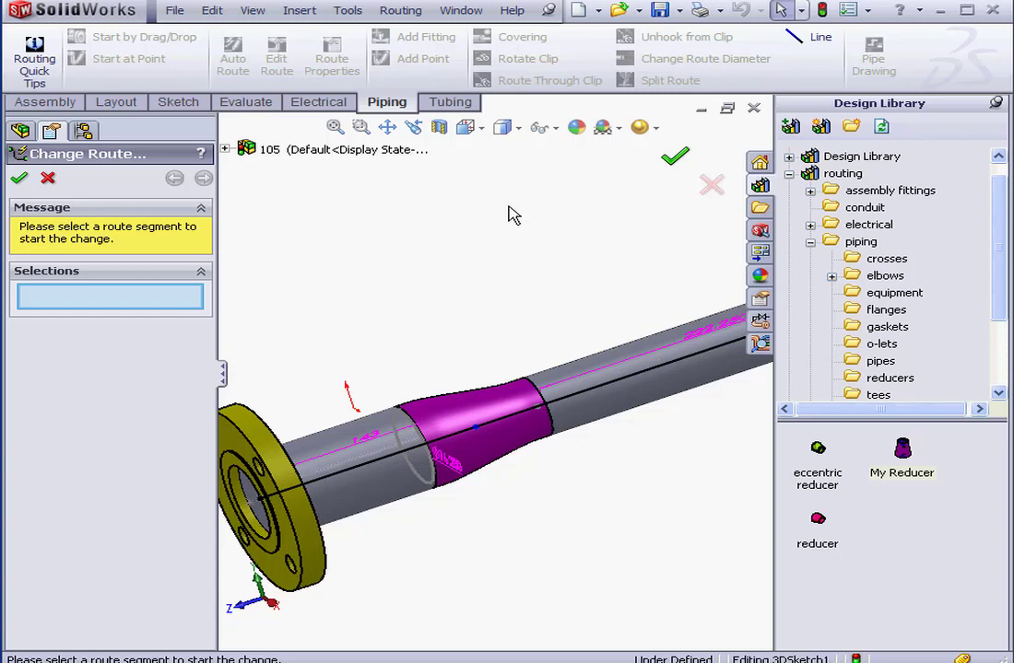
pyautogui.click(607, 400)
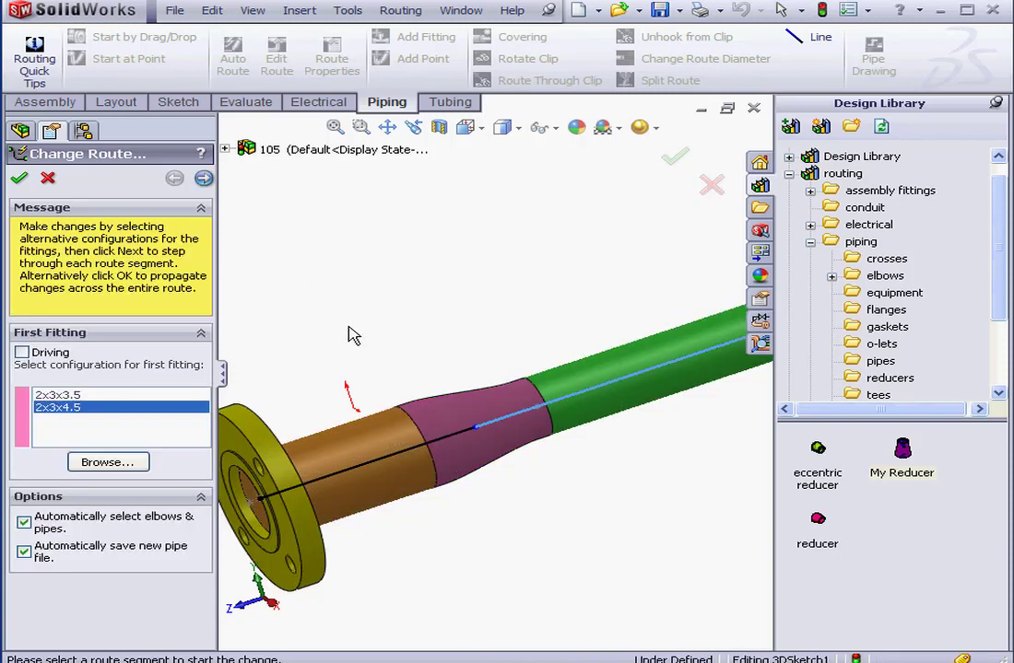
pyautogui.click(61, 395)
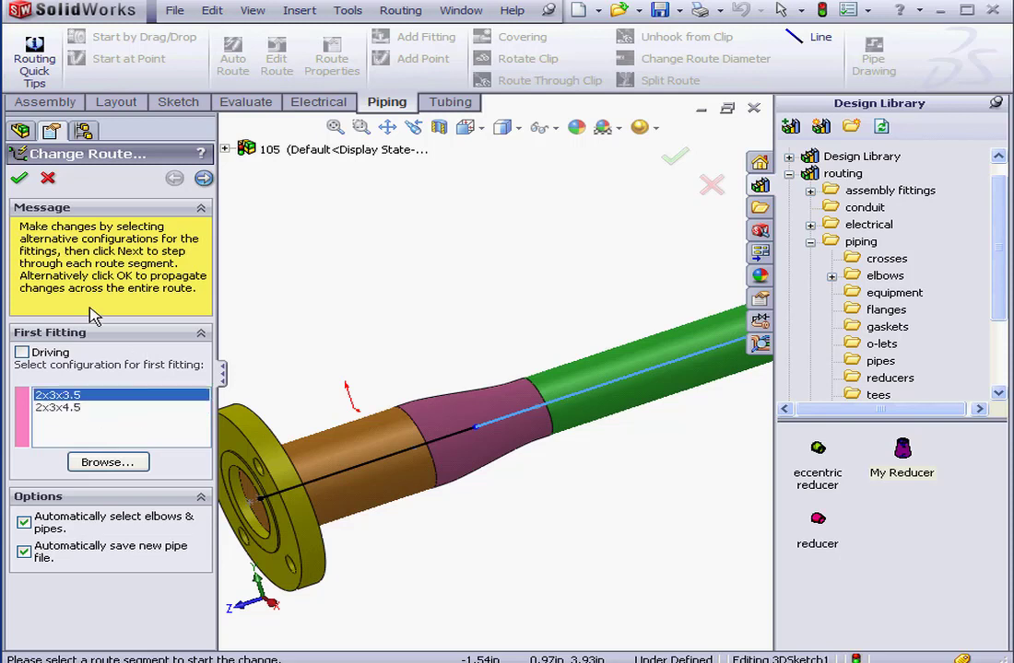
pyautogui.click(21, 180)
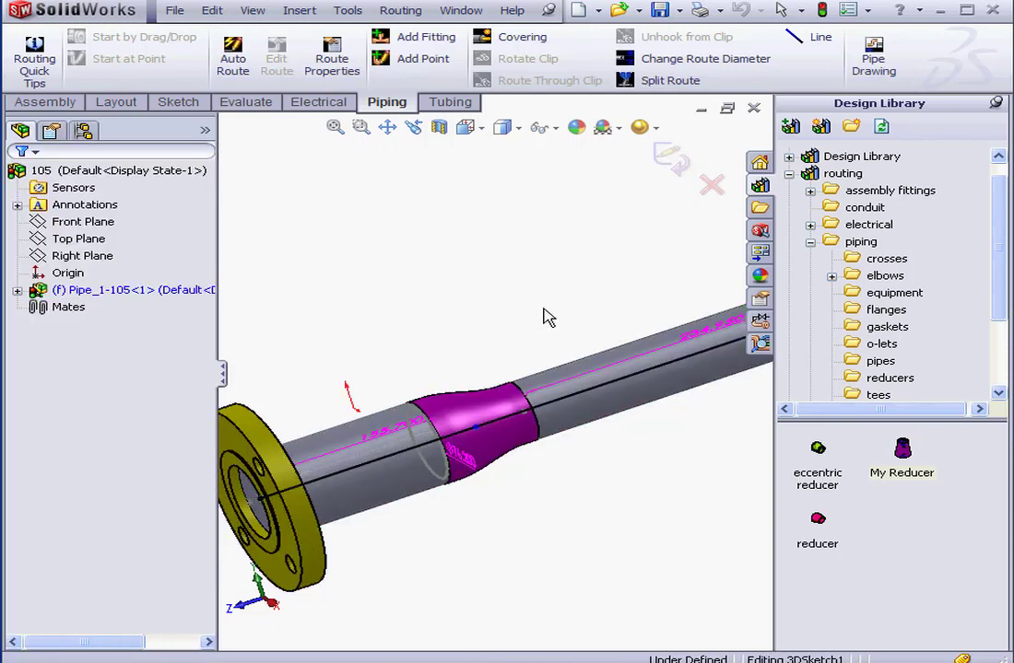
# Exit the 3D route sketch back to editing assembly 105
pyautogui.click(671, 157)
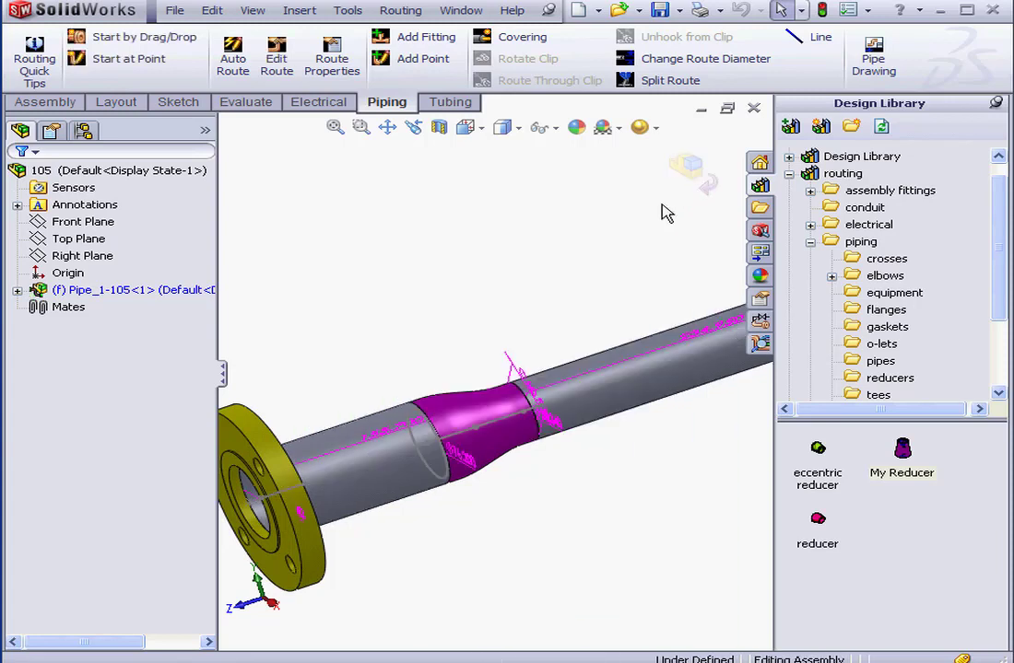